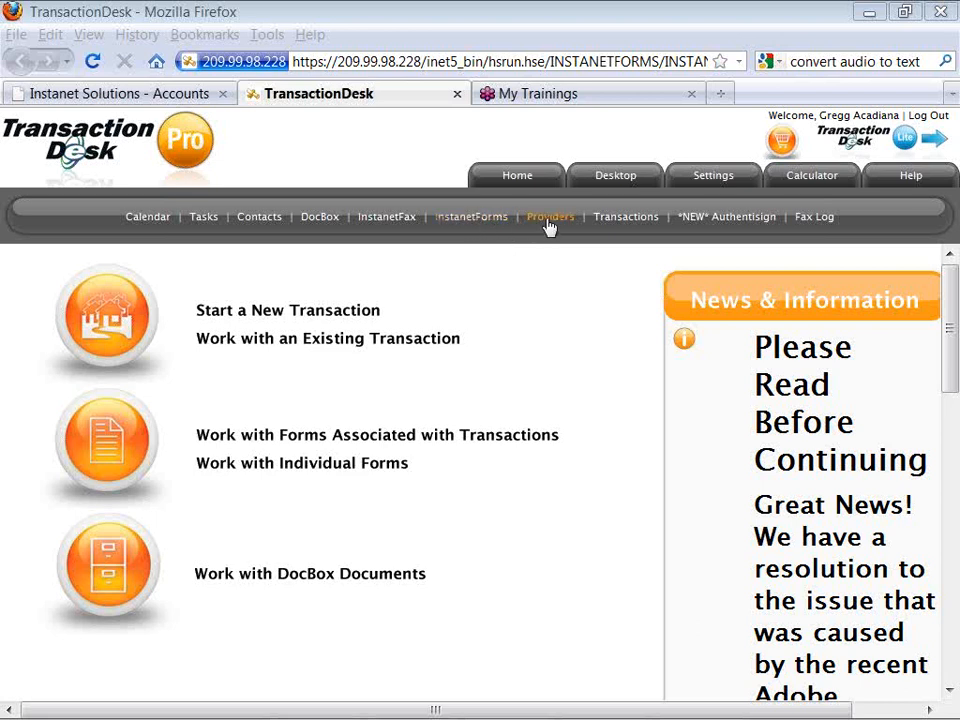
click(610, 228)
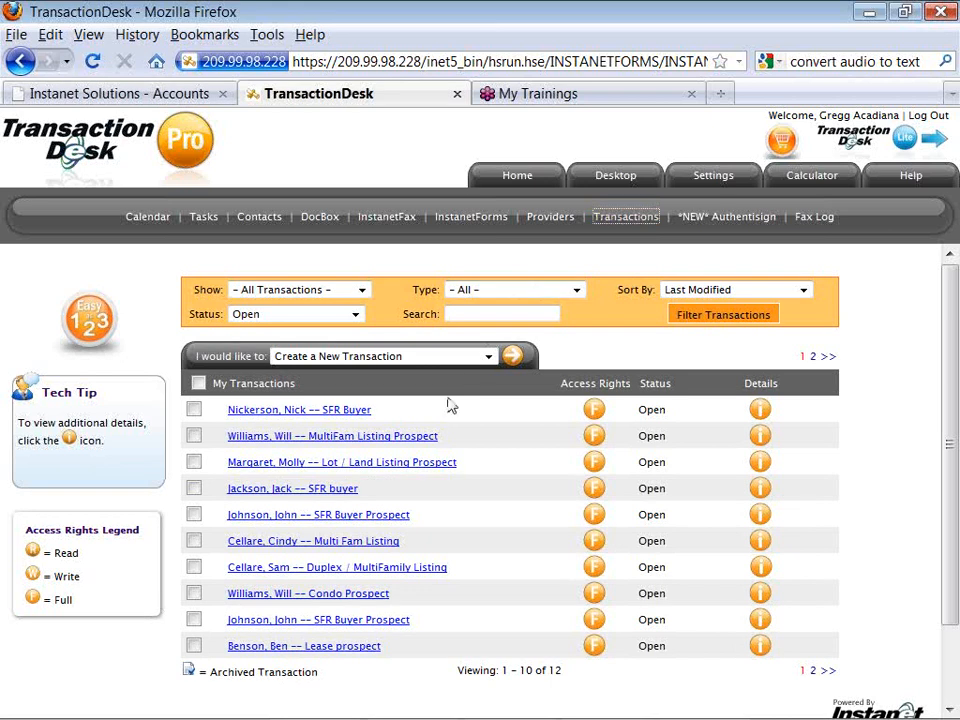
click(348, 419)
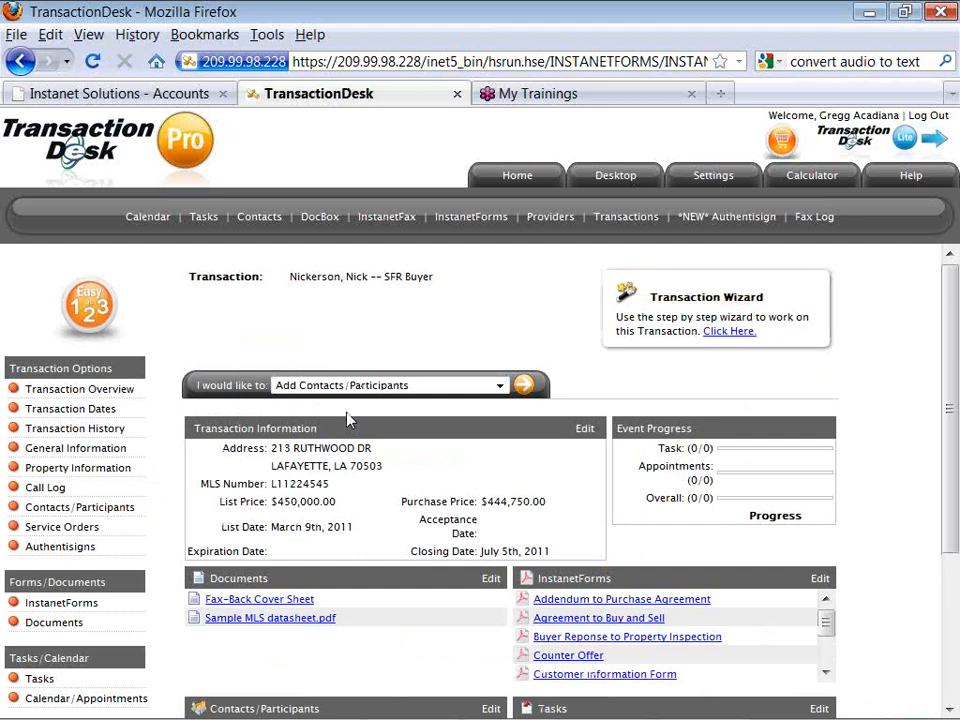
Scroll through the Nickerson SFR Buyer overview to review prices, dates and forms, then back up.
scroll(348, 420, down, 2)
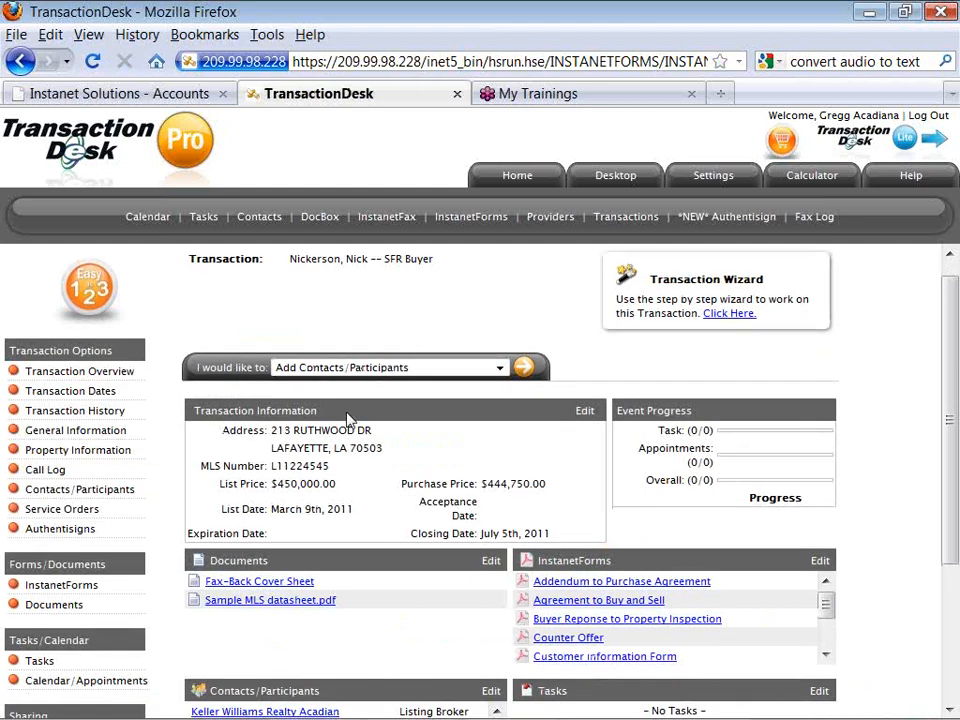
scroll(350, 420, down, 1)
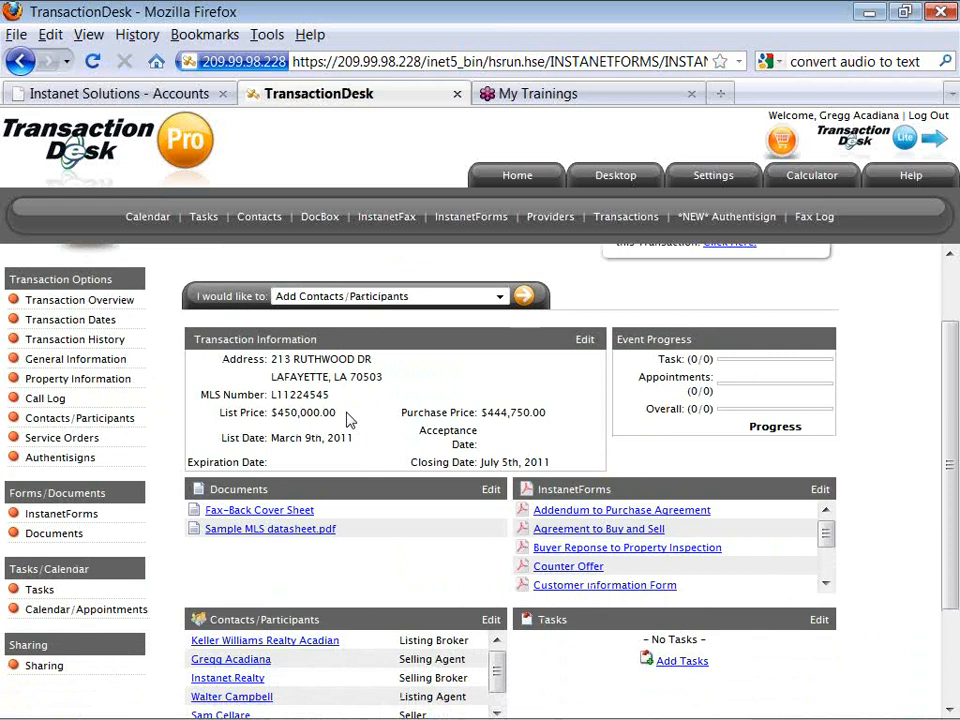
scroll(348, 420, down, 1)
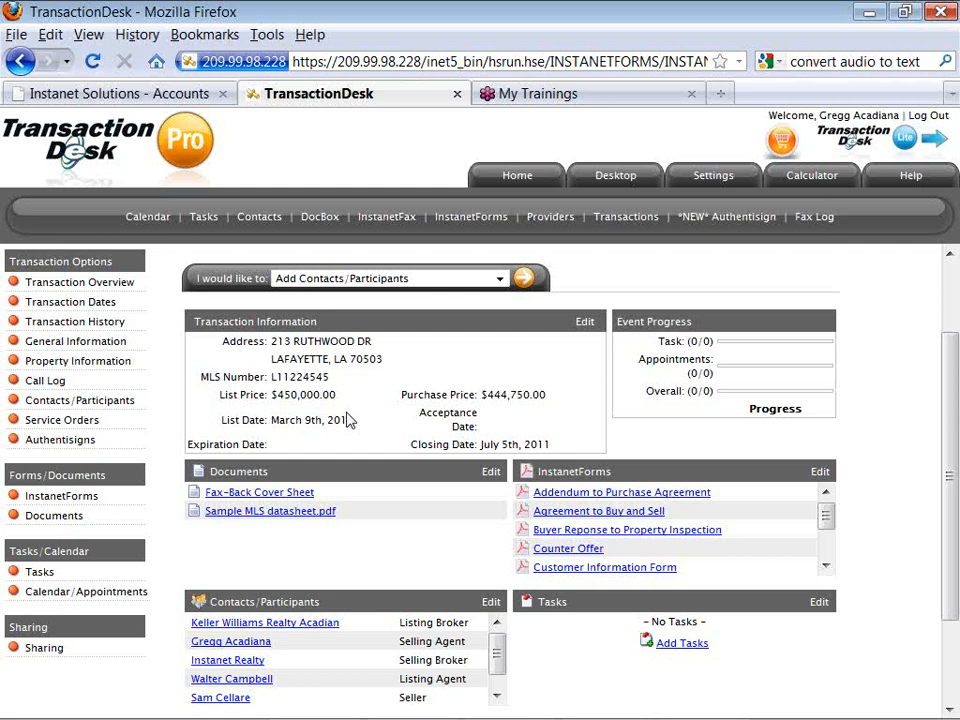
scroll(348, 420, down, 1)
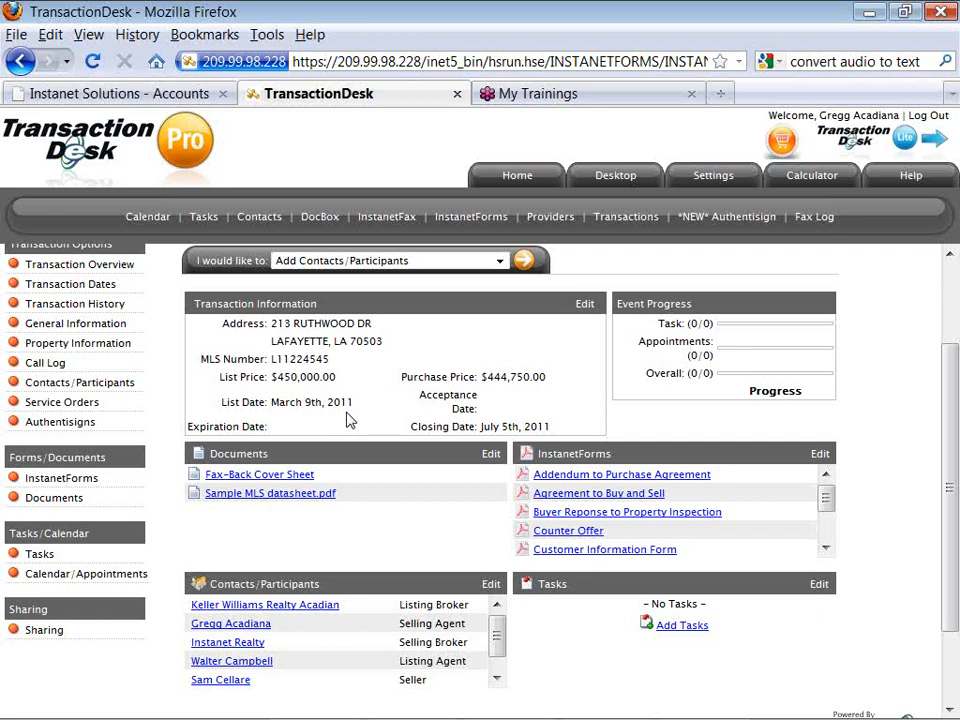
scroll(349, 421, up, 1)
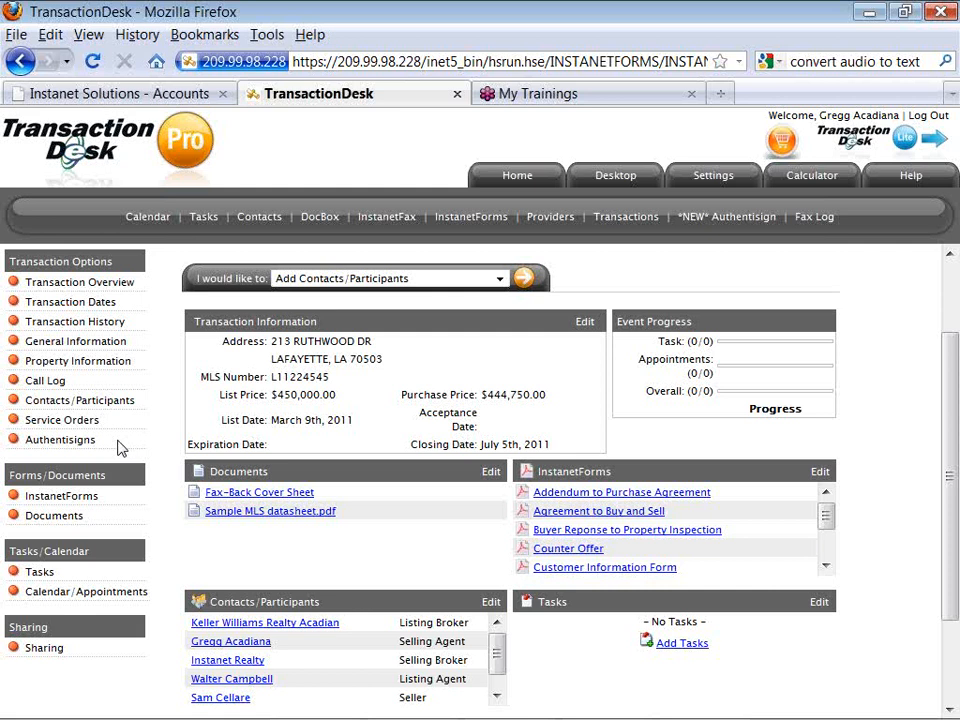
scroll(118, 448, up, 2)
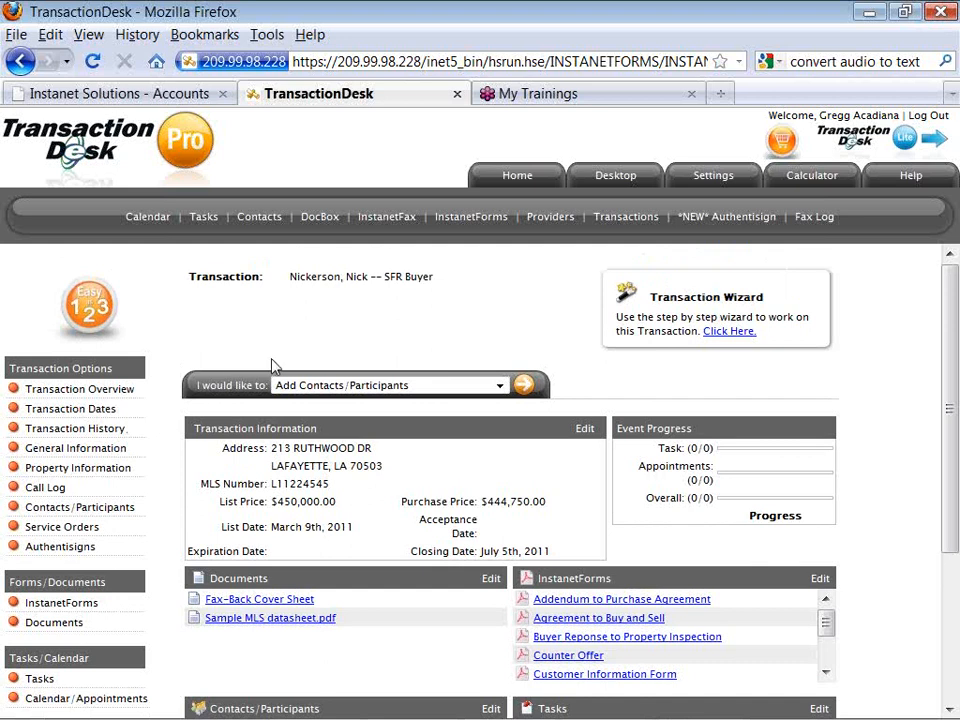
Go from Home to Settings' Quick-Start Groups and open the Lead Based Paint group.
click(513, 183)
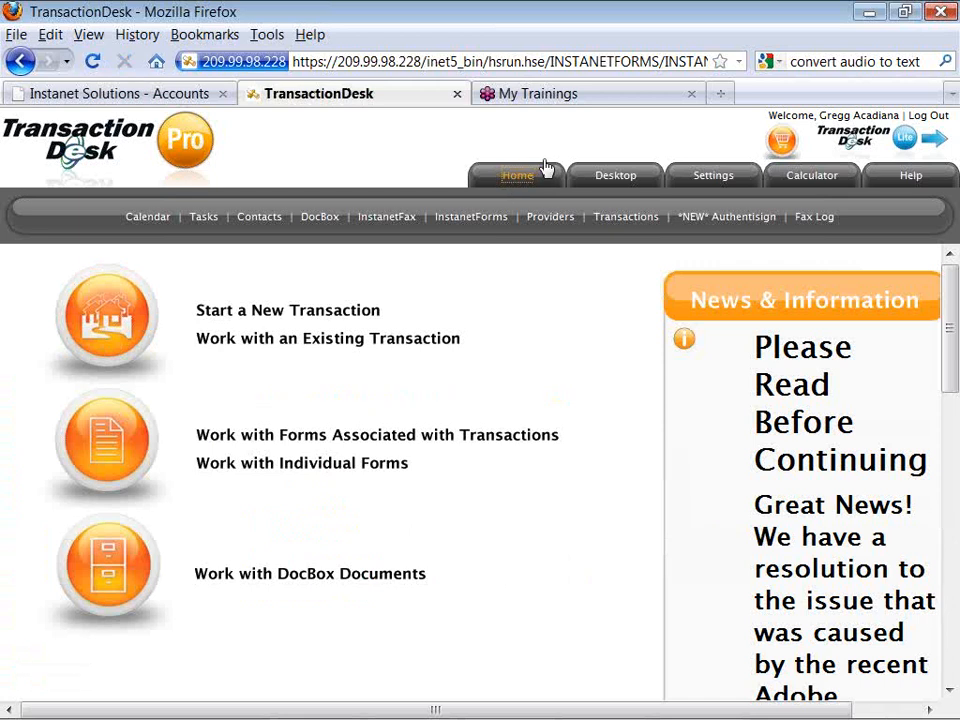
click(714, 182)
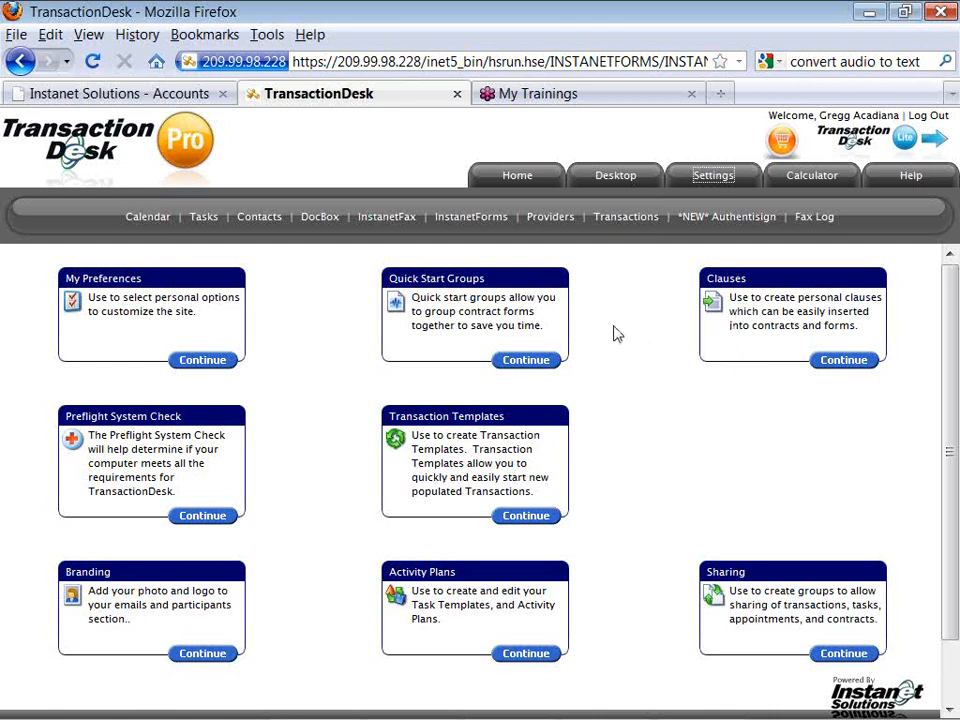
click(528, 364)
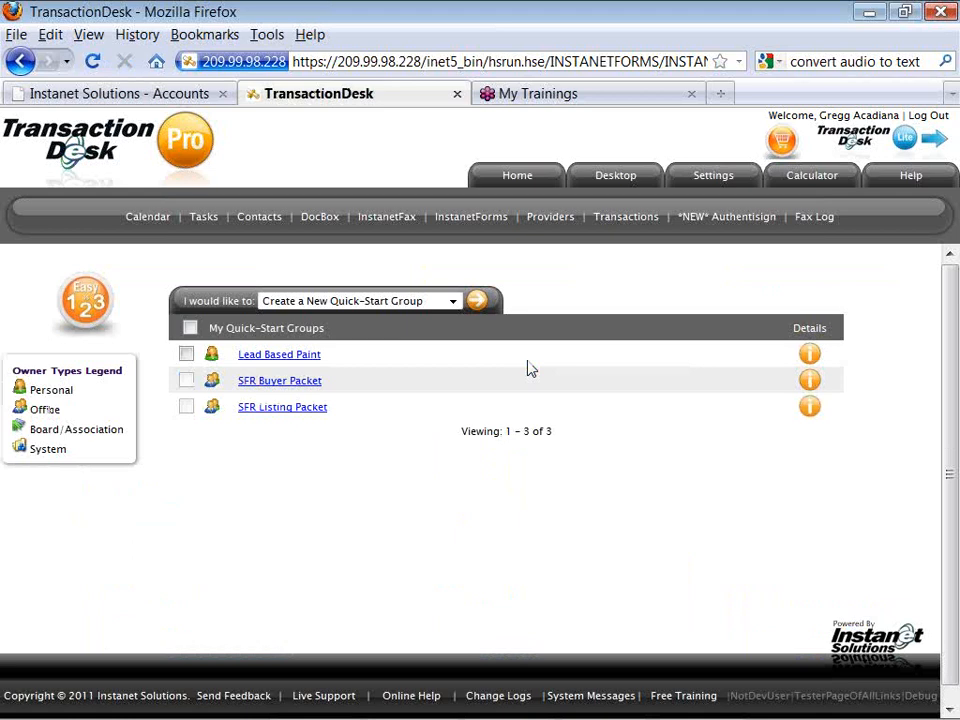
click(318, 358)
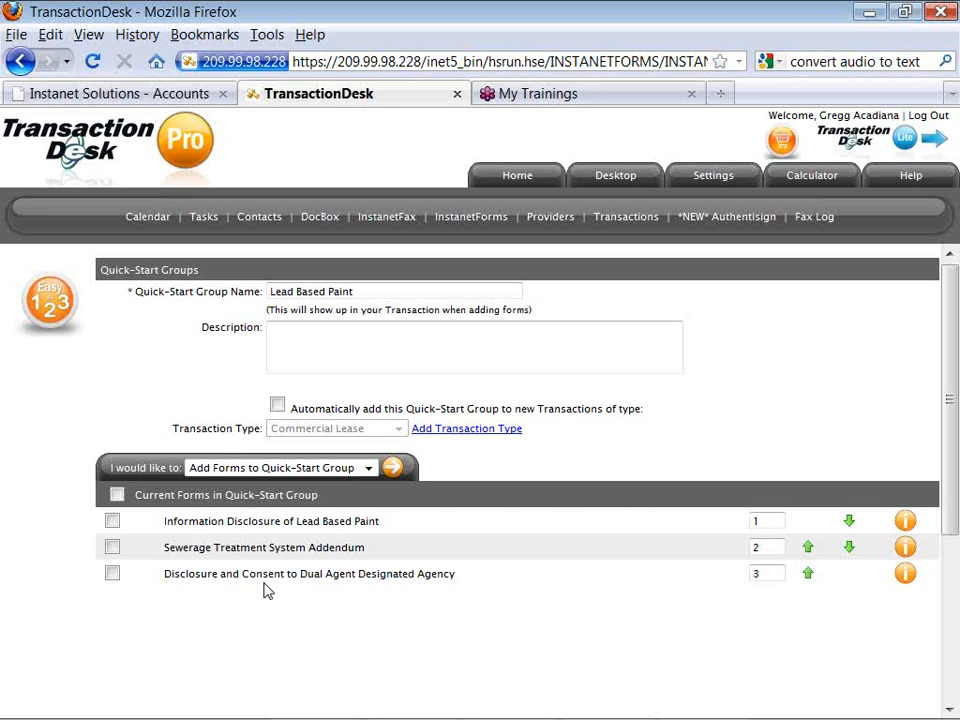
click(277, 405)
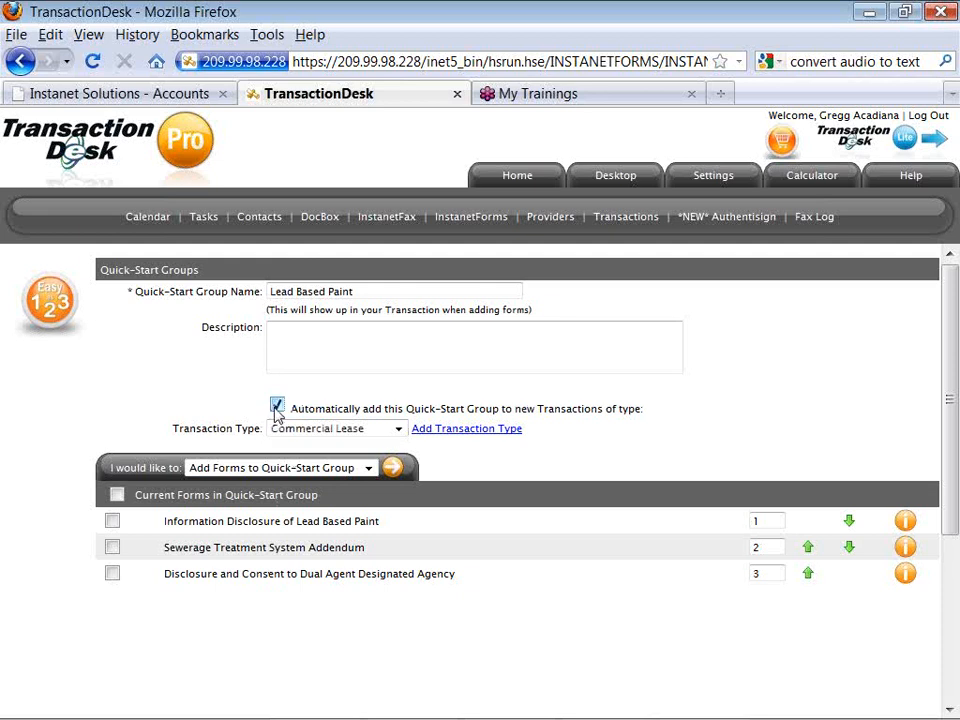
click(398, 431)
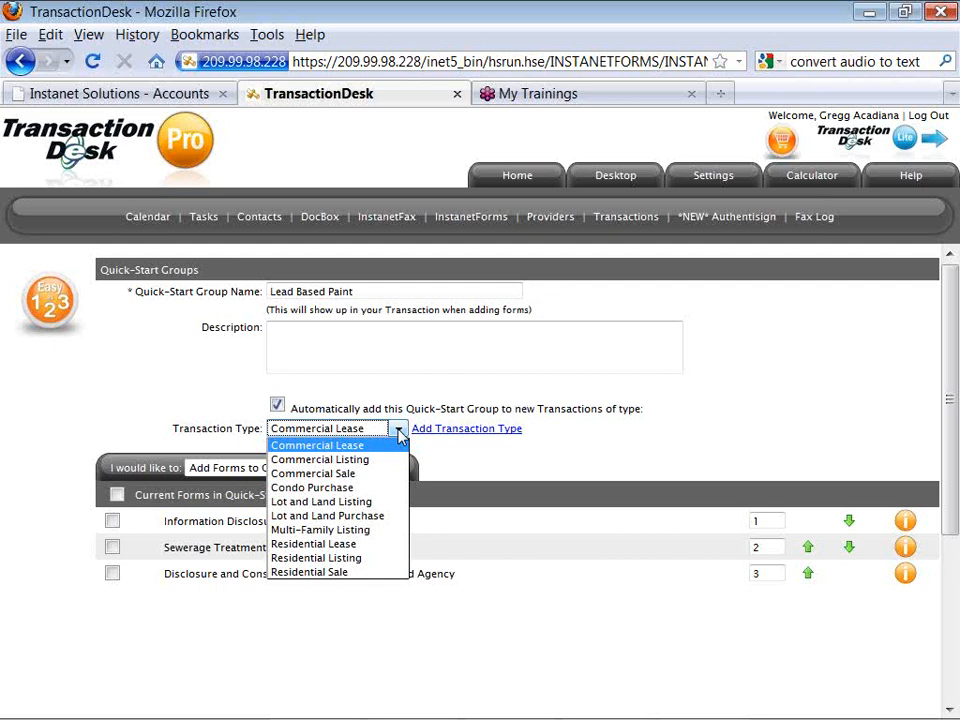
click(399, 431)
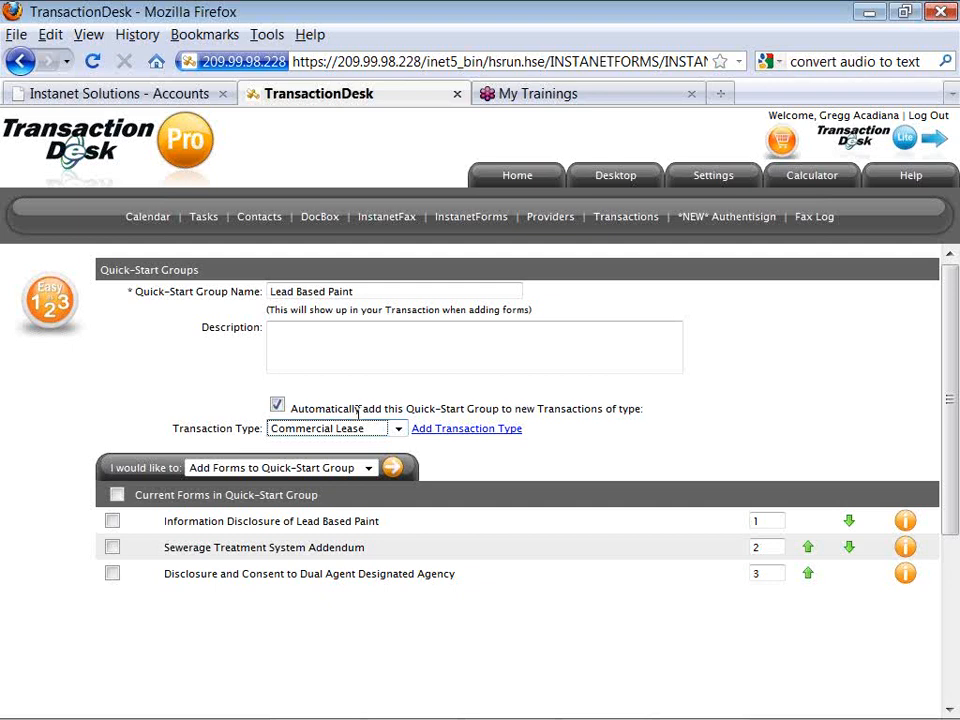
click(278, 406)
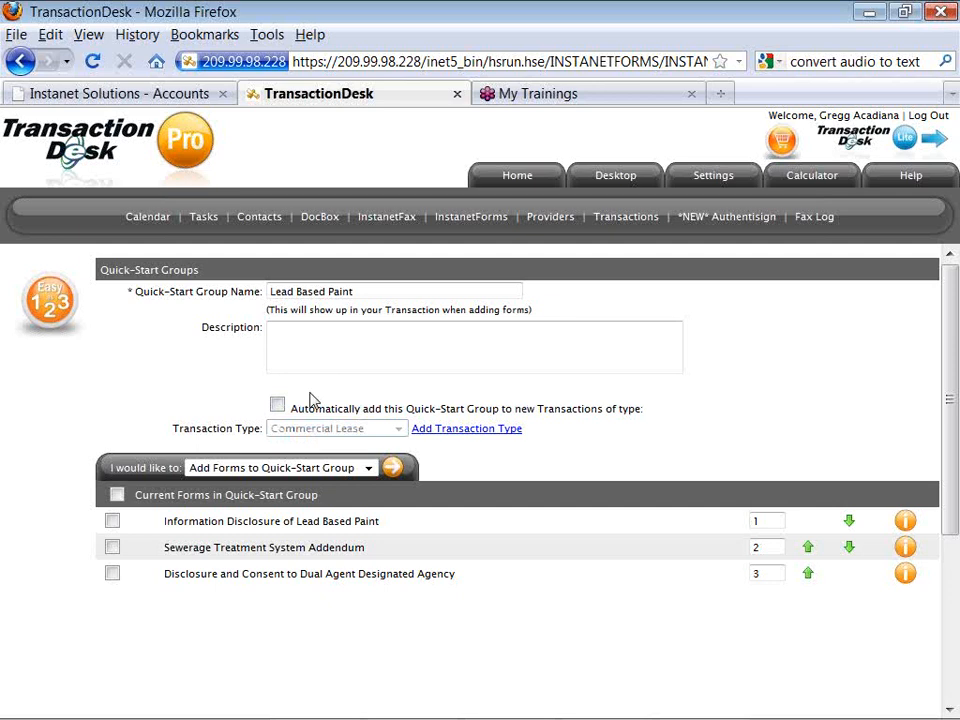
key(alt+Left)
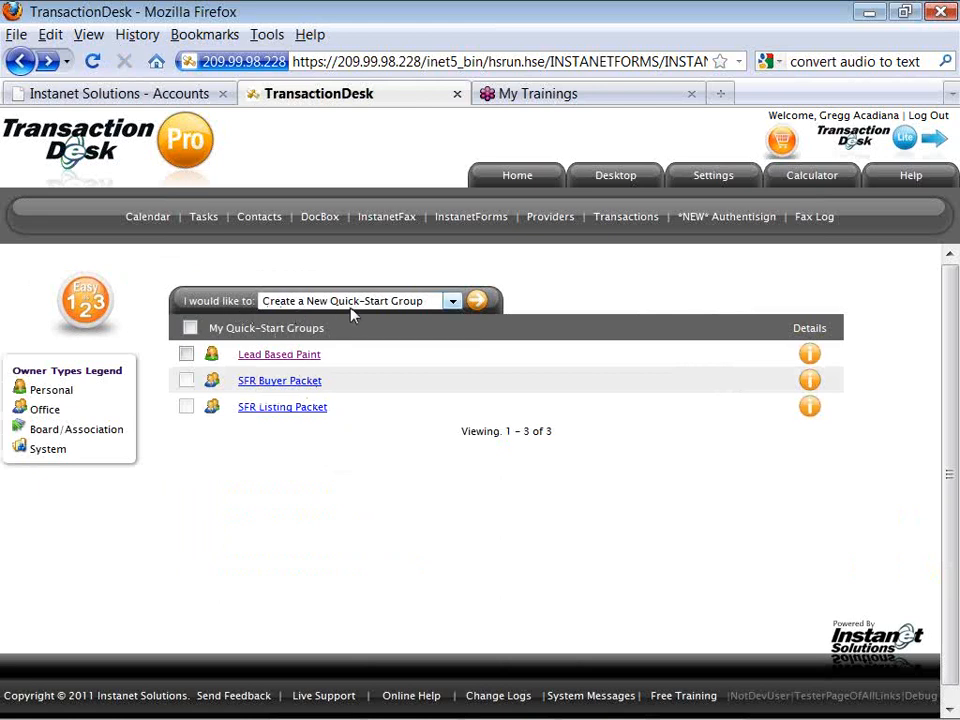
Create and save a new Quick-Start Group named 'Mandatory HOA'.
click(478, 312)
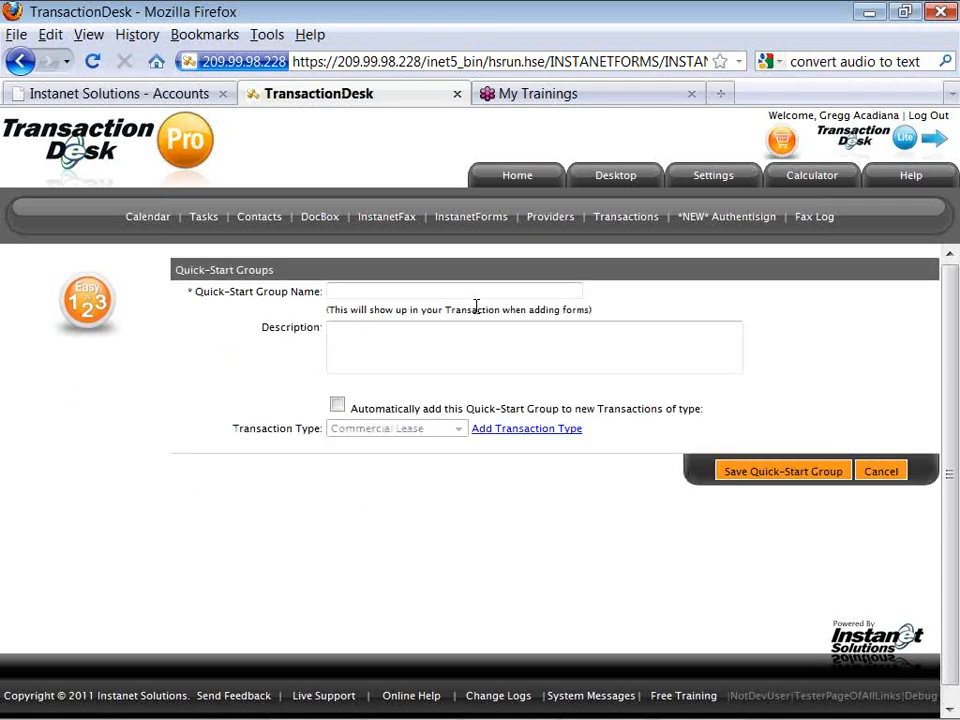
click(465, 294)
text(Ma)
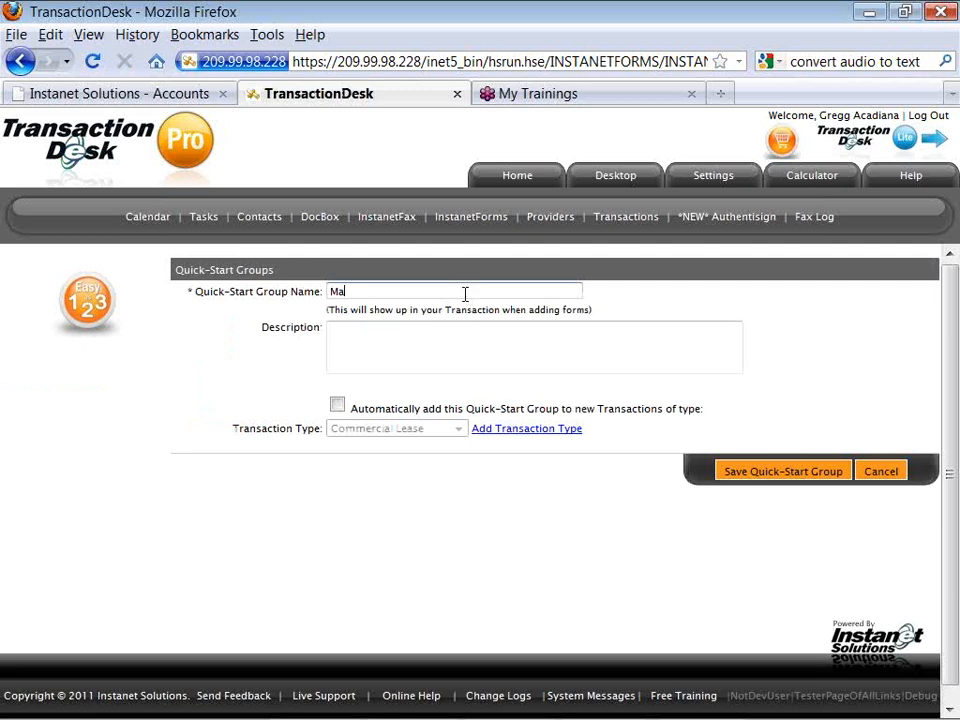
text(noatory HOA)
click(403, 336)
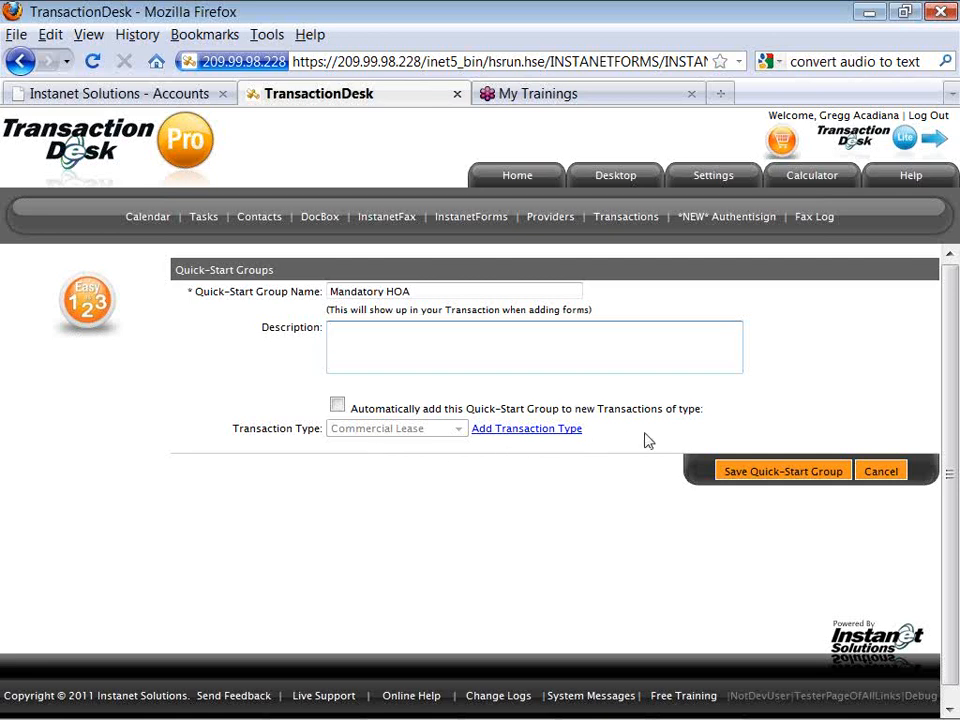
click(735, 476)
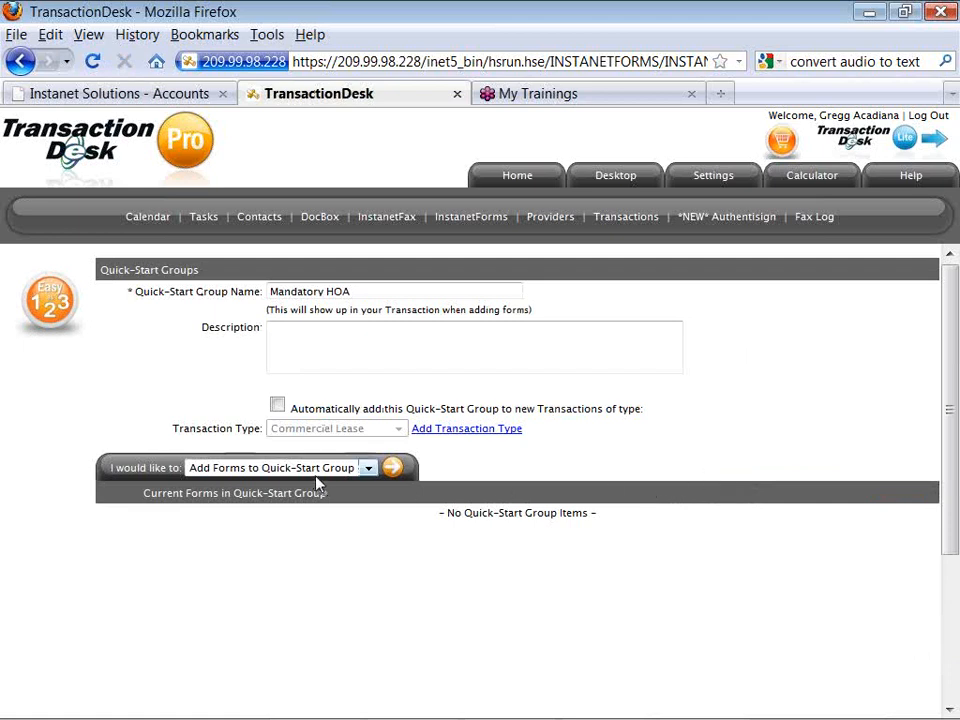
click(391, 478)
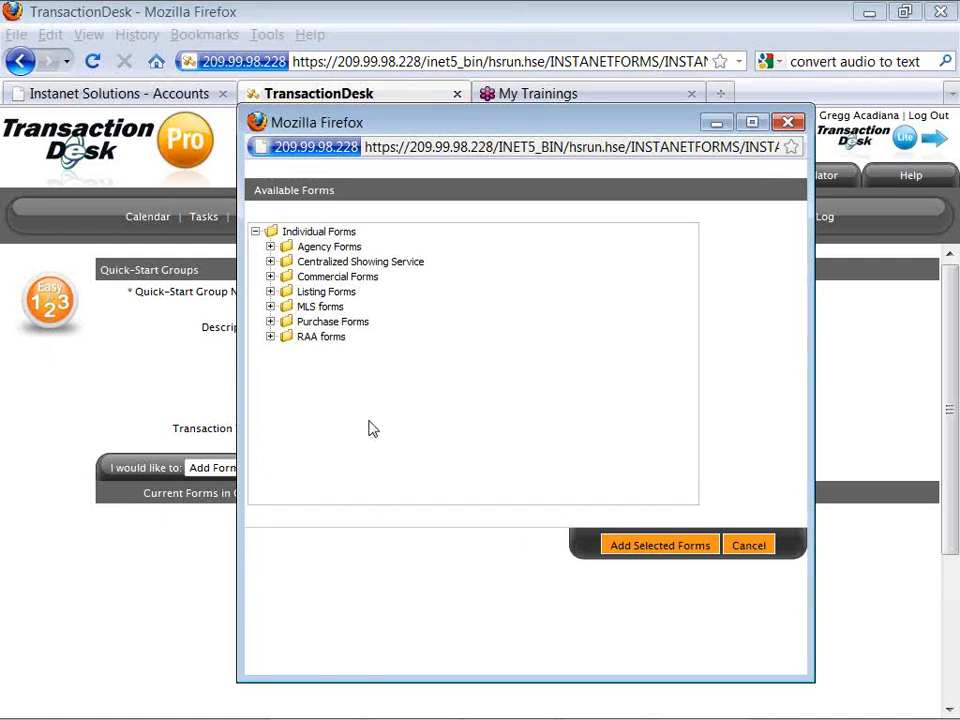
Add Condominium Addendum, Addendum to Purchase Agreement and Request for Personal Assistant Account to the group.
click(270, 321)
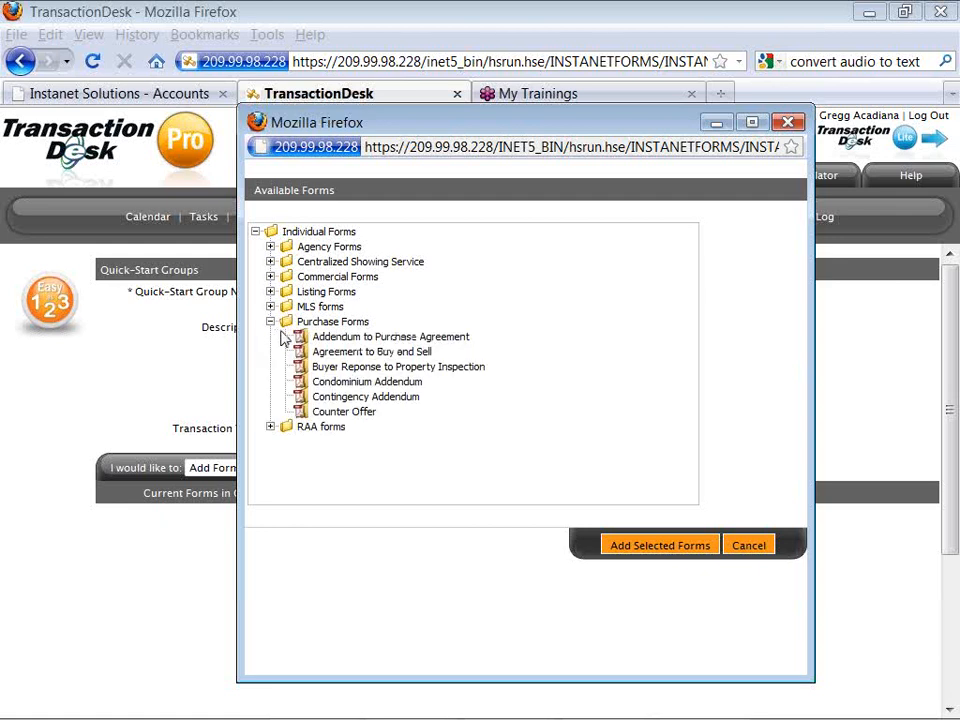
click(313, 382)
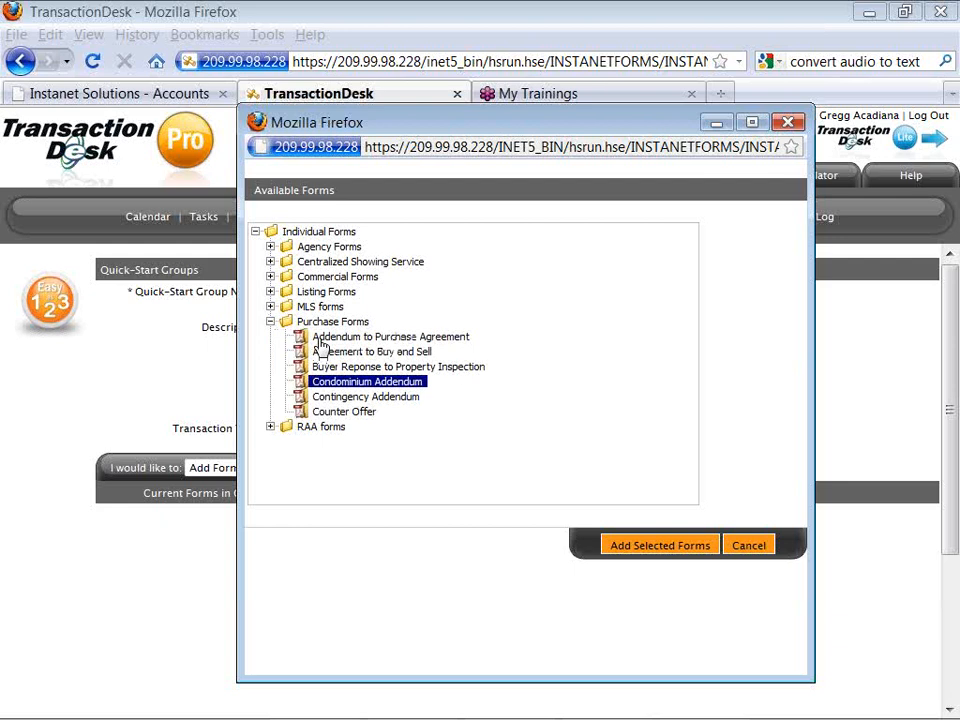
ctrl+click(319, 338)
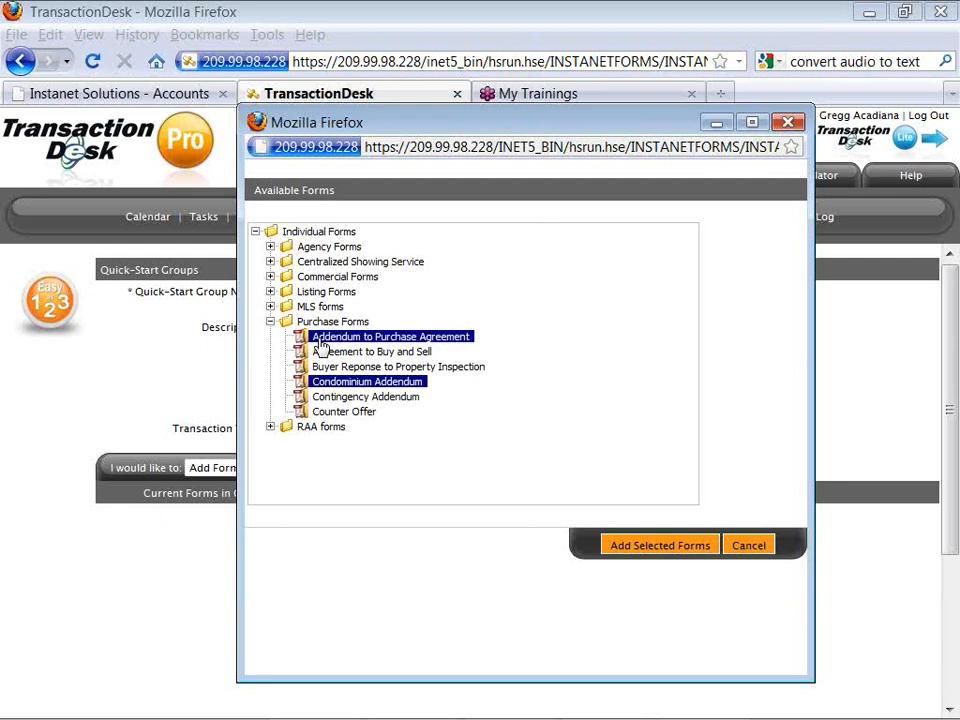
click(270, 307)
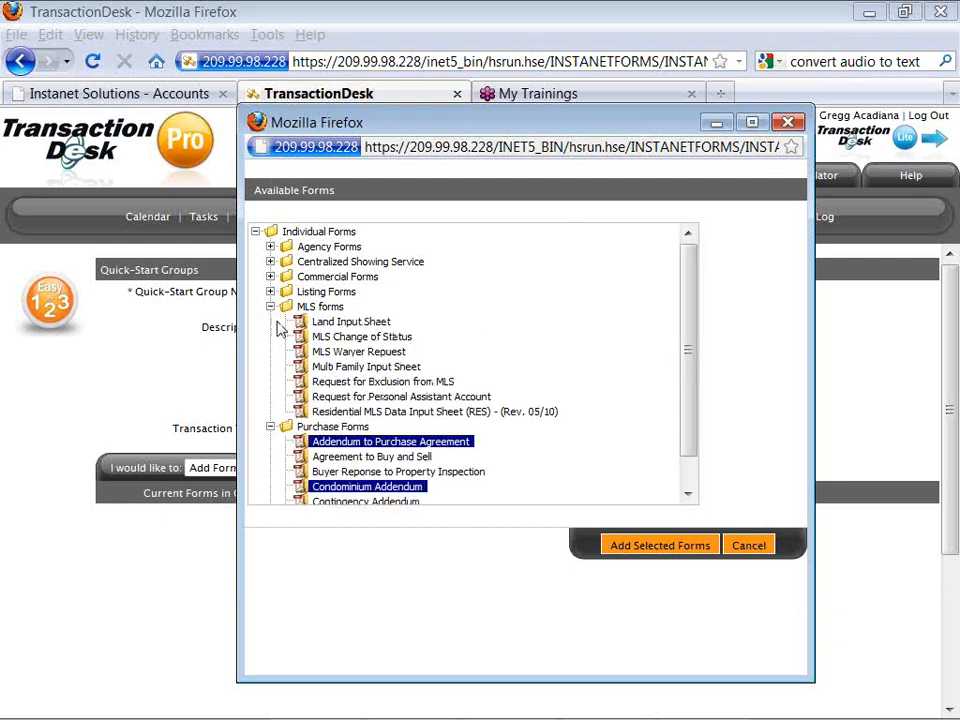
click(322, 400)
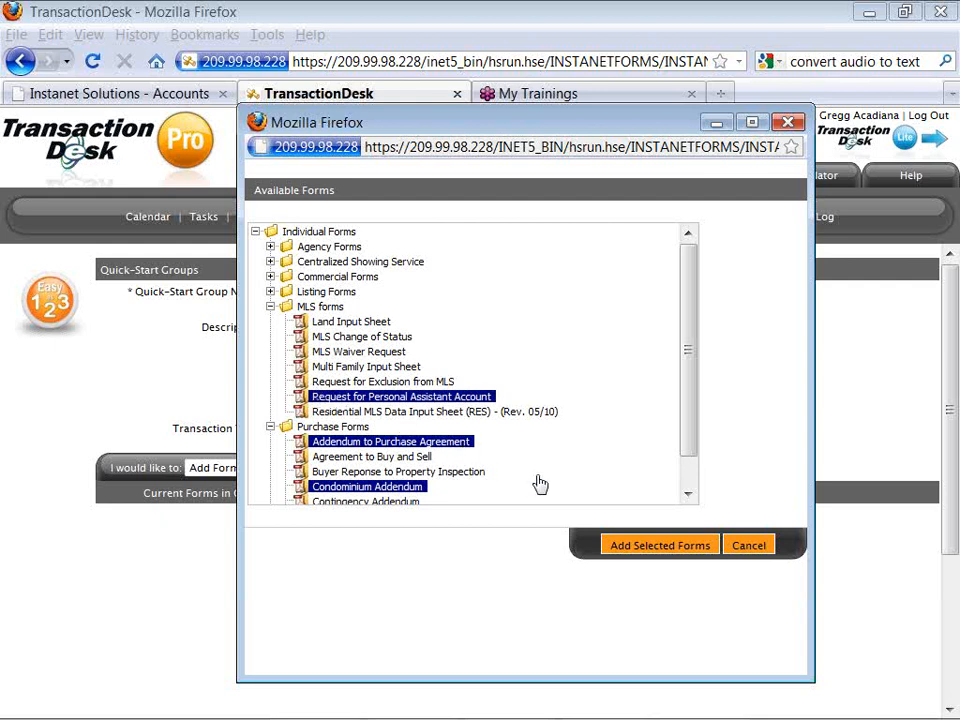
click(610, 551)
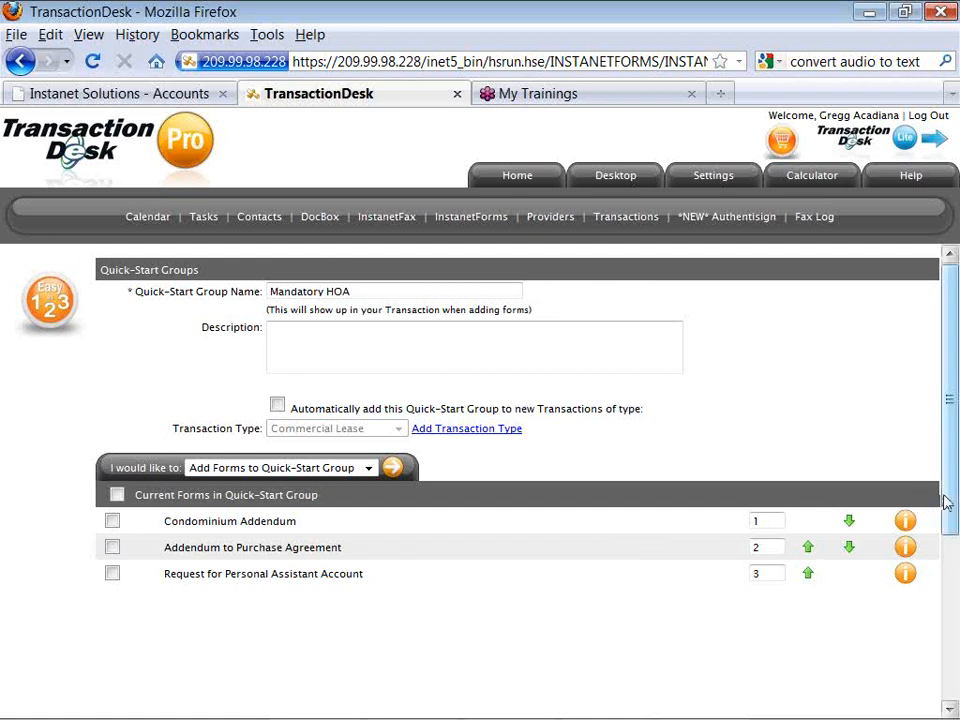
Check that the group lists its three forms in order, starting with Condominium Addendum.
drag(949, 512, 950, 535)
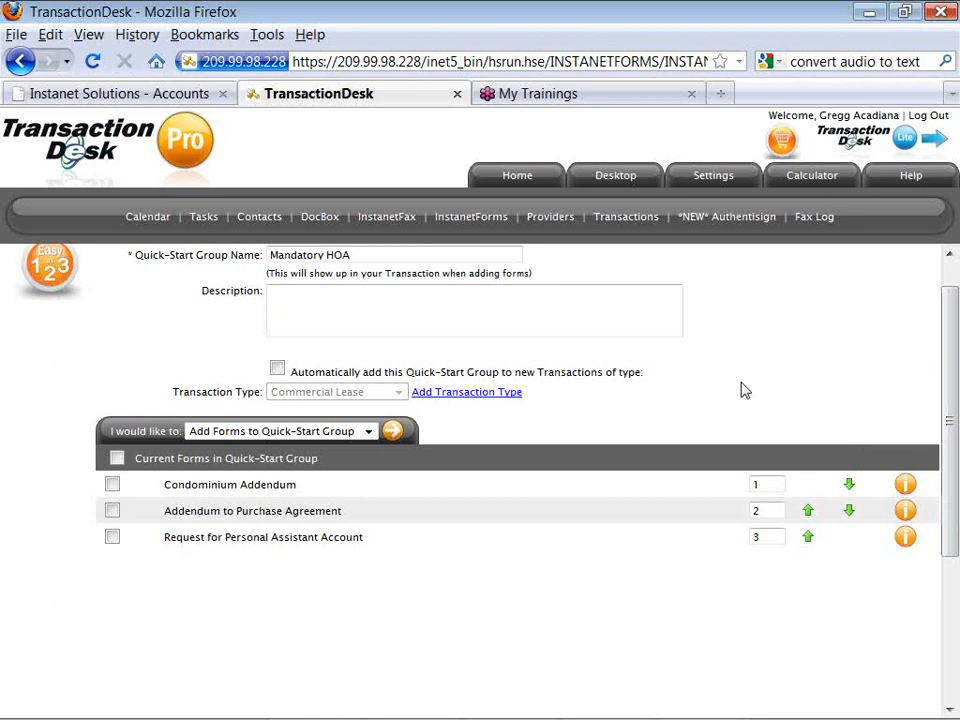
Open the Activity Plans list from the Settings page.
click(715, 185)
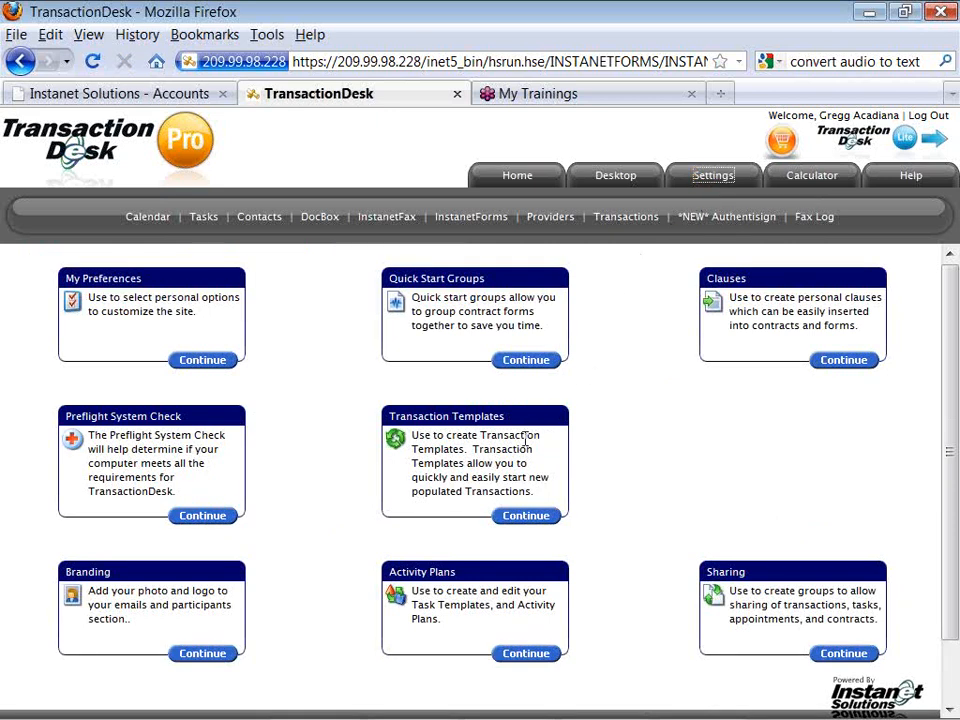
click(524, 655)
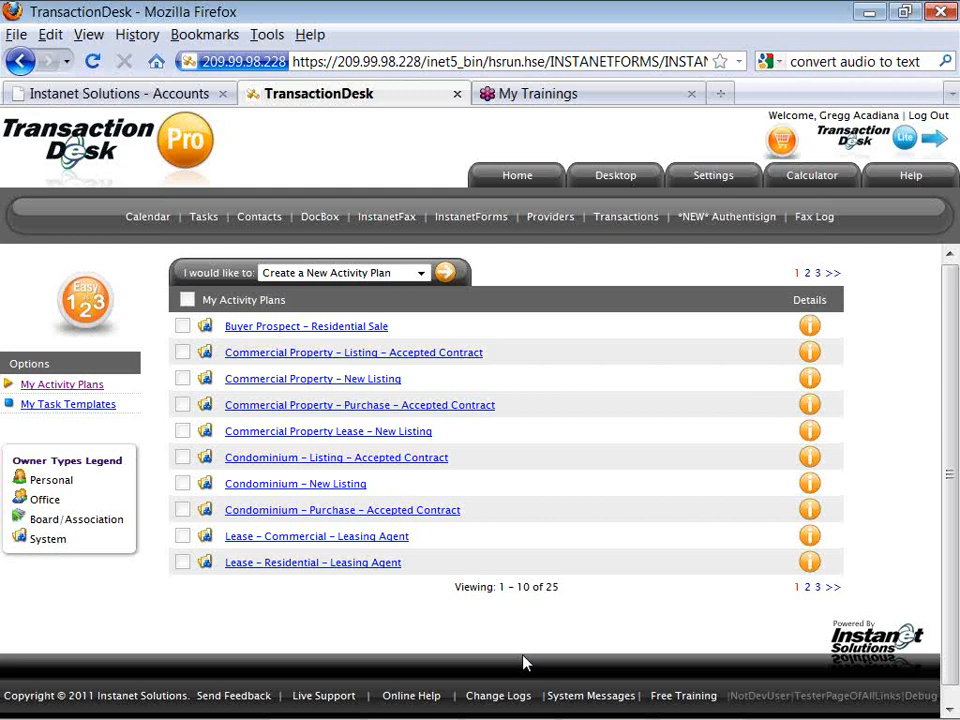
View the Buyer Prospect – Residential Sale plan and scroll through its items.
click(383, 334)
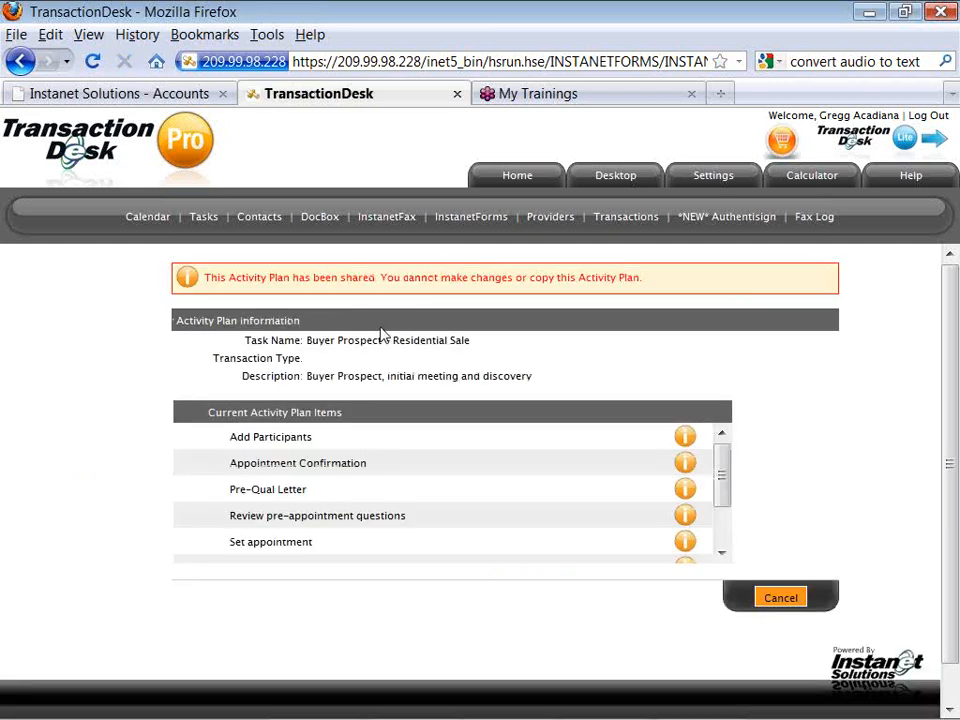
scroll(380, 334, down, 2)
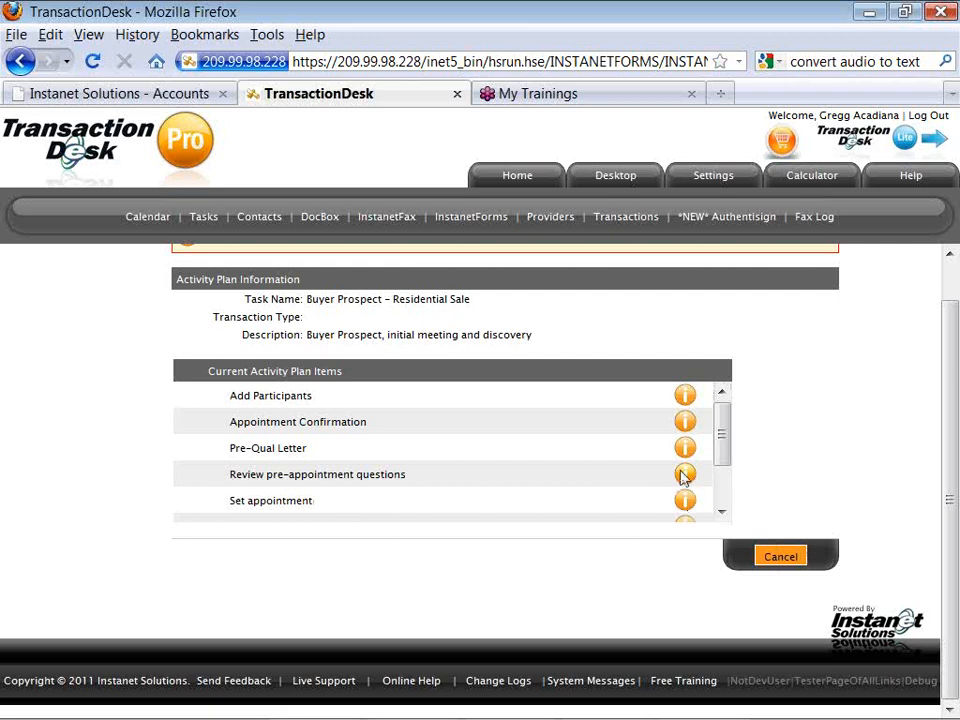
Cancel out of the activity plan and switch to the My Task Templates list.
click(775, 558)
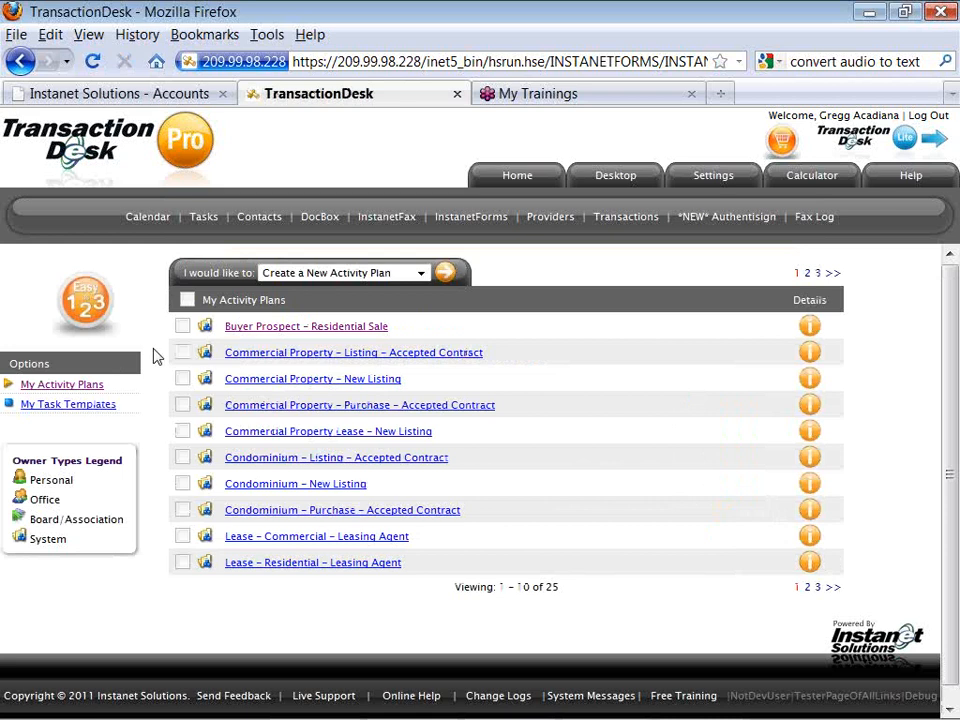
click(99, 409)
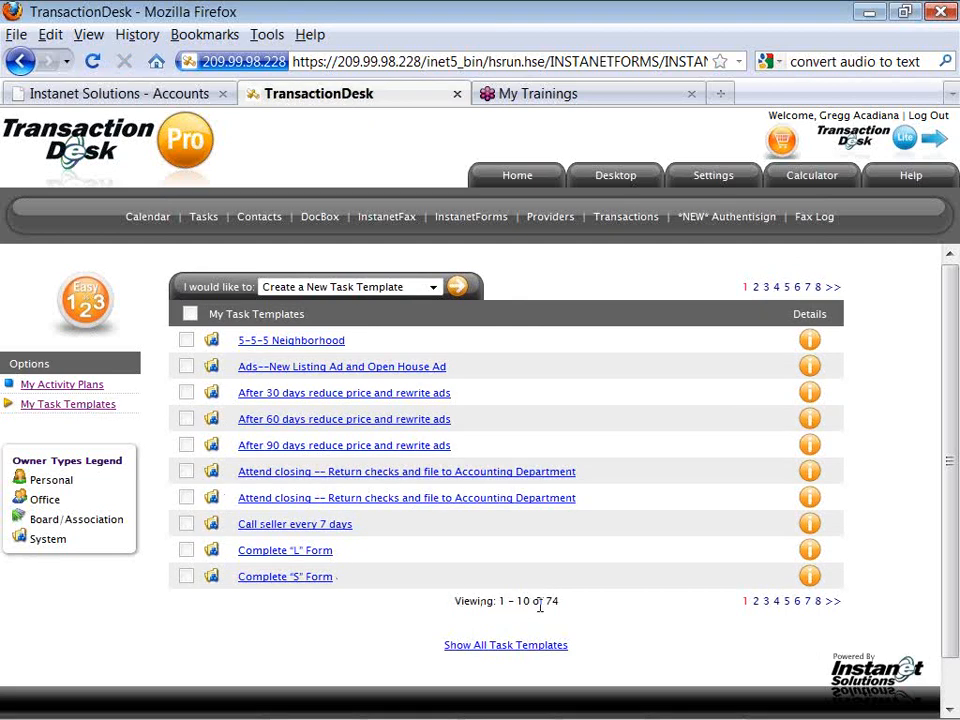
Show all 74 task templates on one page and scroll down to Make-Ready Cleaning.
click(519, 648)
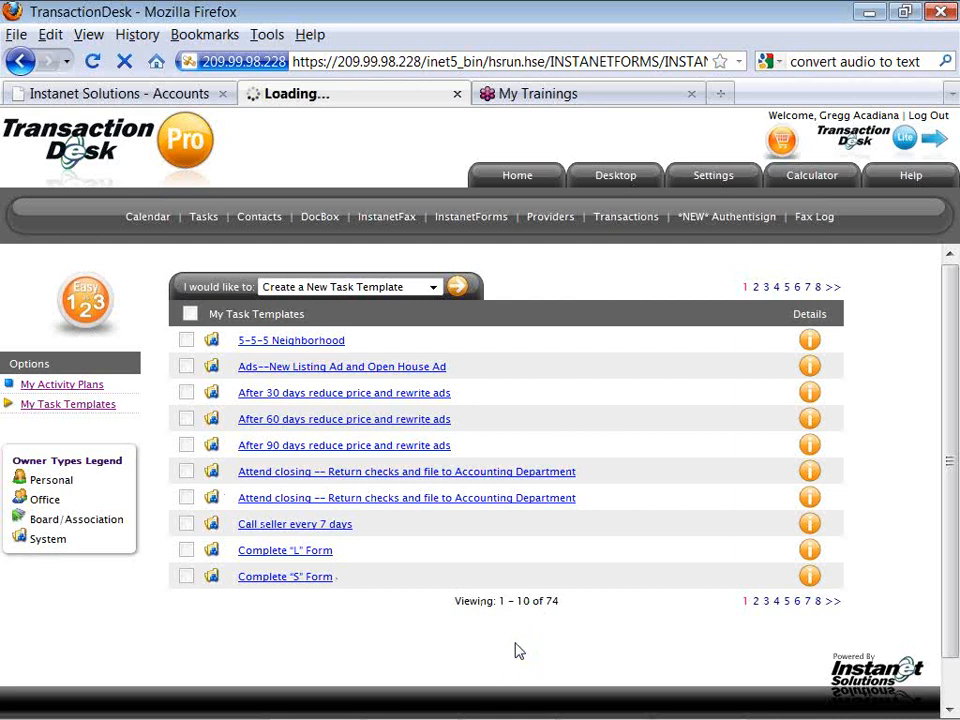
scroll(517, 650, down, 1)
scroll(517, 650, down, 2)
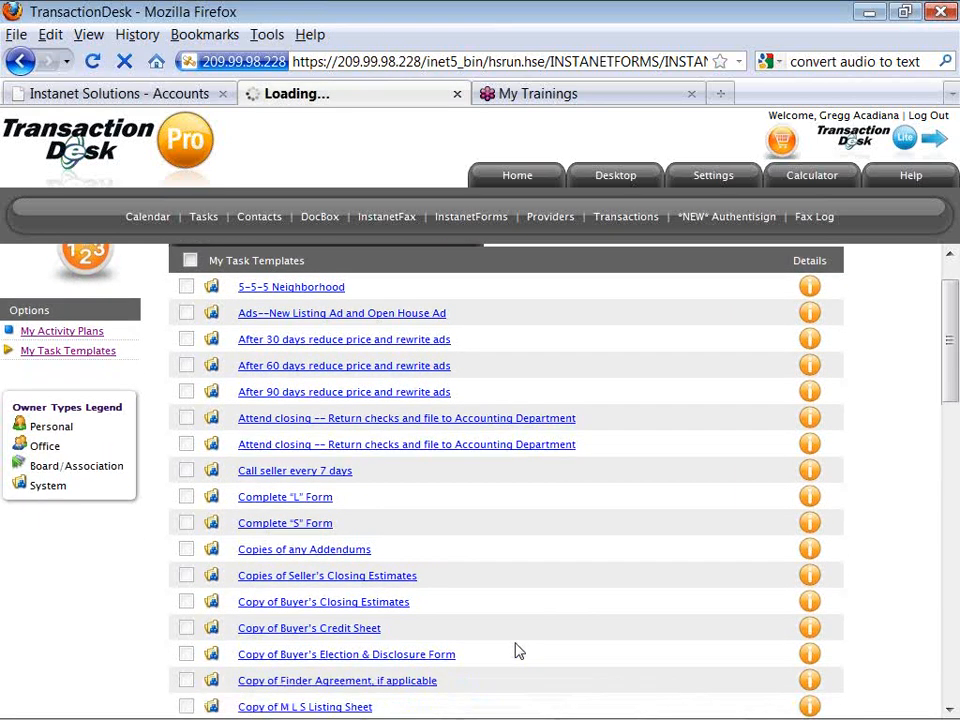
scroll(519, 651, down, 4)
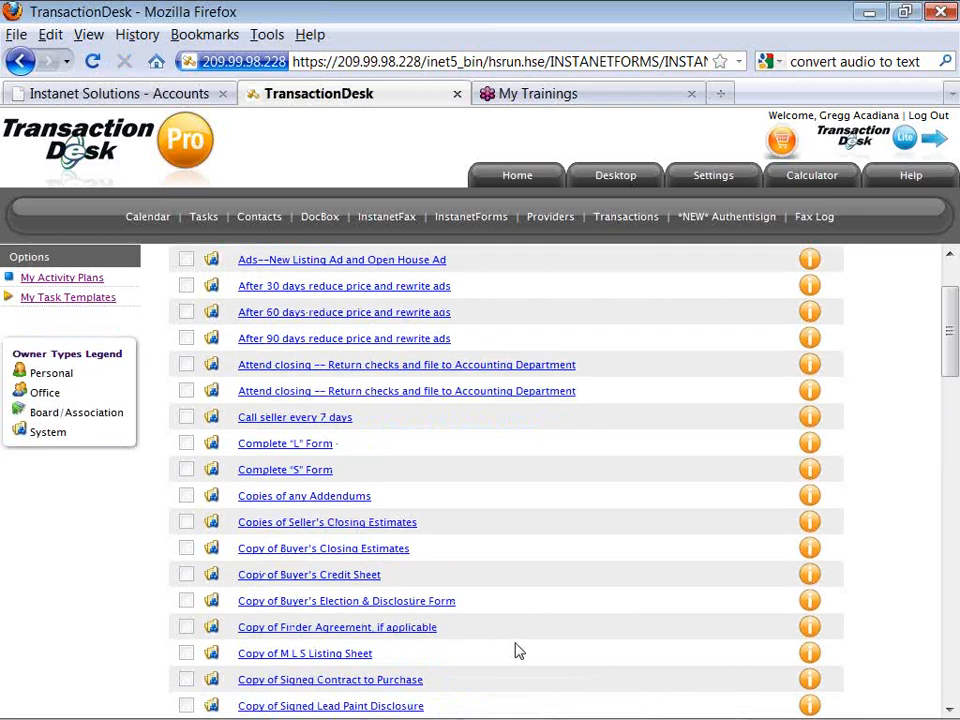
scroll(517, 650, down, 5)
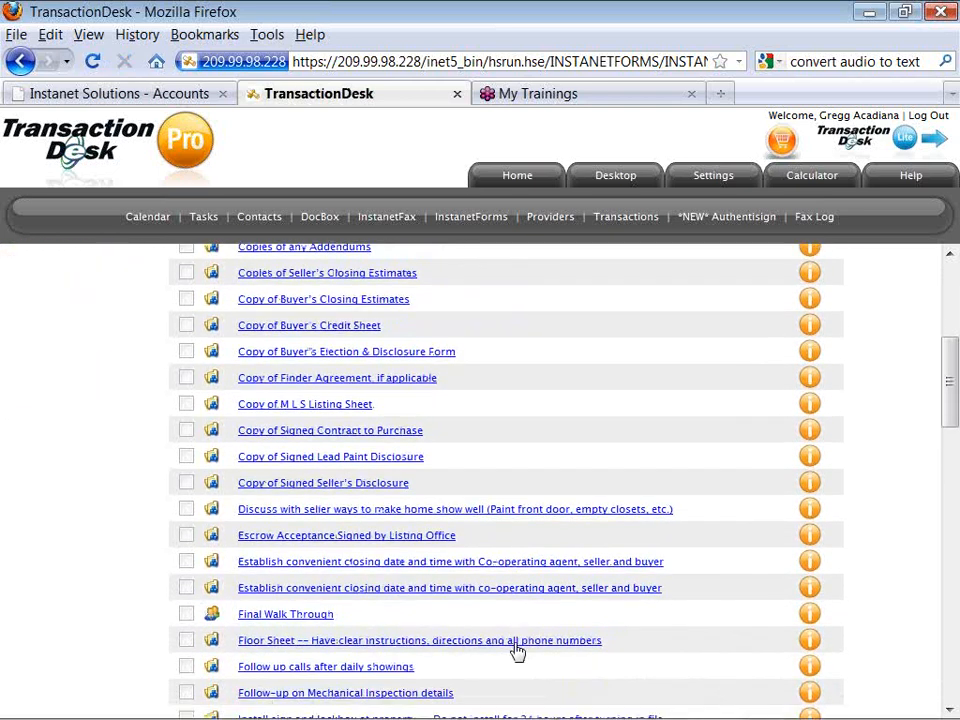
scroll(518, 651, down, 1)
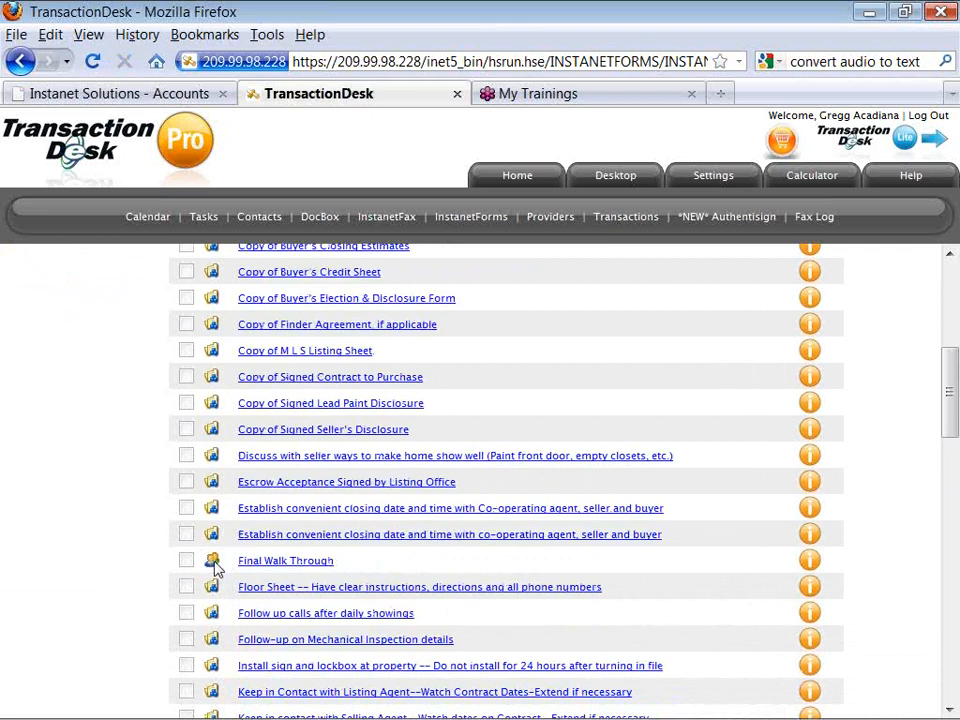
scroll(213, 567, down, 5)
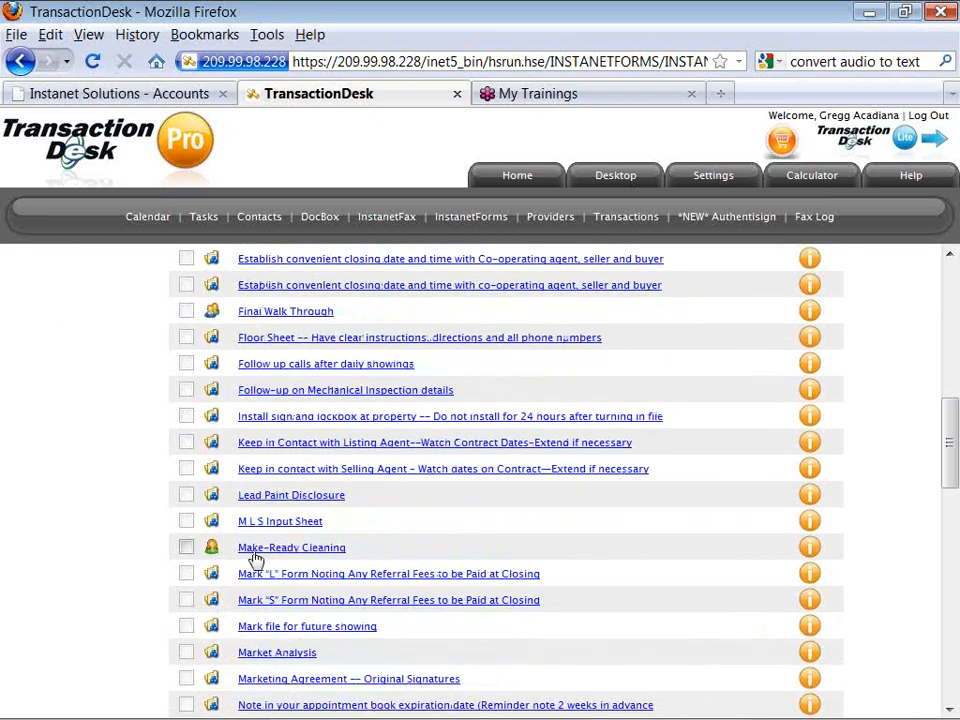
Open the Make-Ready Cleaning template and review its due date, counted before Closing Date.
click(245, 550)
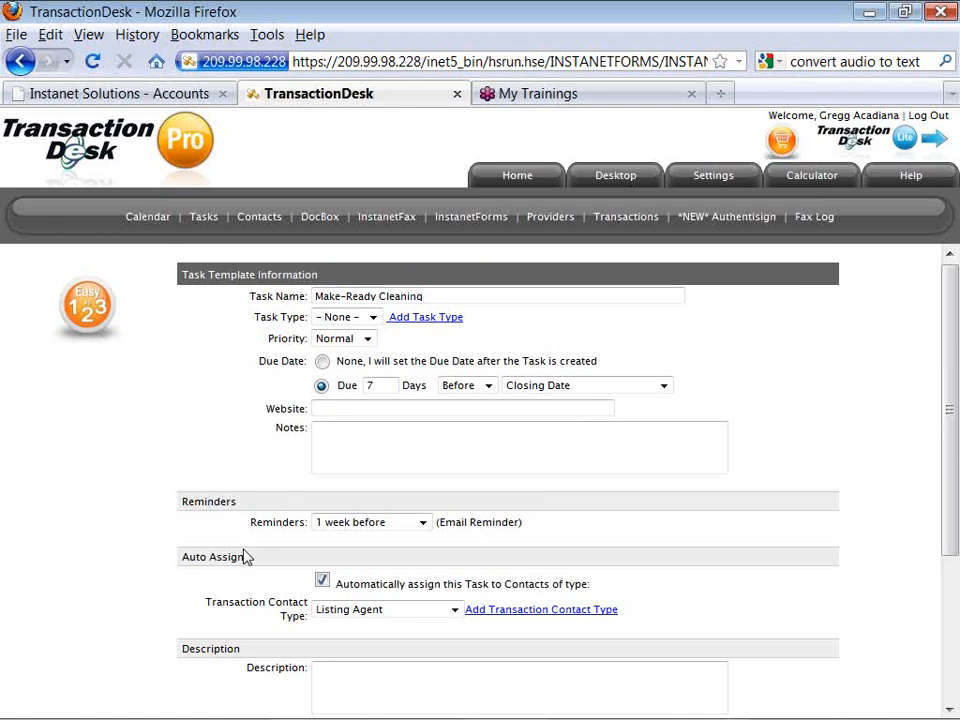
scroll(247, 557, down, 1)
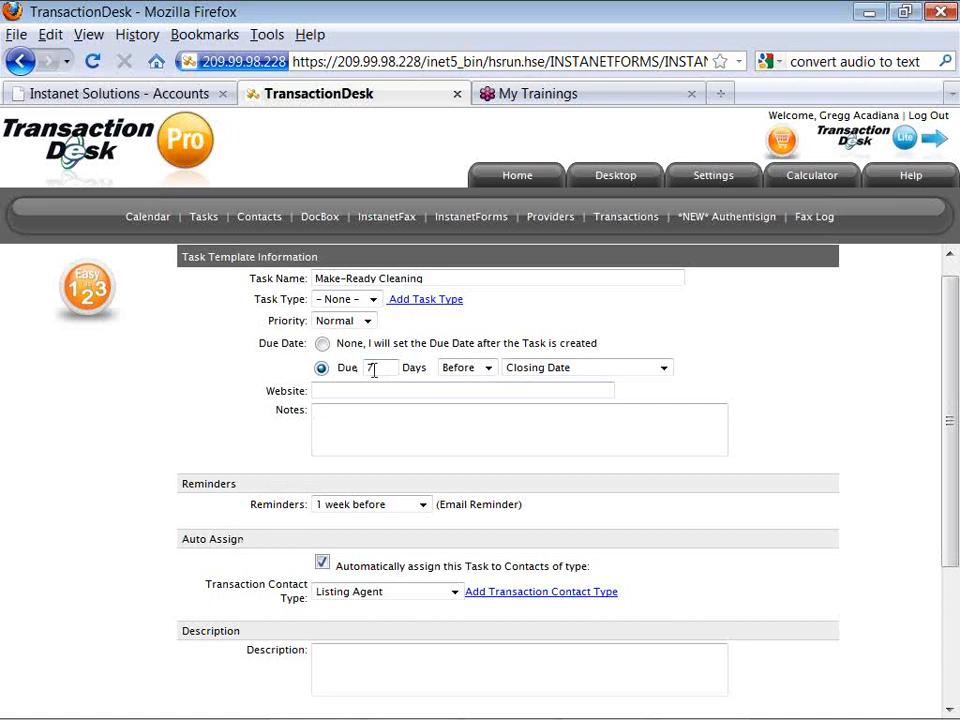
click(488, 369)
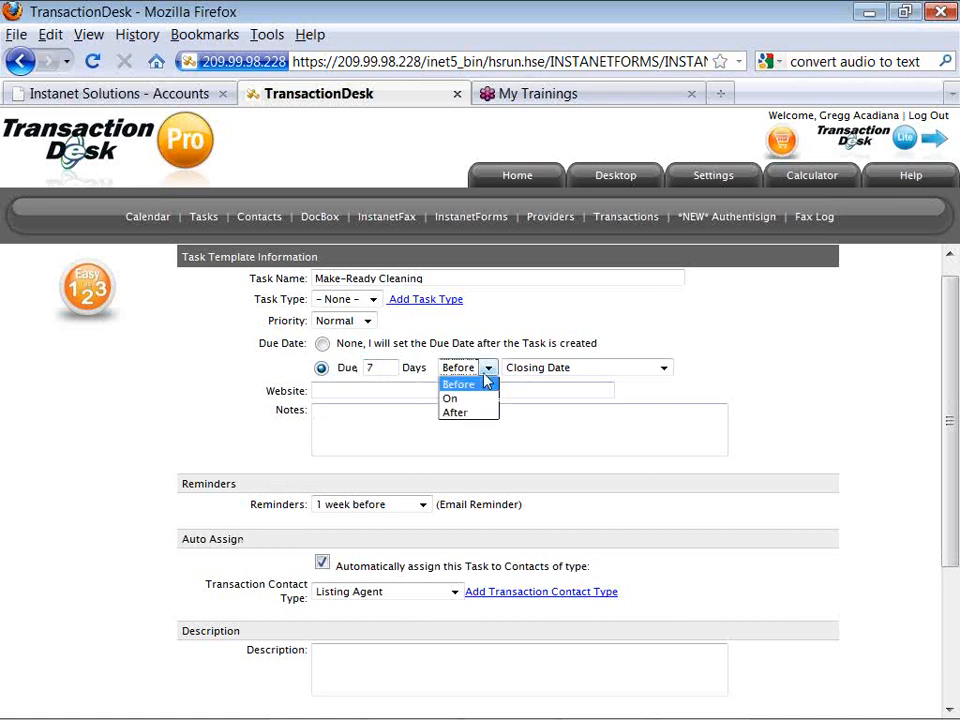
click(663, 370)
click(664, 369)
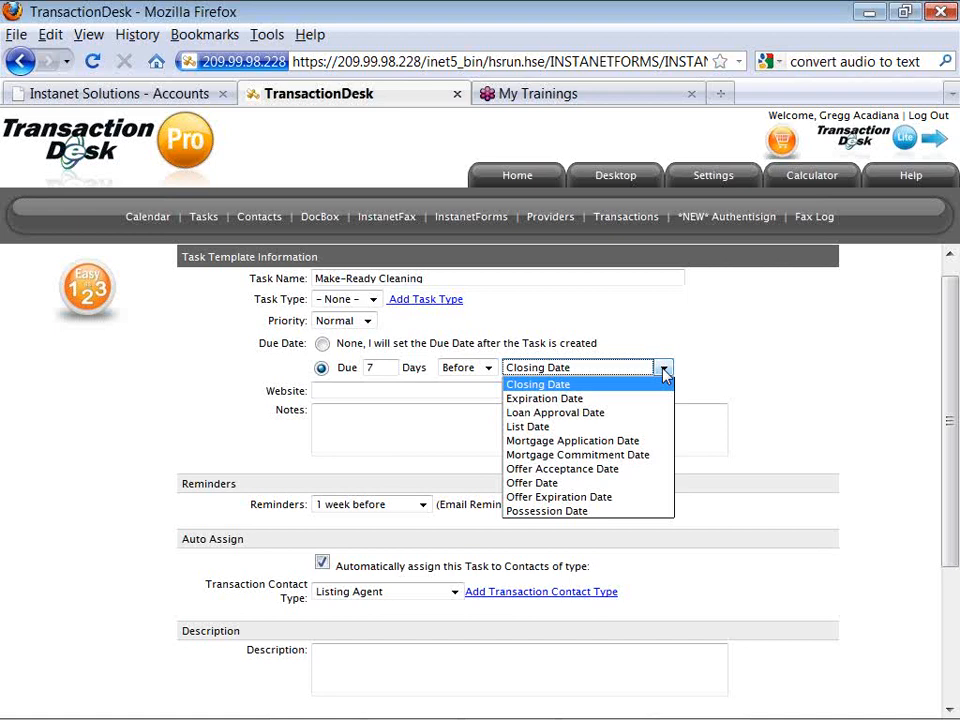
click(680, 374)
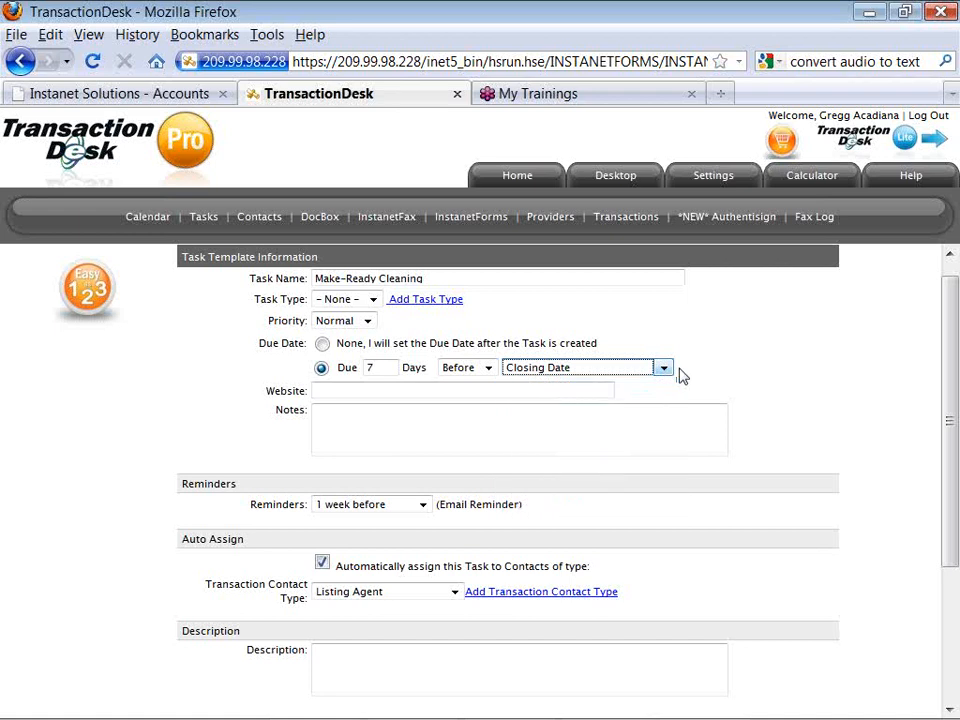
Check its 1-week-before reminder, then cancel the template without saving.
click(424, 506)
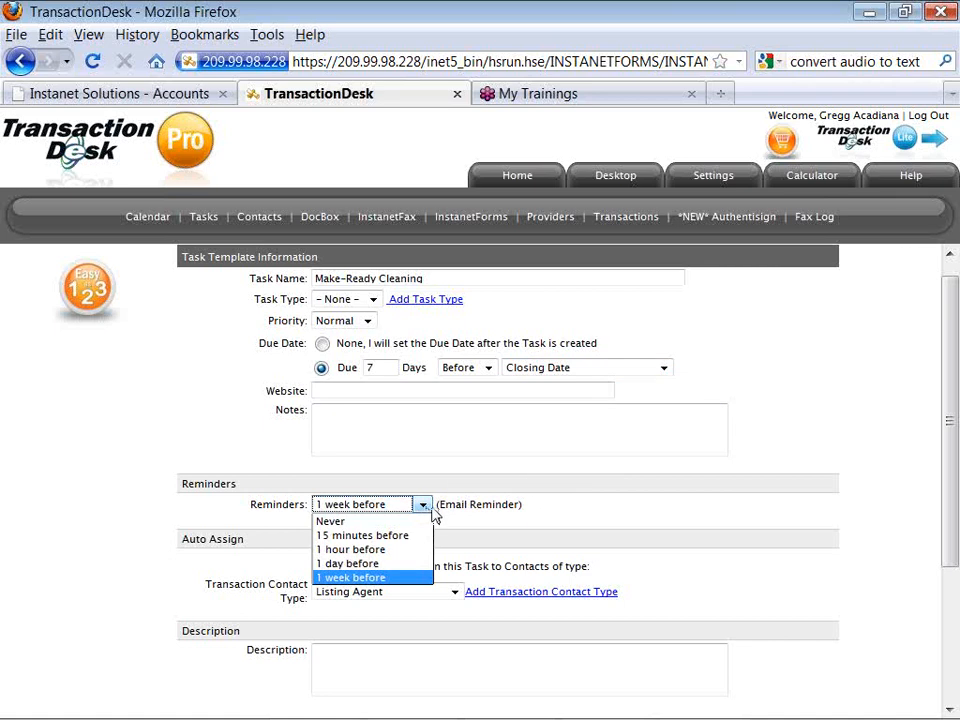
click(451, 523)
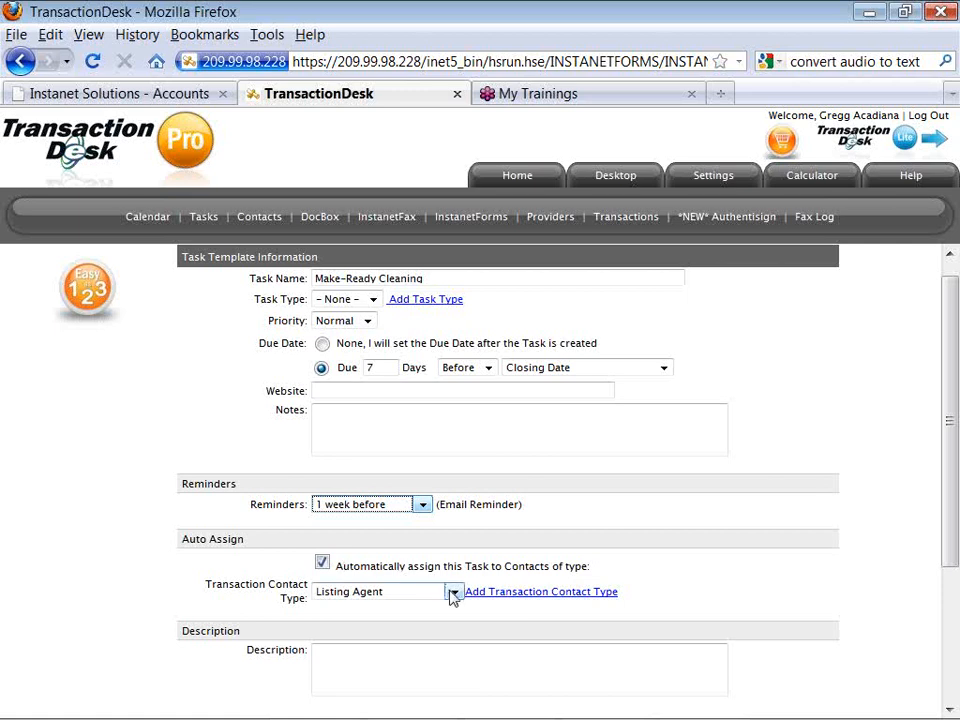
click(434, 621)
scroll(434, 613, down, 1)
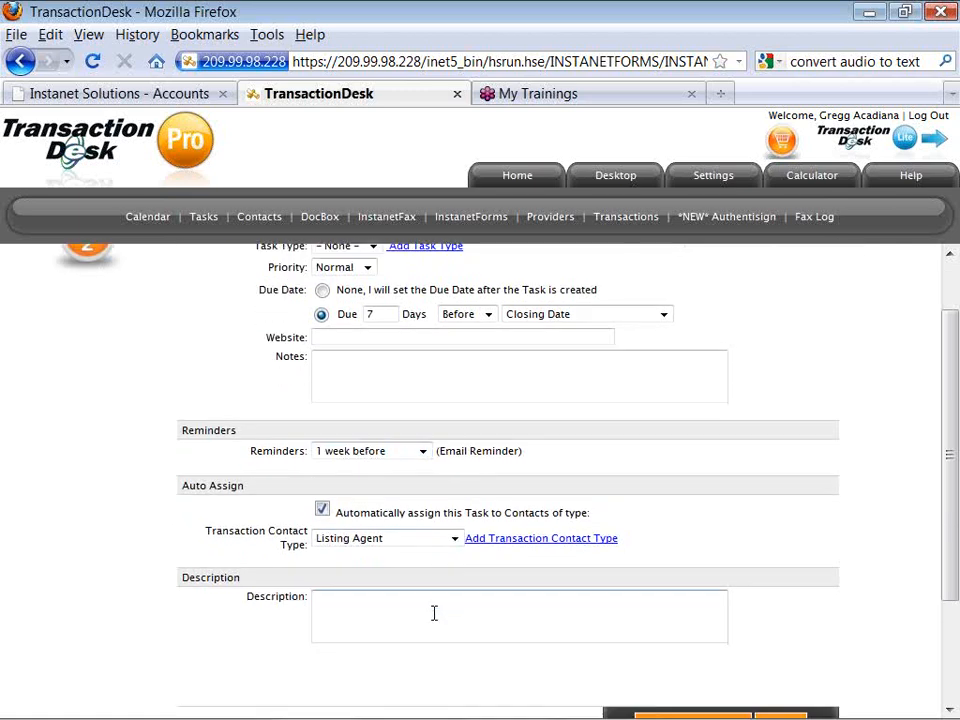
scroll(434, 613, down, 2)
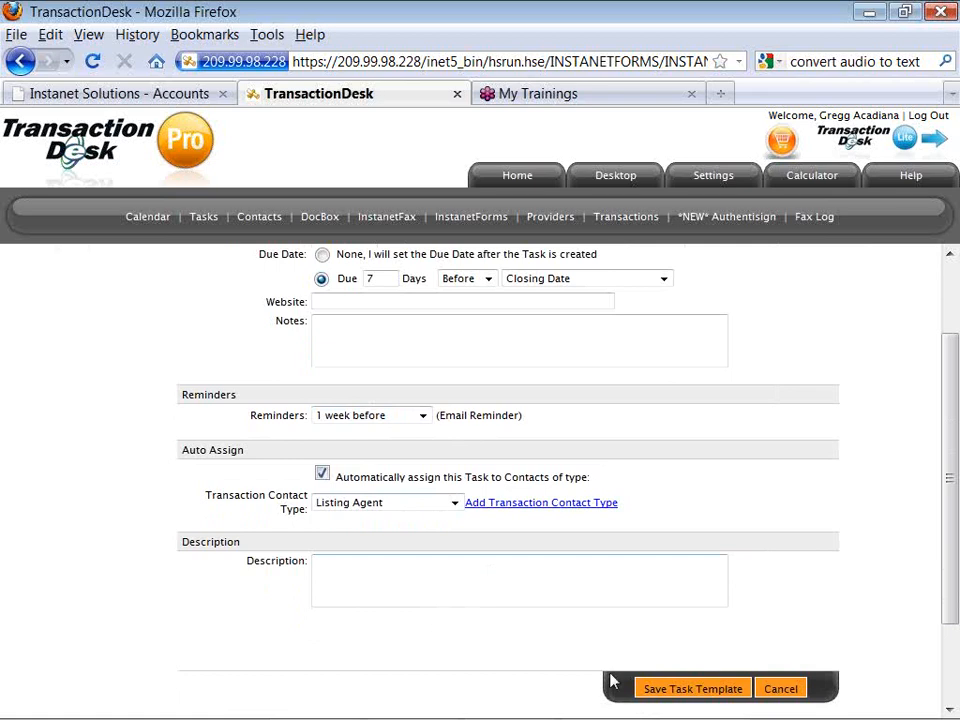
click(785, 697)
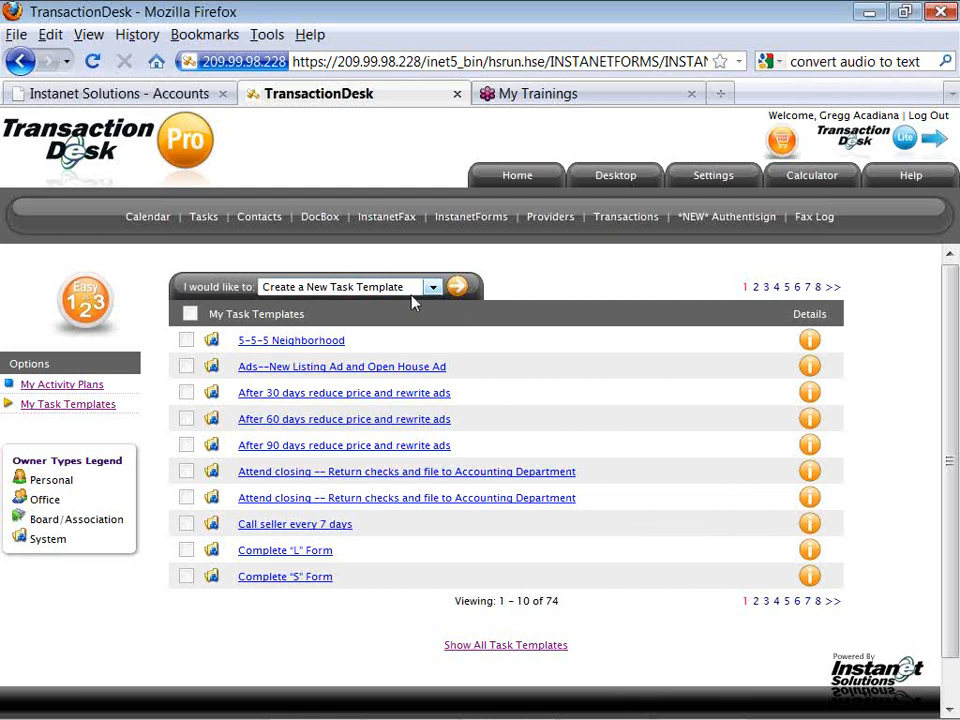
Start a new task template 'Order Title Commitment' due 2 days after List Date.
click(455, 288)
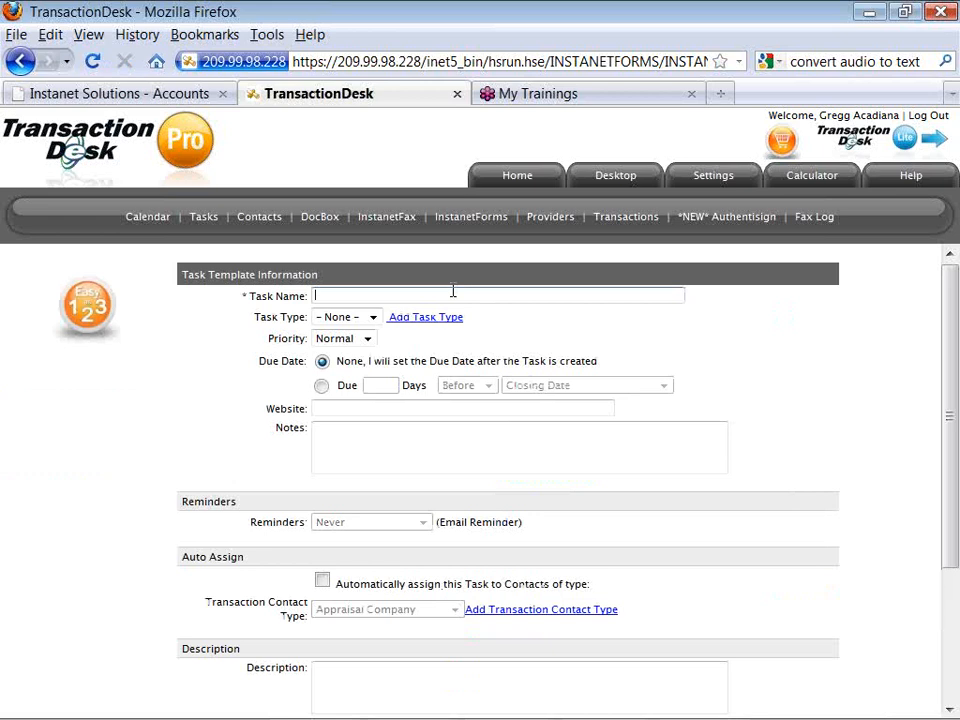
text(Order Title Commitment)
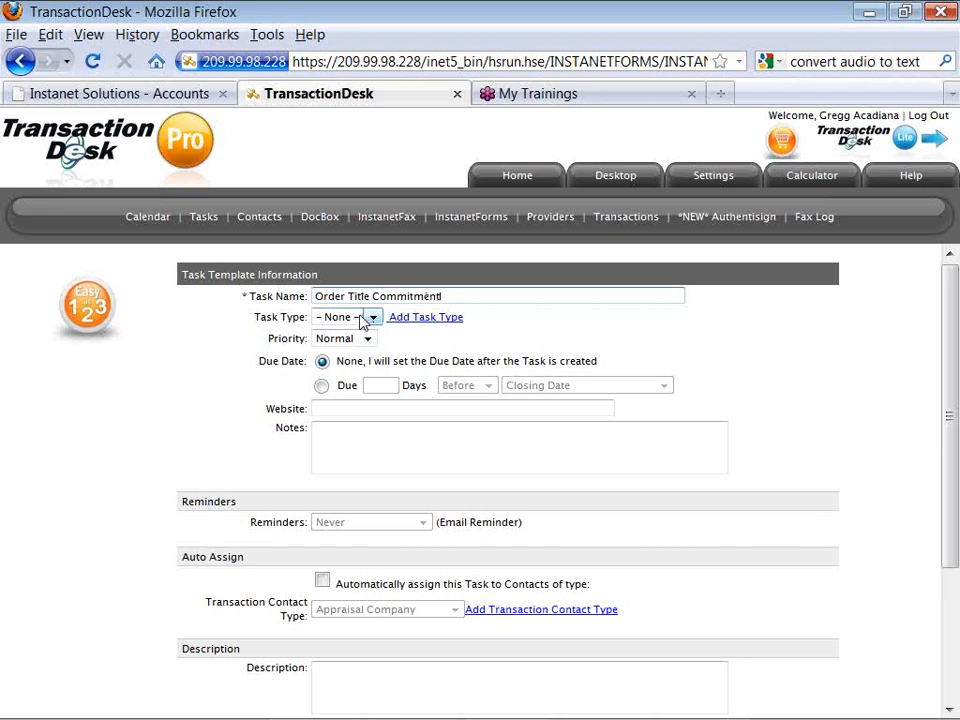
click(322, 386)
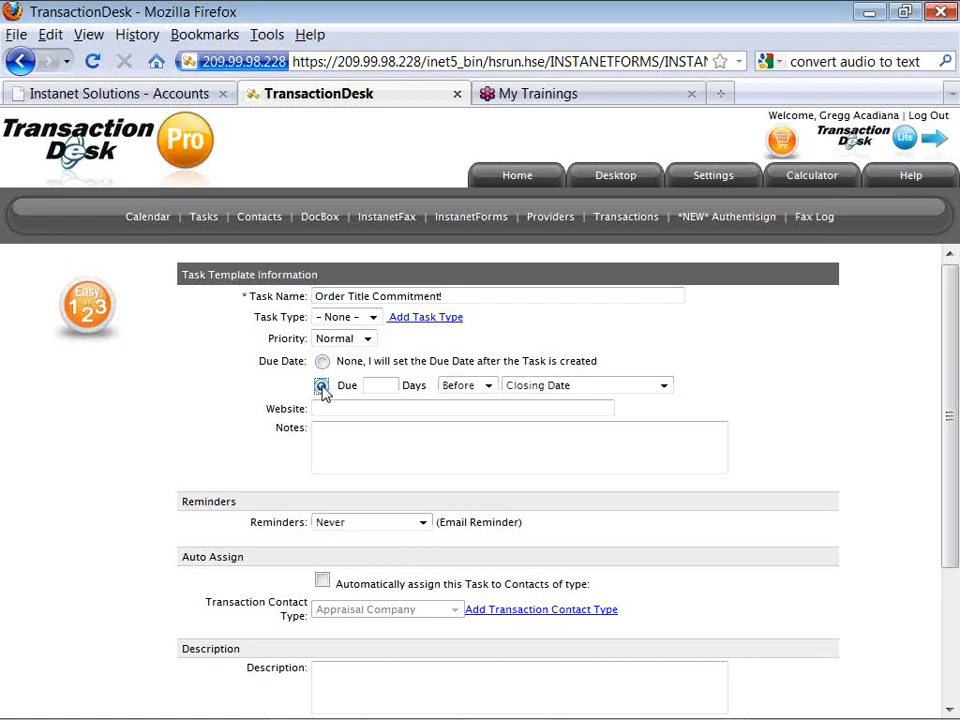
click(381, 388)
text(2)
click(456, 398)
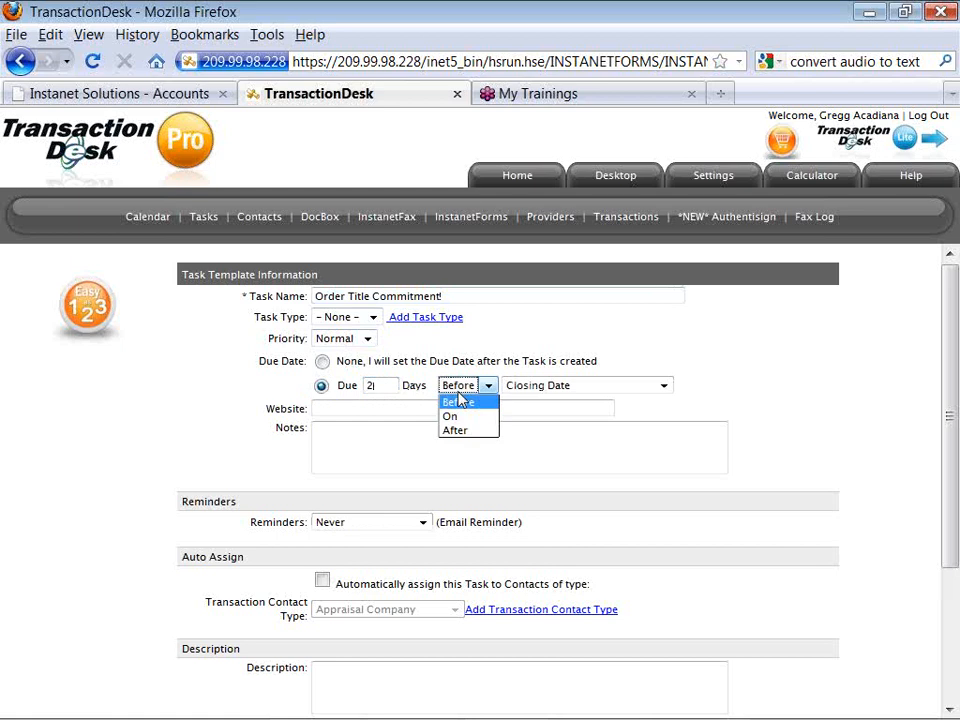
click(460, 432)
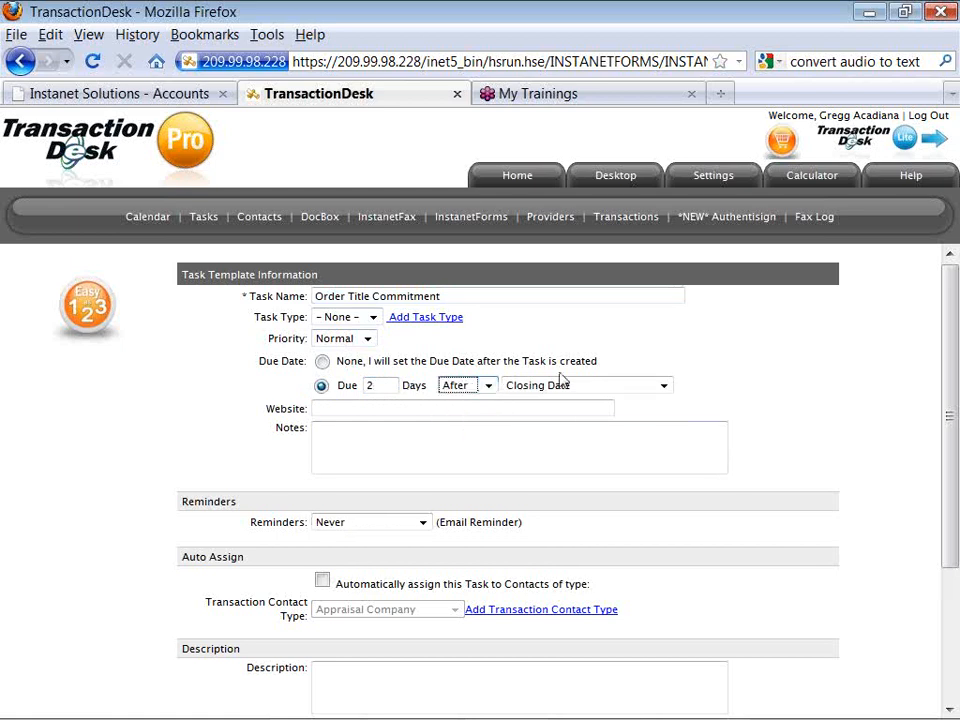
click(662, 387)
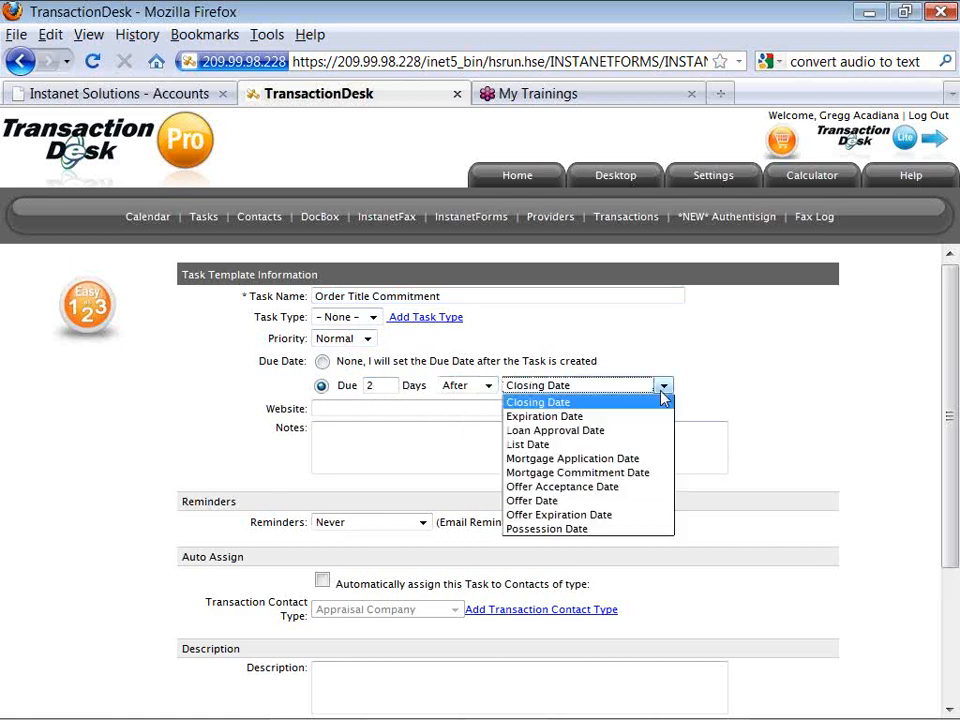
click(647, 446)
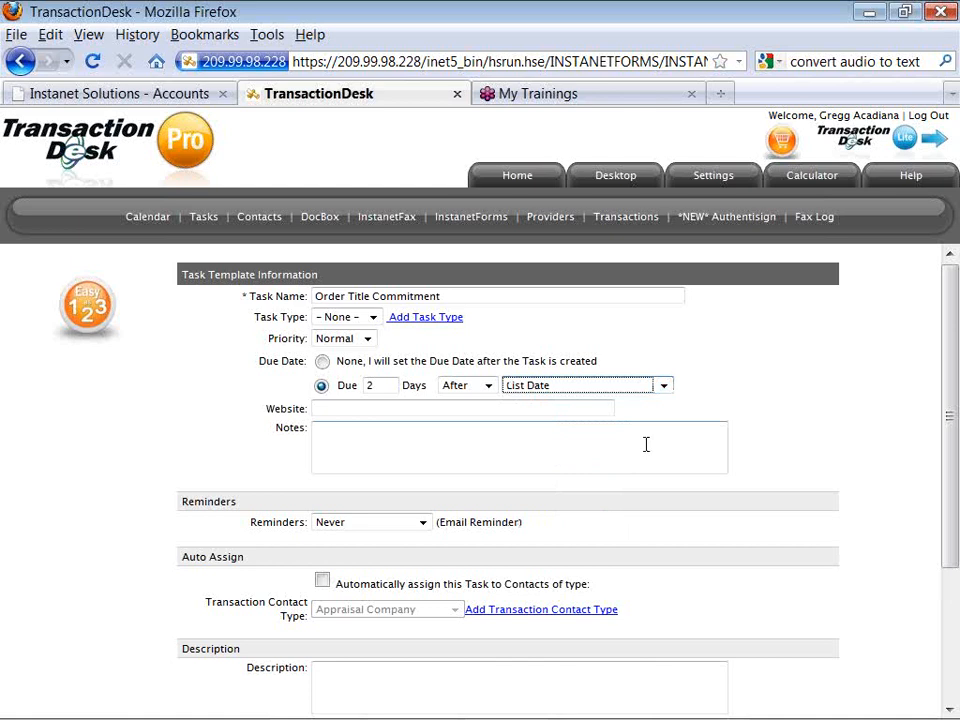
Set a 1-day-before reminder, auto-assign it to Listing Broker, and save the template.
click(423, 523)
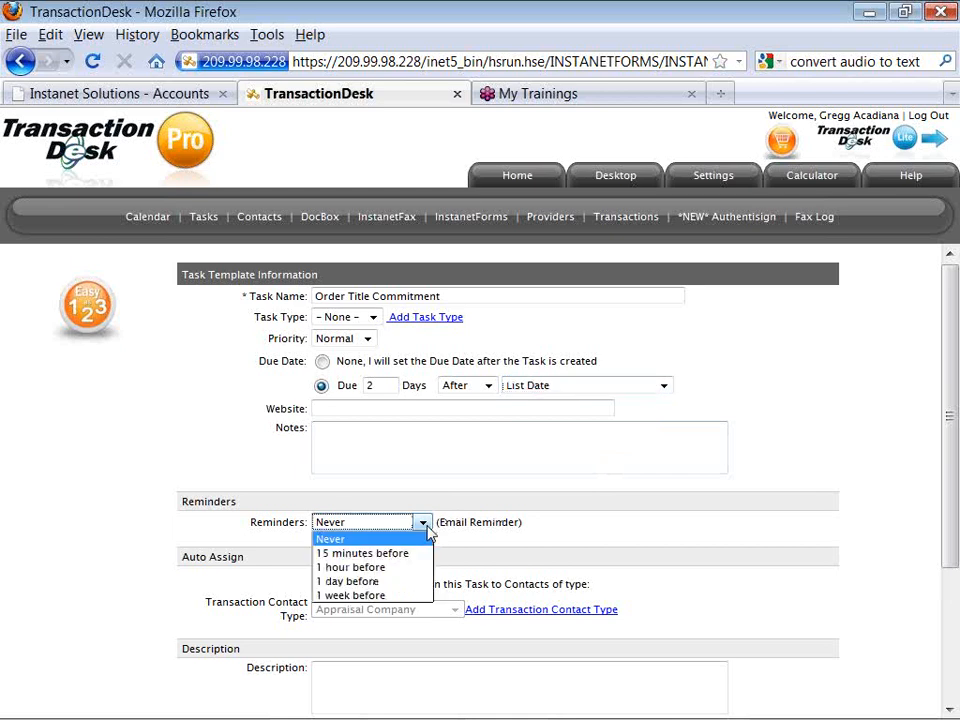
click(410, 581)
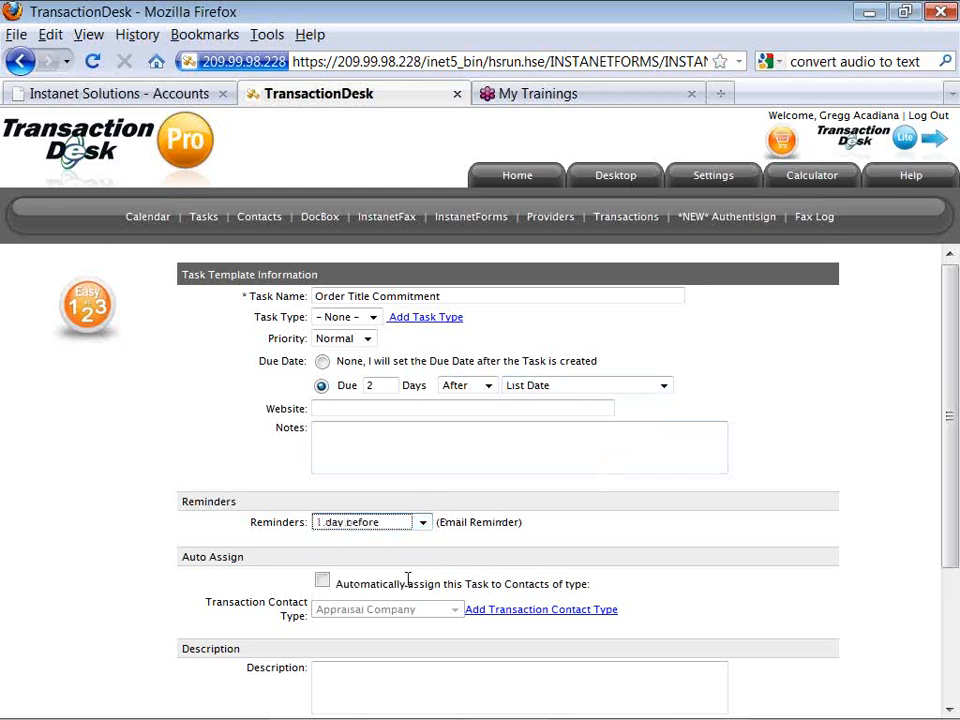
click(460, 541)
scroll(460, 541, down, 2)
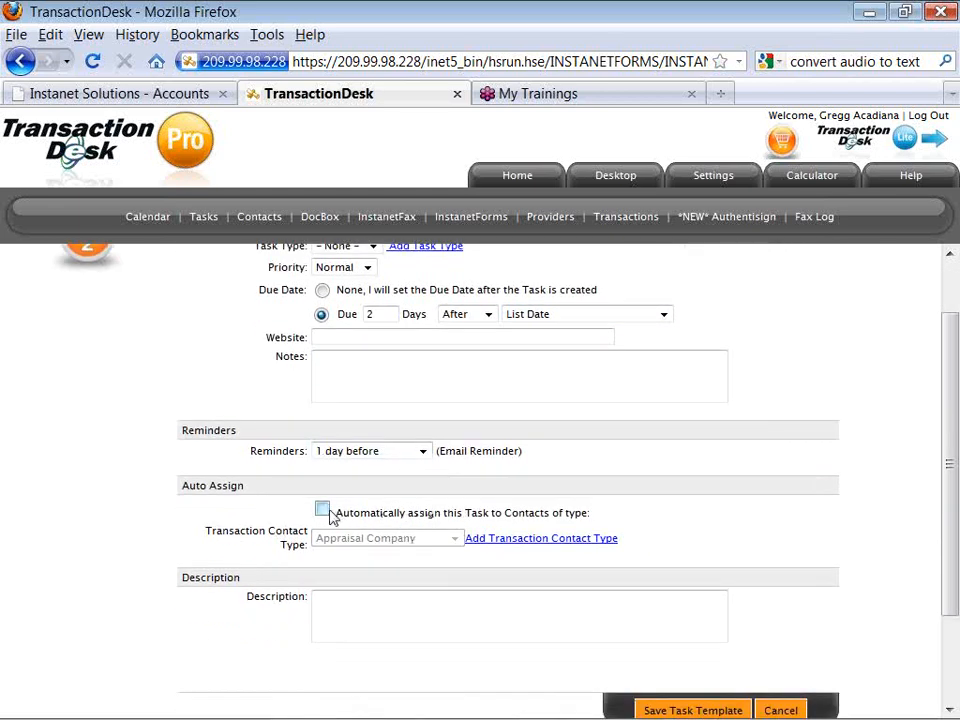
click(326, 511)
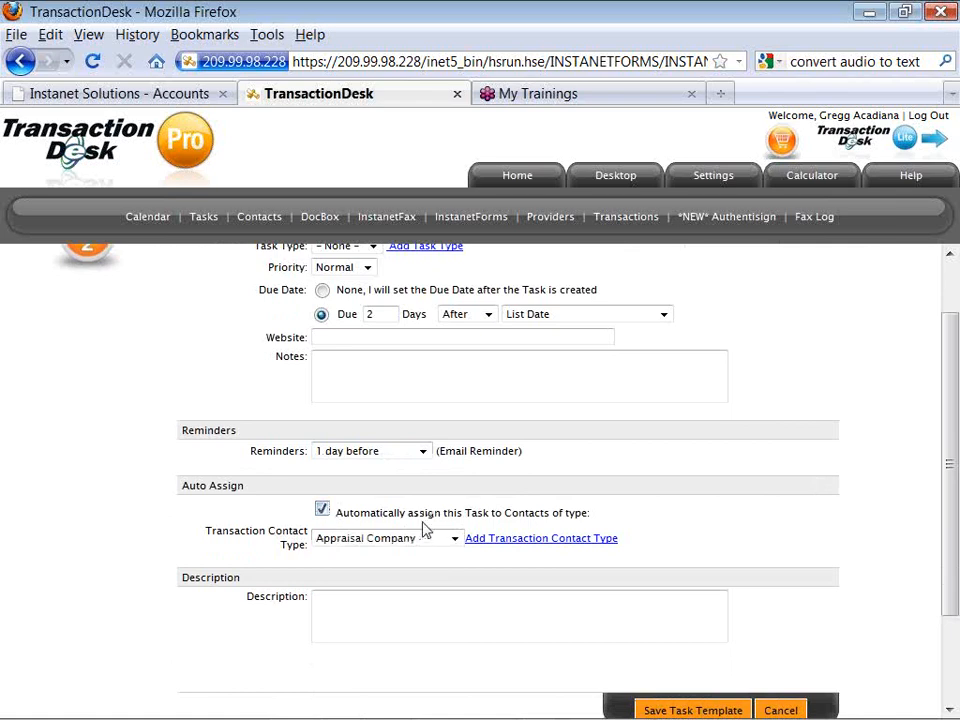
click(454, 539)
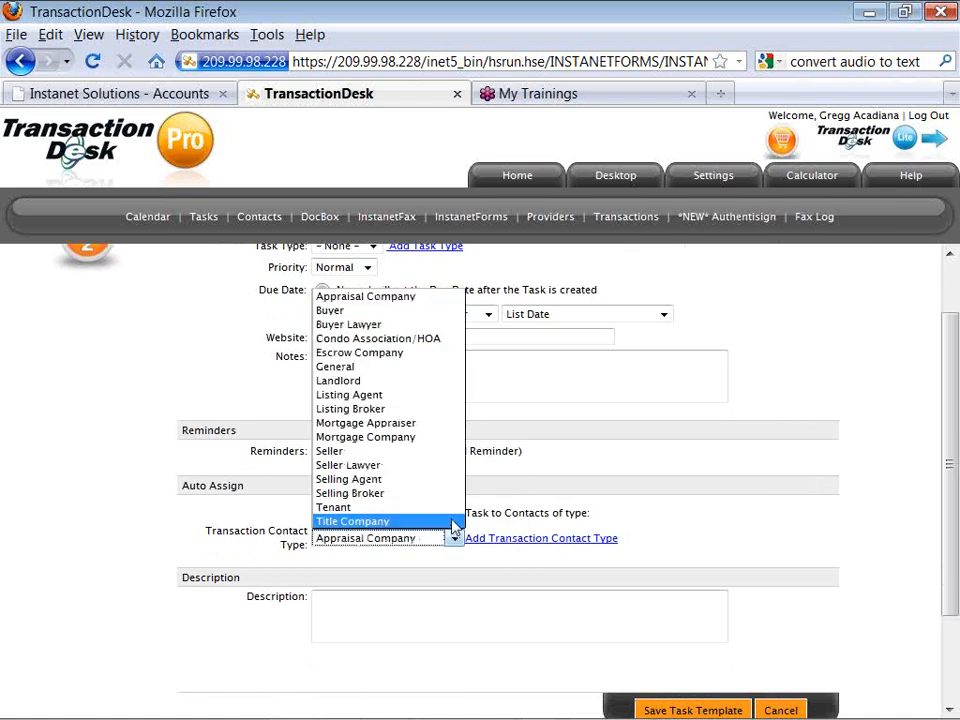
click(444, 396)
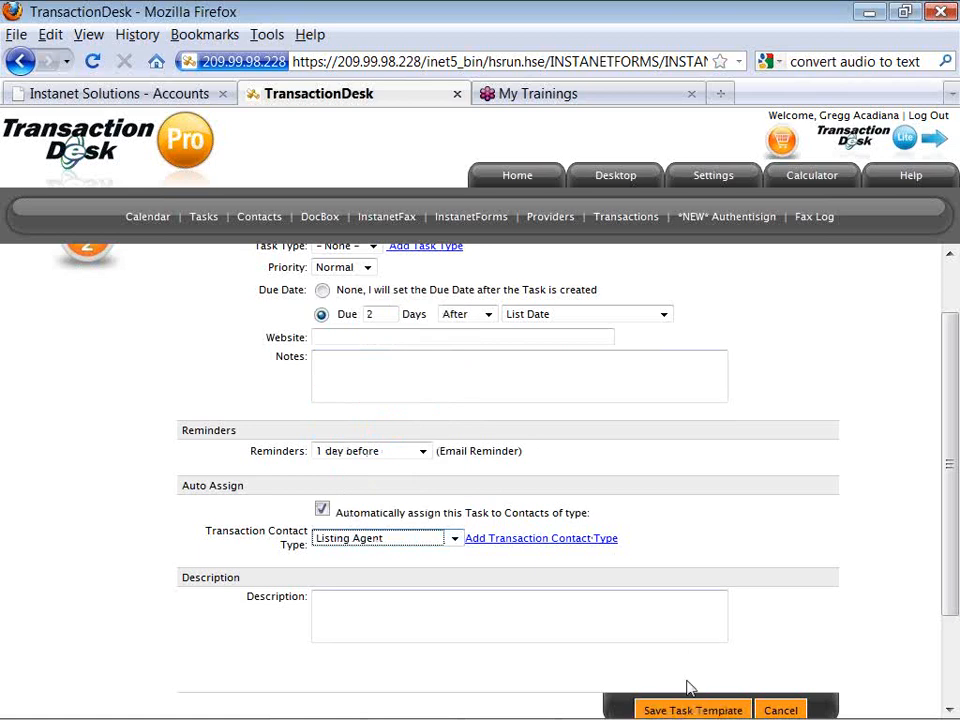
key(Down)
drag(949, 608, 949, 645)
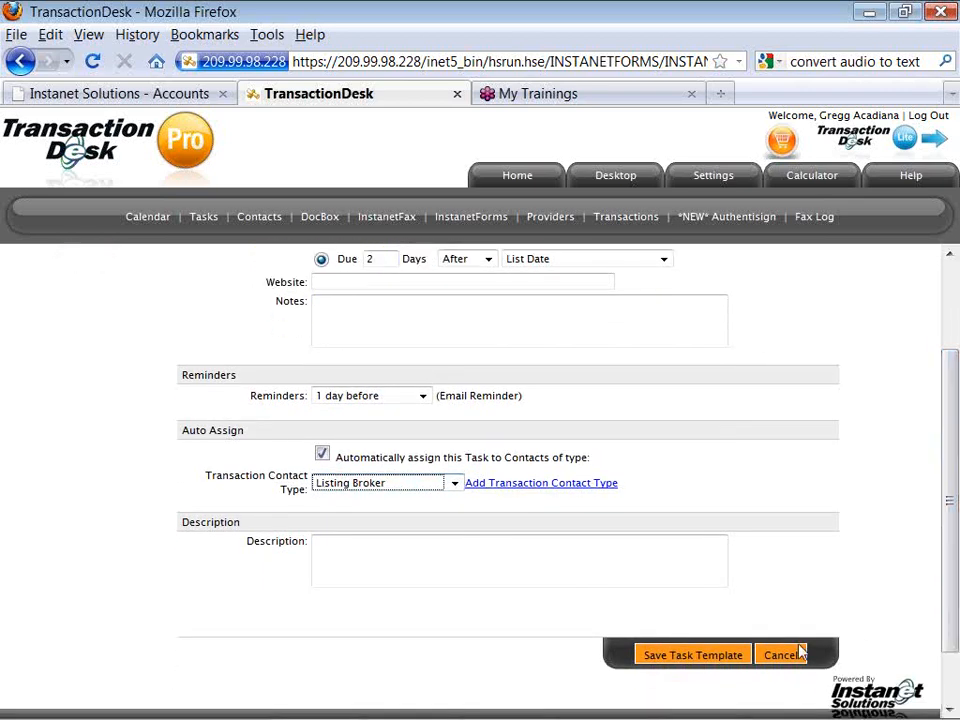
click(726, 662)
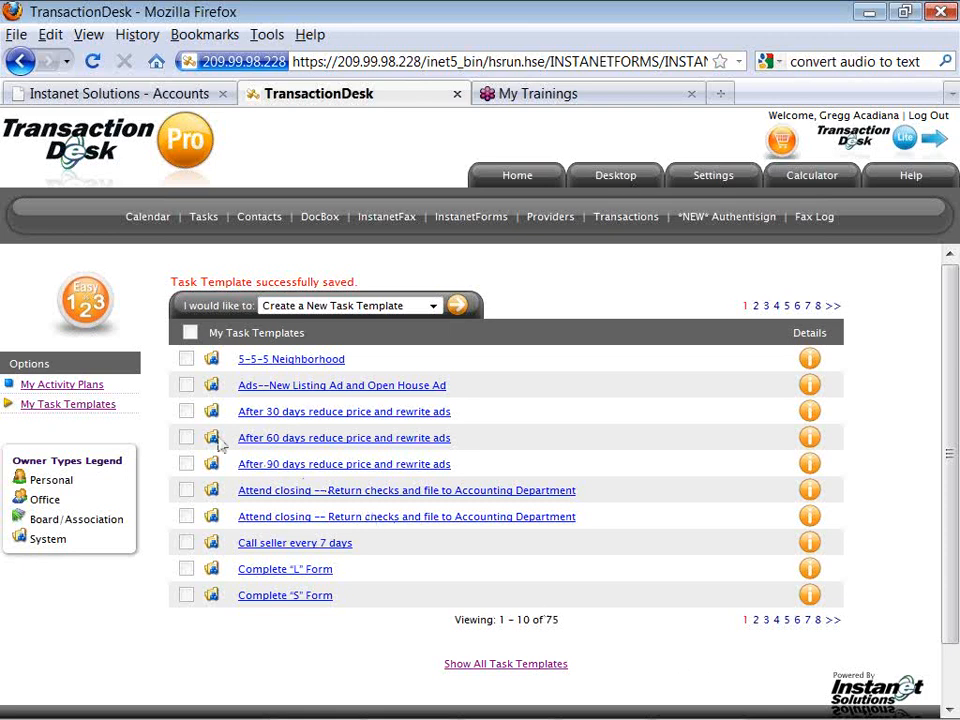
Switch to the My Activity Plans list of 25 plans.
click(100, 388)
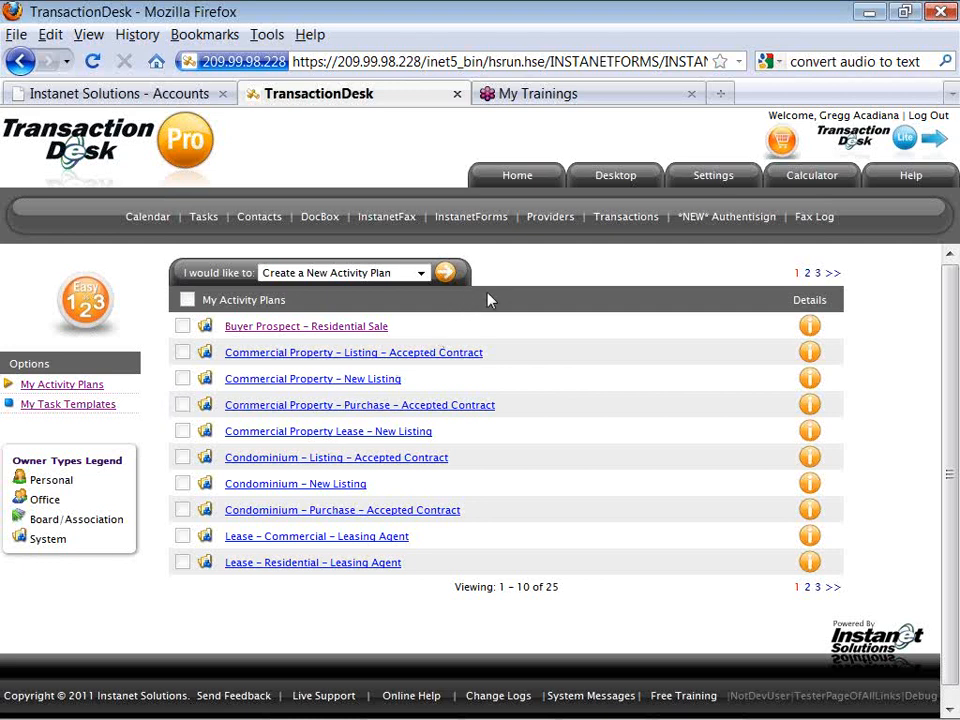
From Settings, open the seven Transaction Templates and select SFR -- Buyer Template.
click(714, 177)
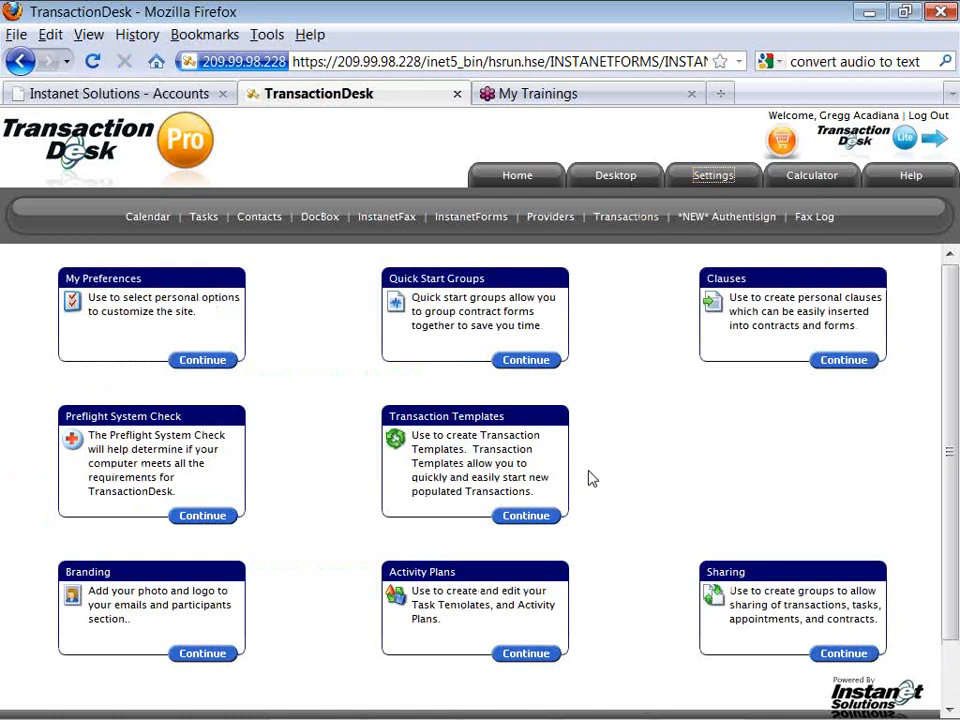
click(522, 516)
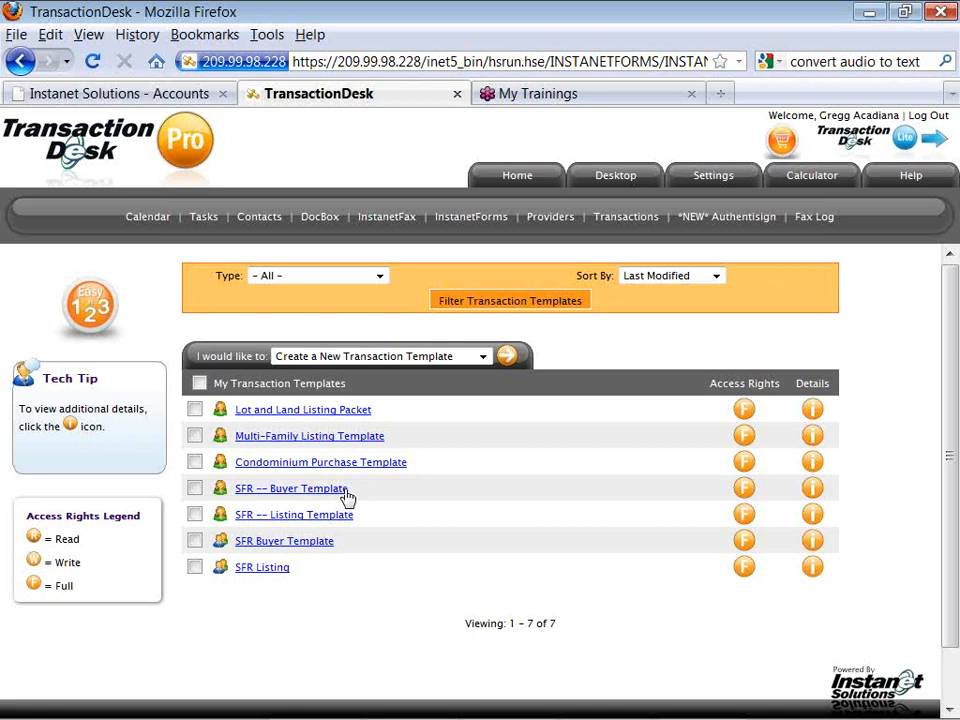
click(344, 492)
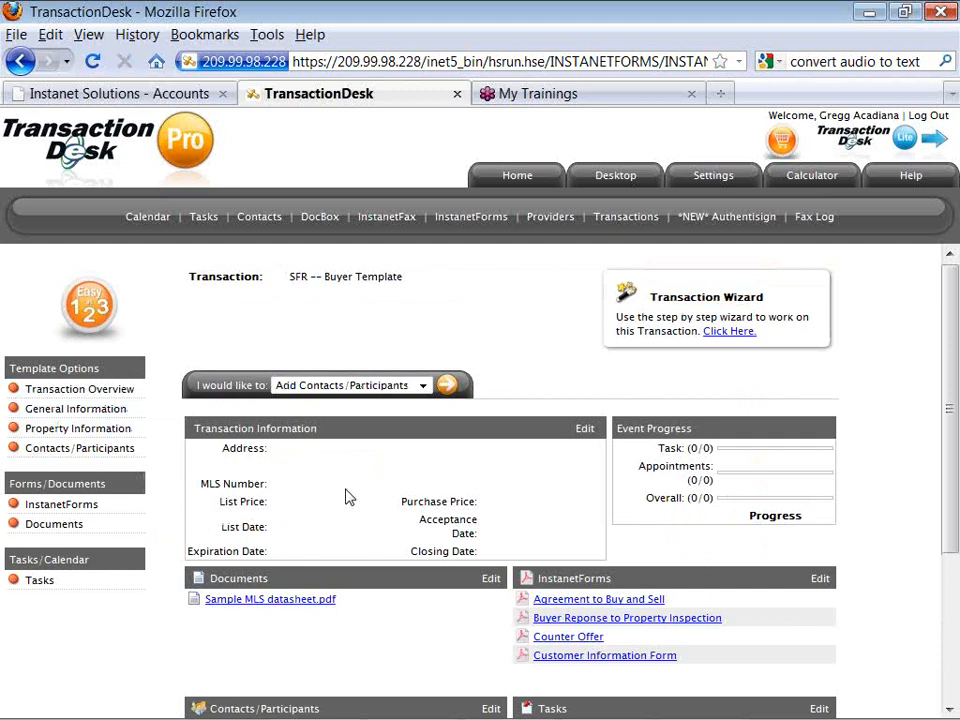
Open SFR -- Buyer Template and review its two documents, five forms and 8 tasks.
scroll(348, 497, down, 1)
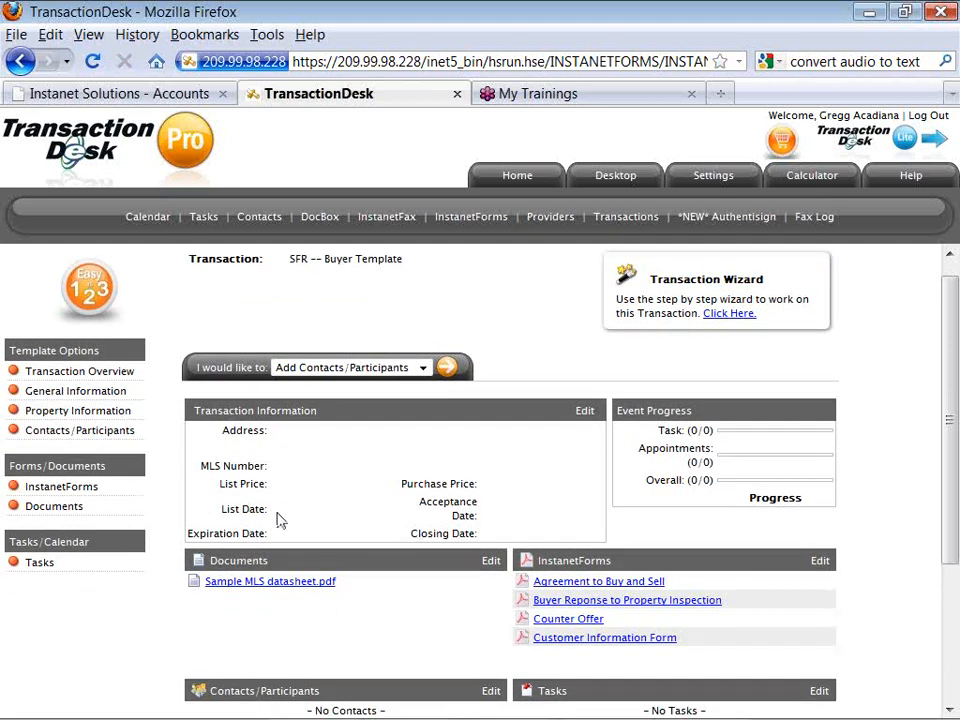
scroll(165, 592, down, 1)
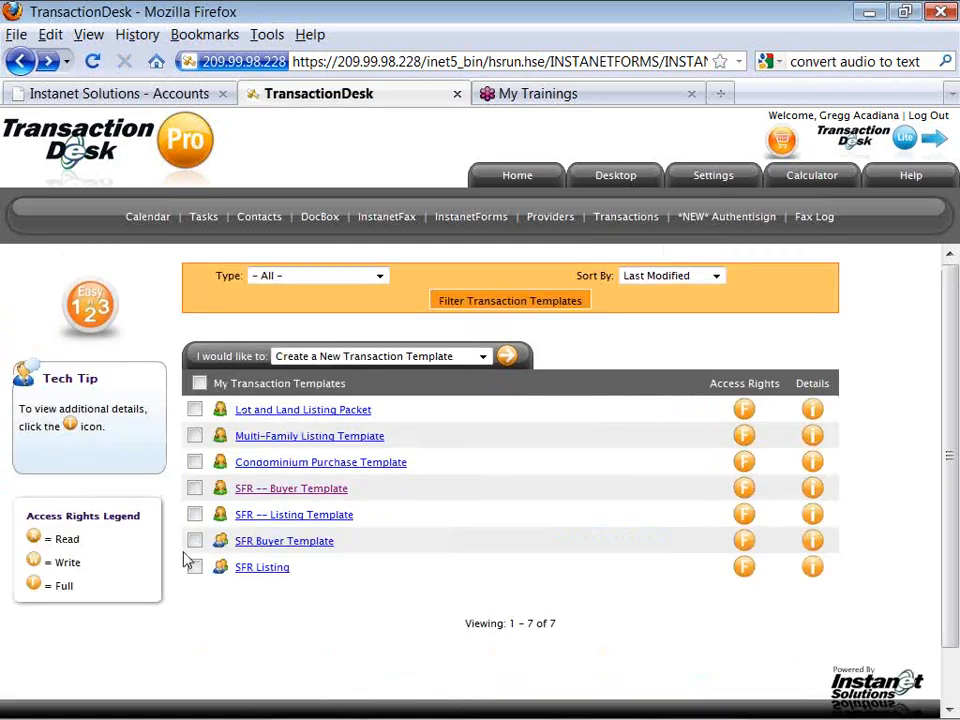
click(245, 545)
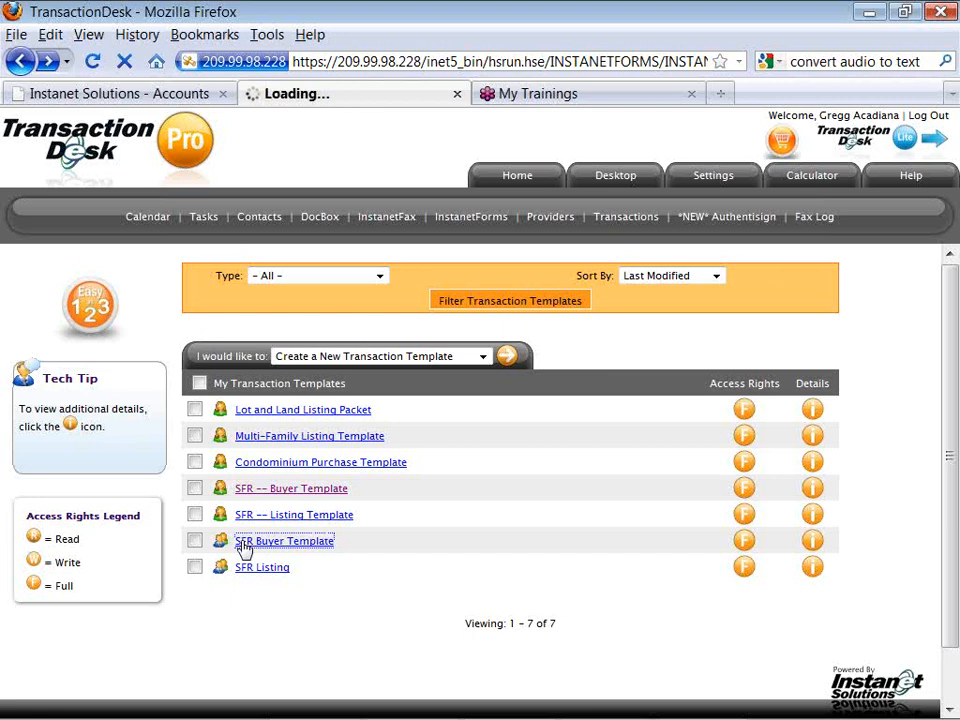
click(308, 544)
scroll(310, 550, down, 2)
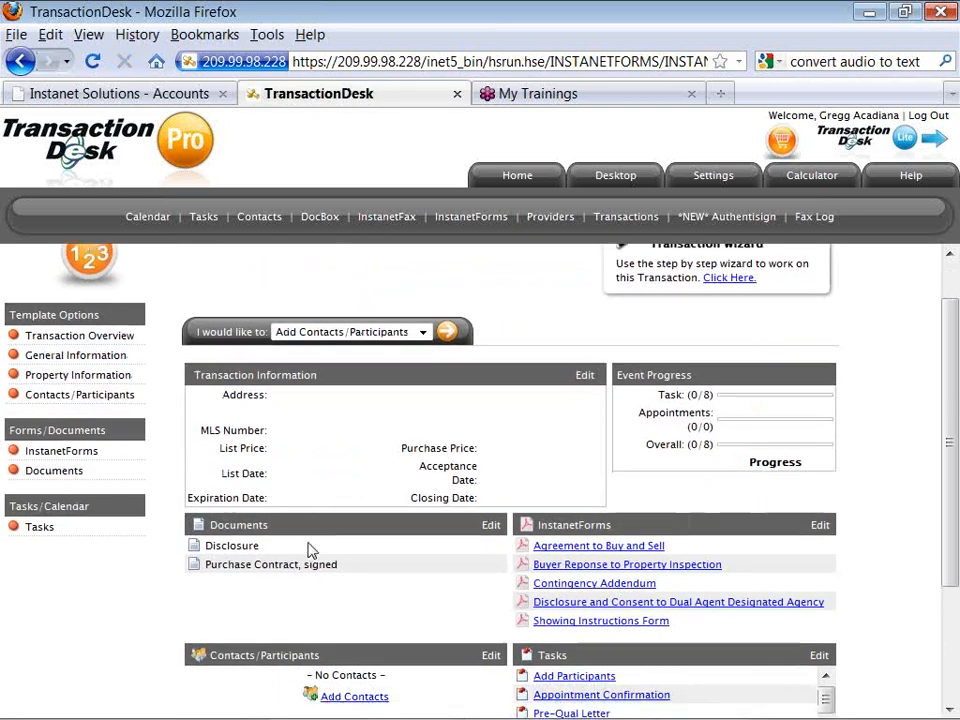
scroll(310, 550, down, 1)
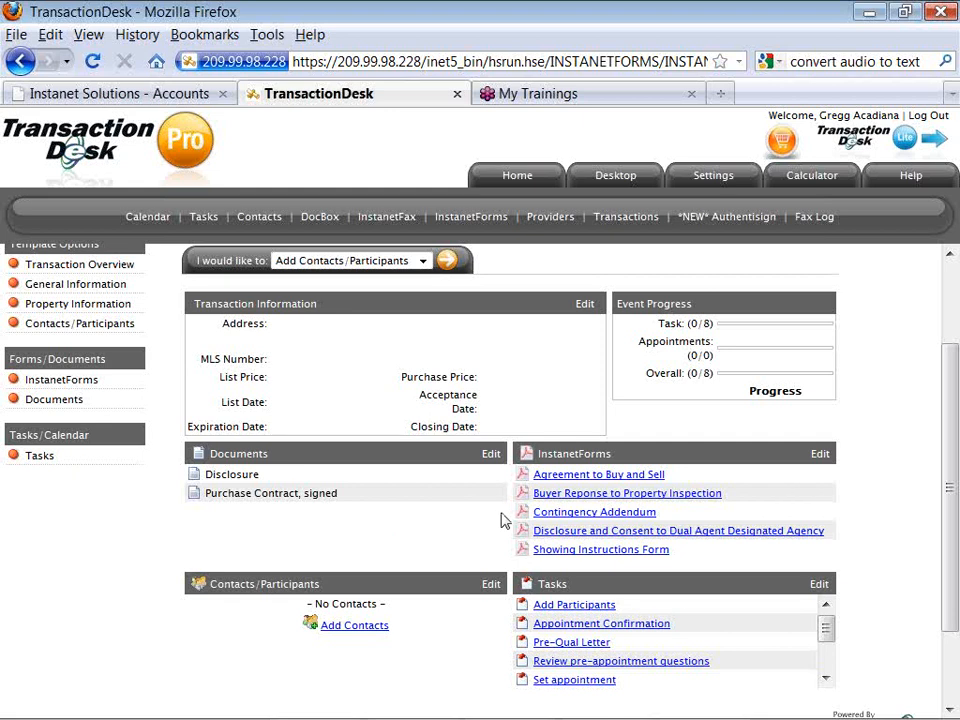
scroll(504, 520, down, 1)
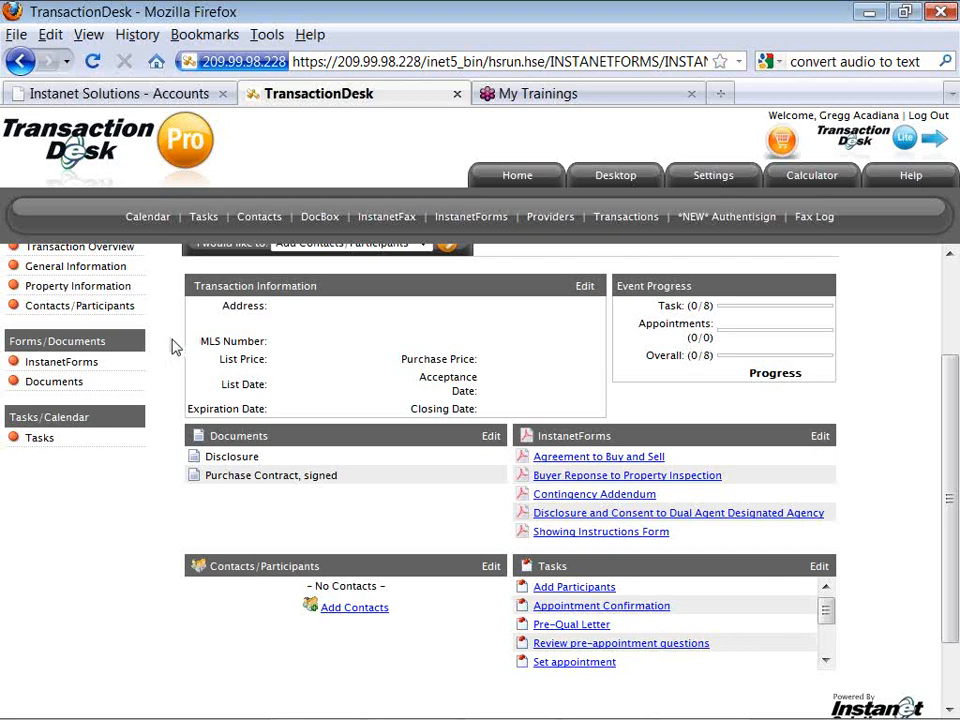
scroll(172, 346, up, 1)
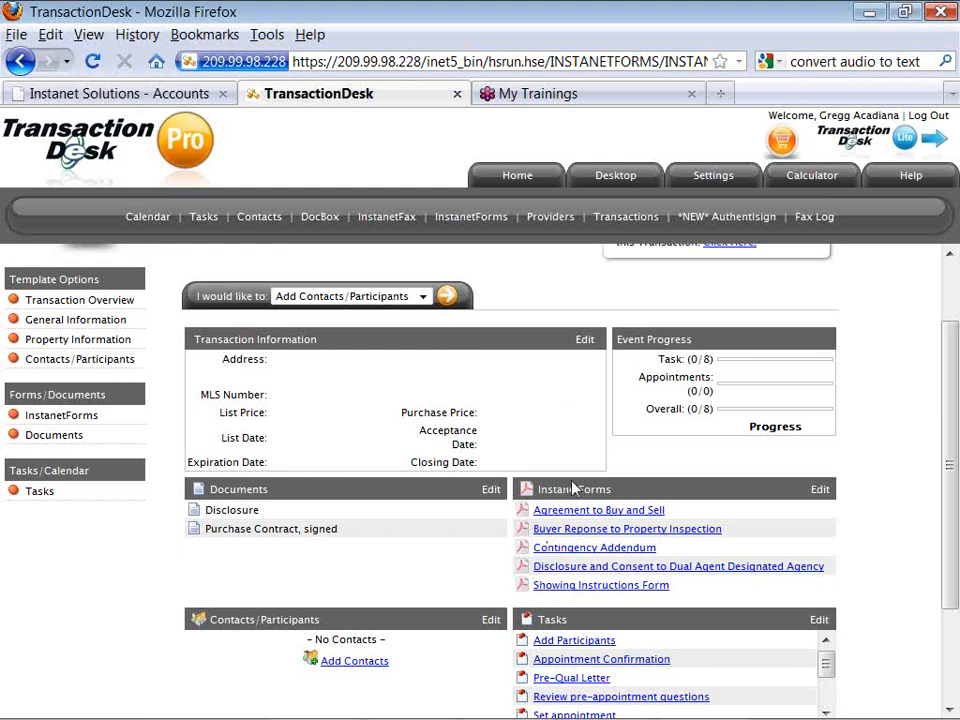
From Settings' Transaction Templates, start a new blank transaction template.
click(713, 182)
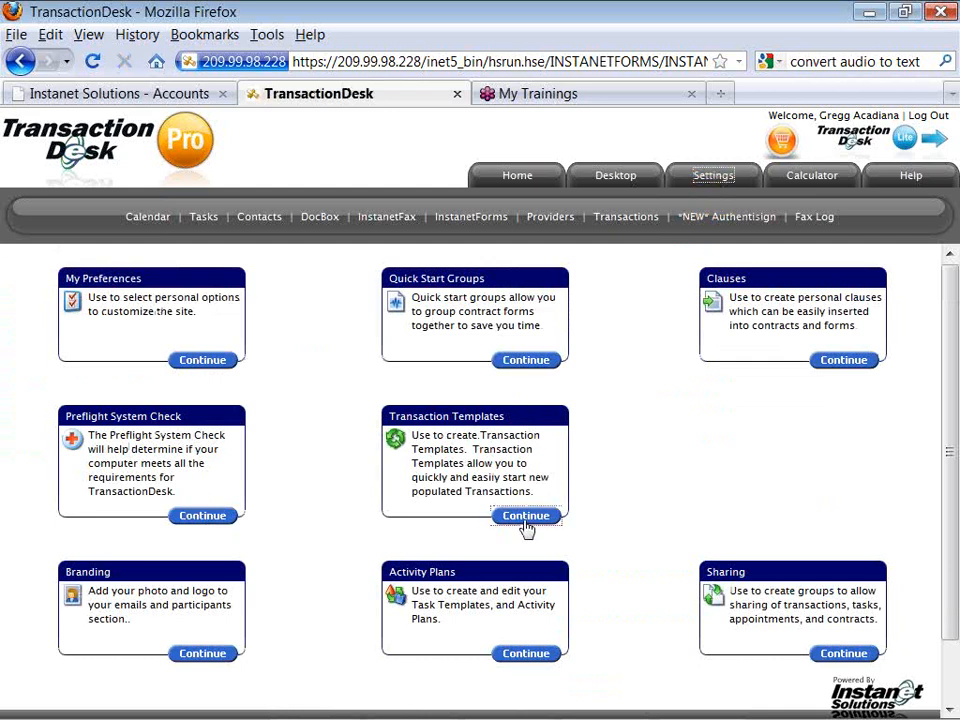
click(527, 524)
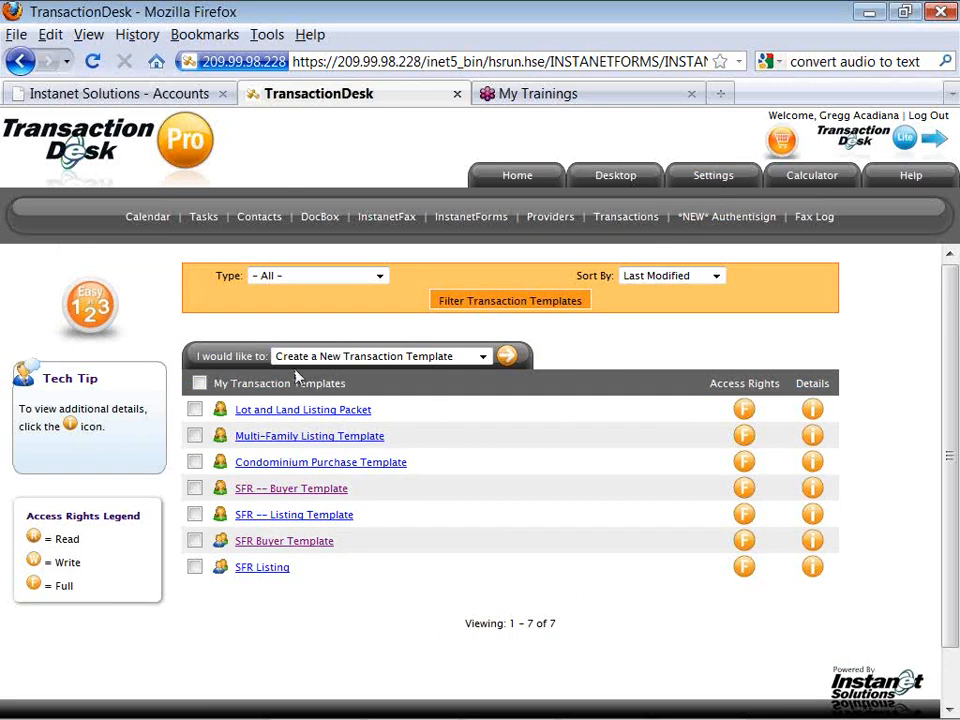
click(507, 364)
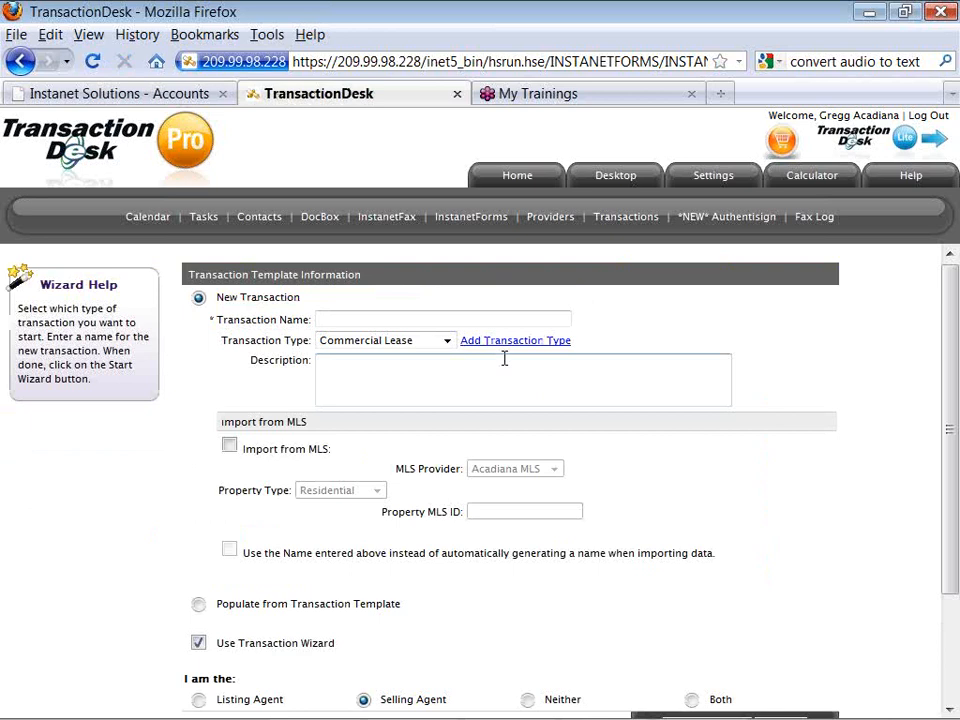
Name the transaction template 'Lessor -- Lease Template'.
click(447, 323)
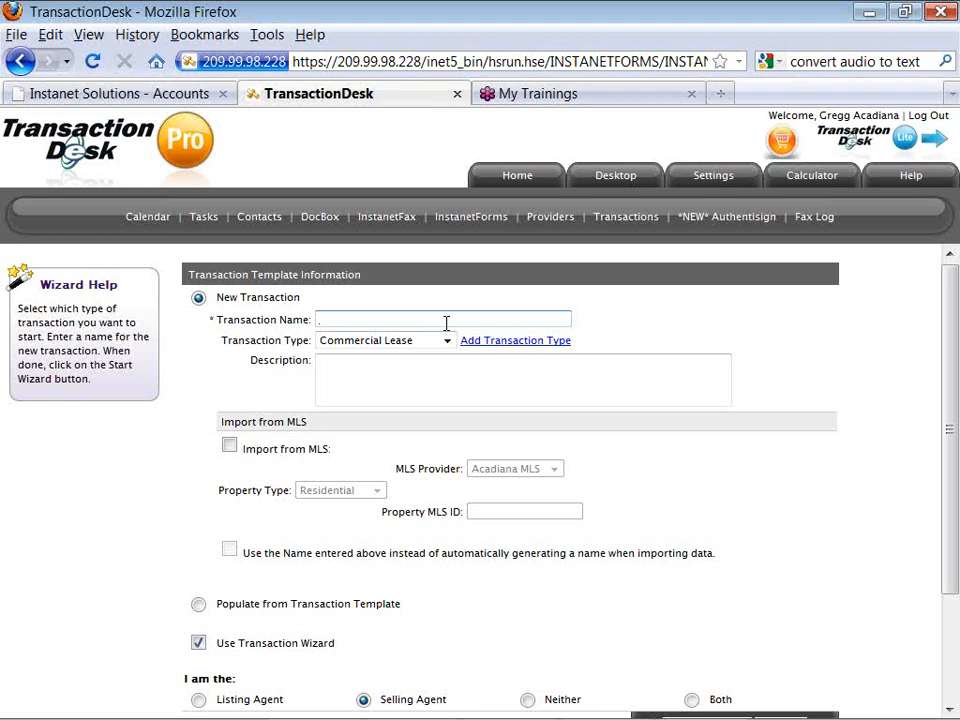
text(Lease TemplateLessor -)
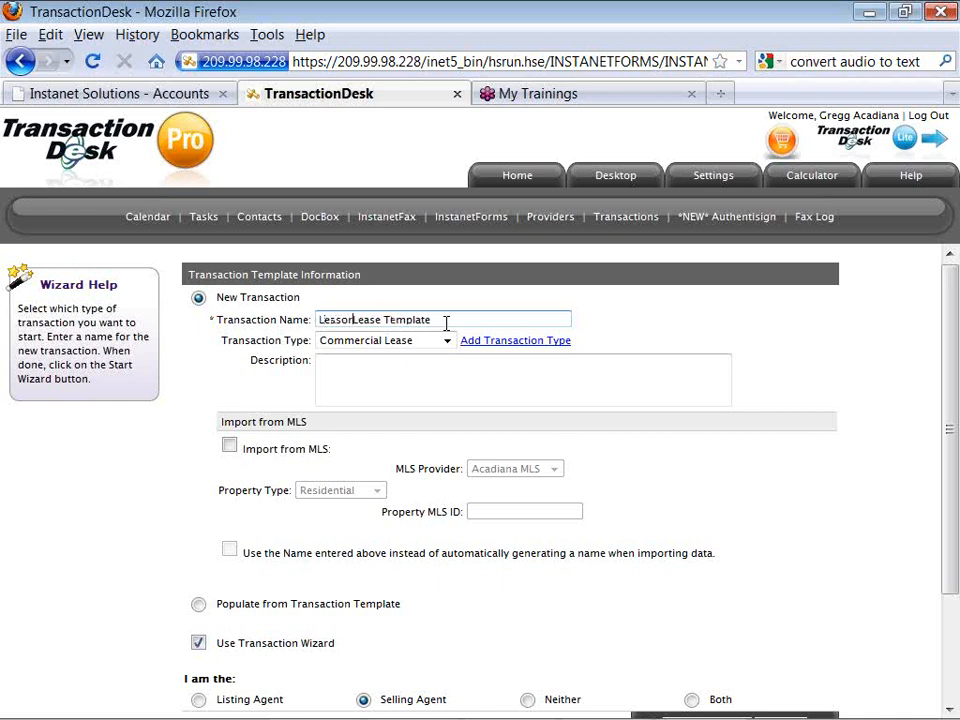
text(-)
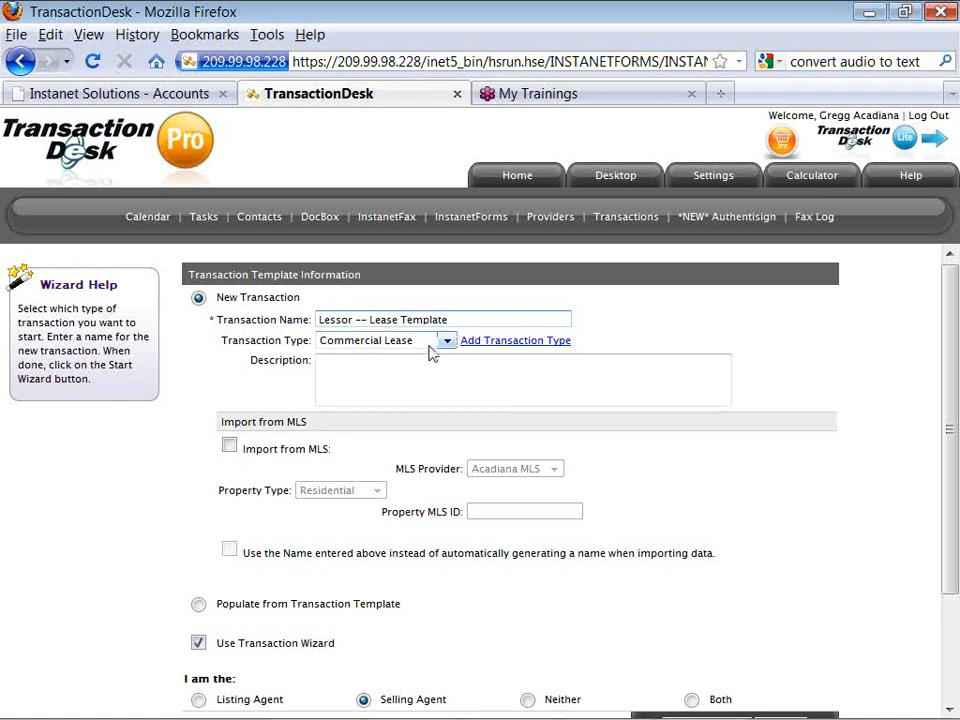
Set the transaction type to Residential Lease and the agent role to Neither.
click(447, 342)
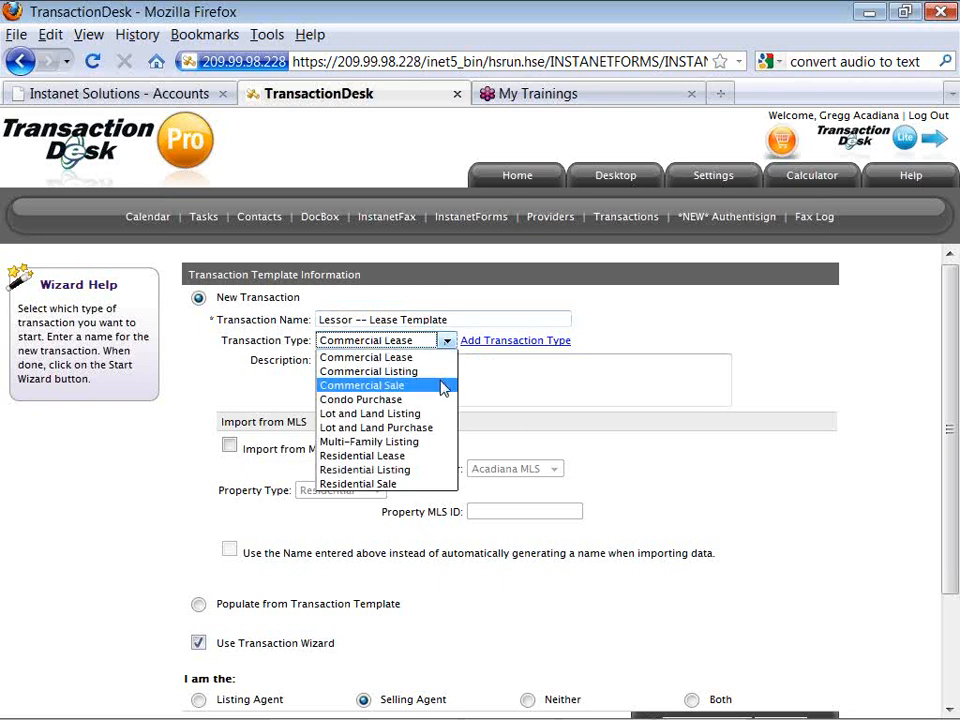
click(439, 457)
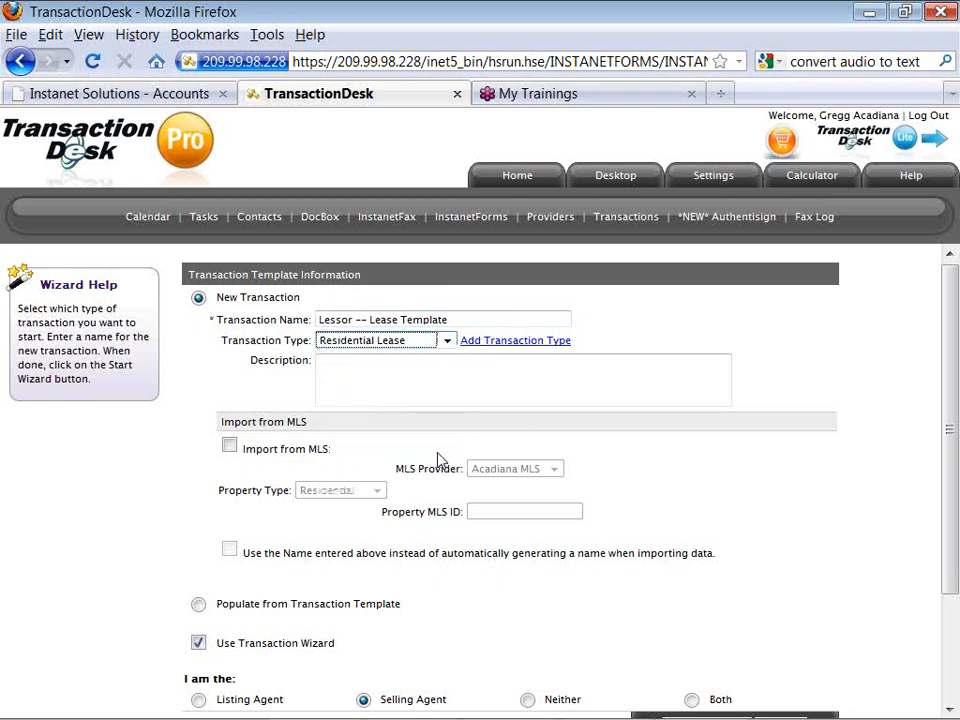
click(187, 476)
scroll(187, 476, down, 1)
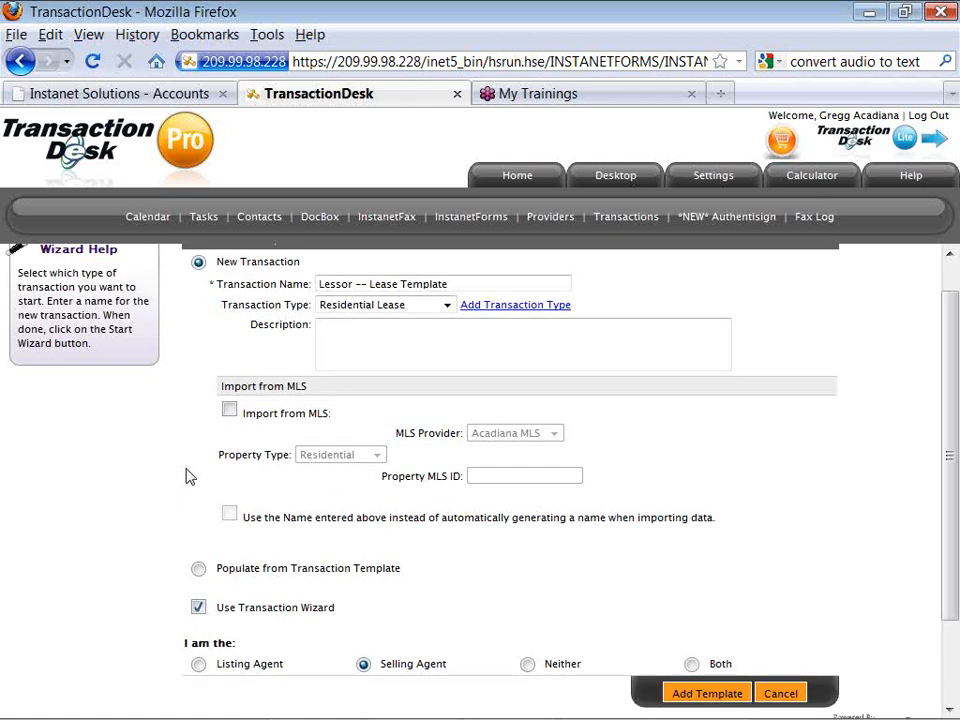
scroll(186, 477, down, 1)
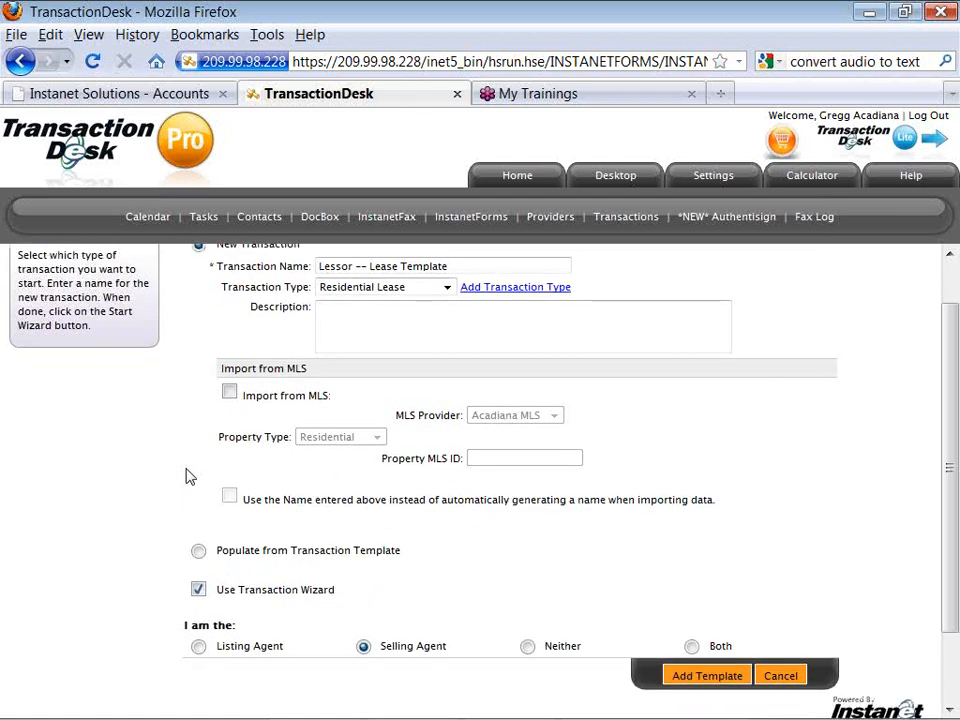
scroll(186, 477, down, 2)
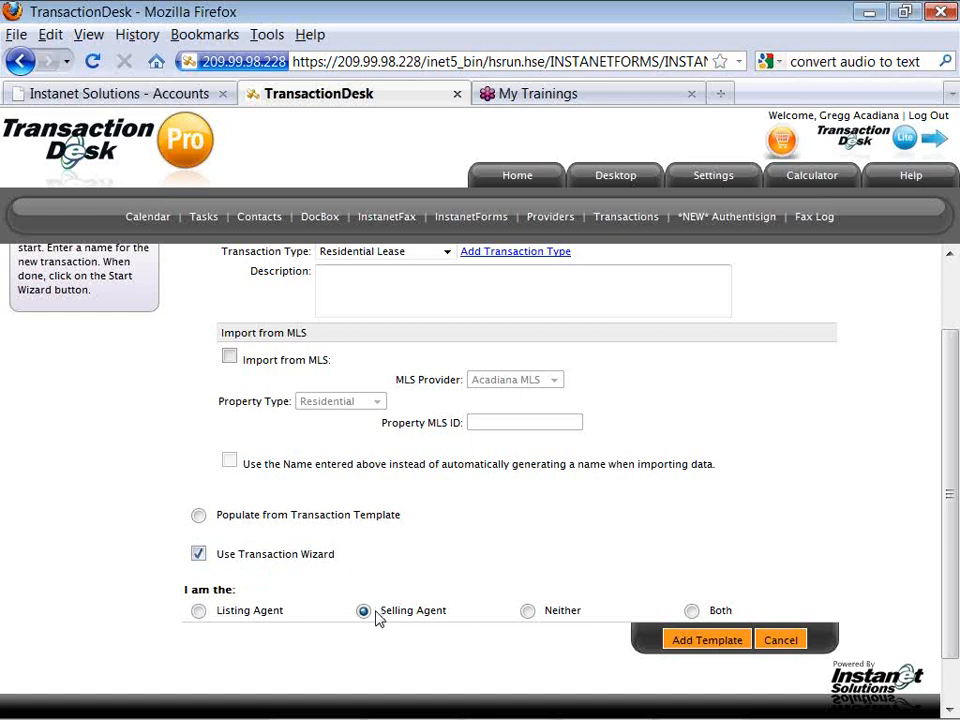
click(528, 612)
click(678, 643)
Save the Lessor -- Lease Template and continue past Step 2 Property Information.
click(677, 643)
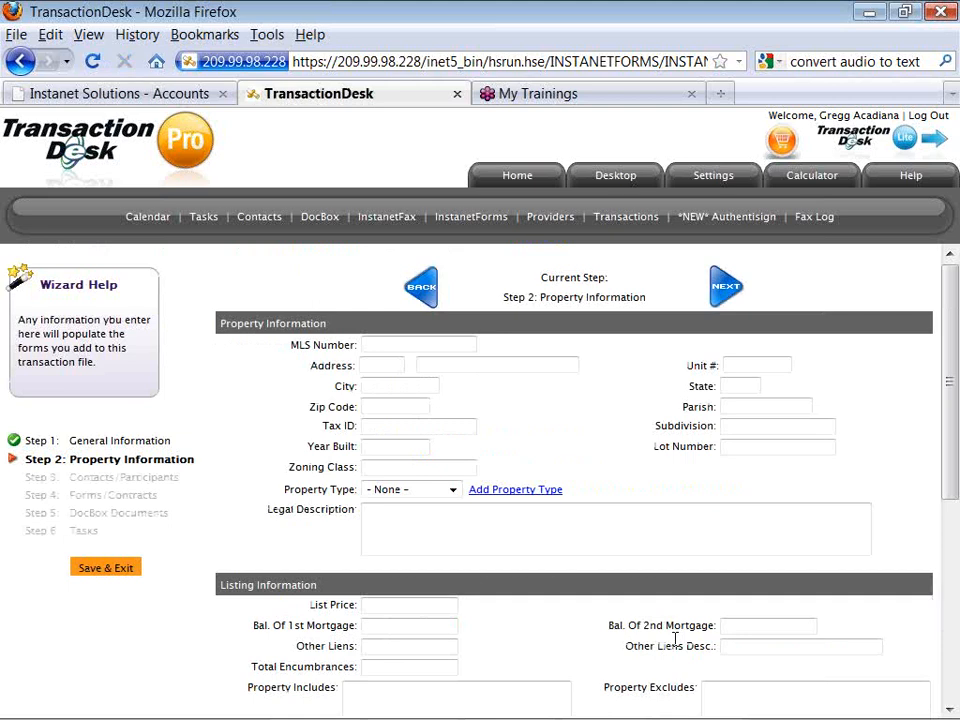
scroll(675, 638, down, 1)
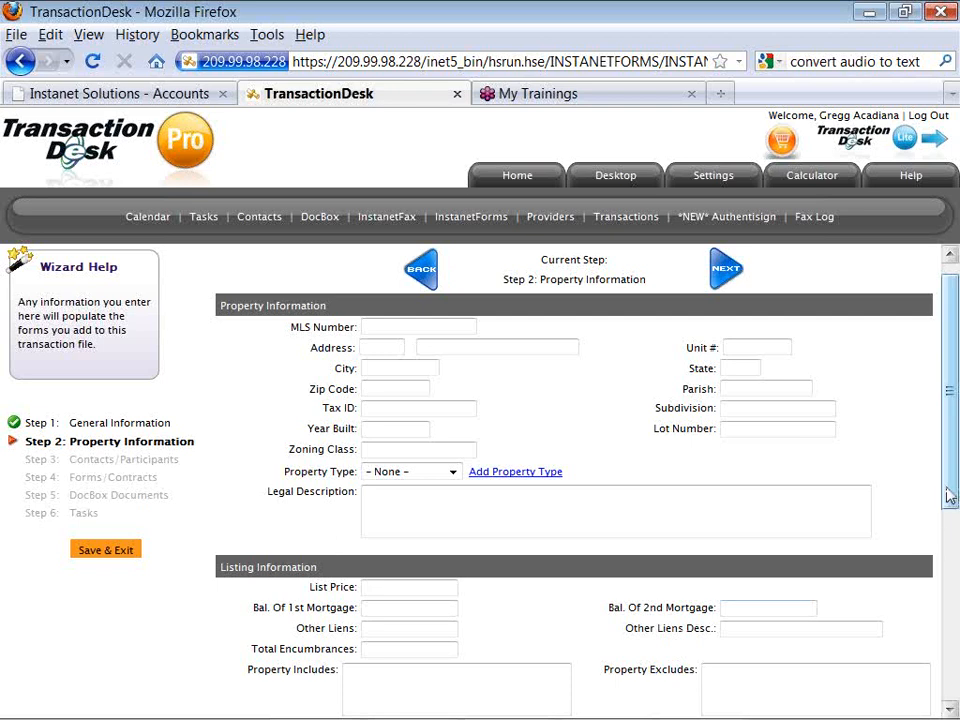
click(726, 272)
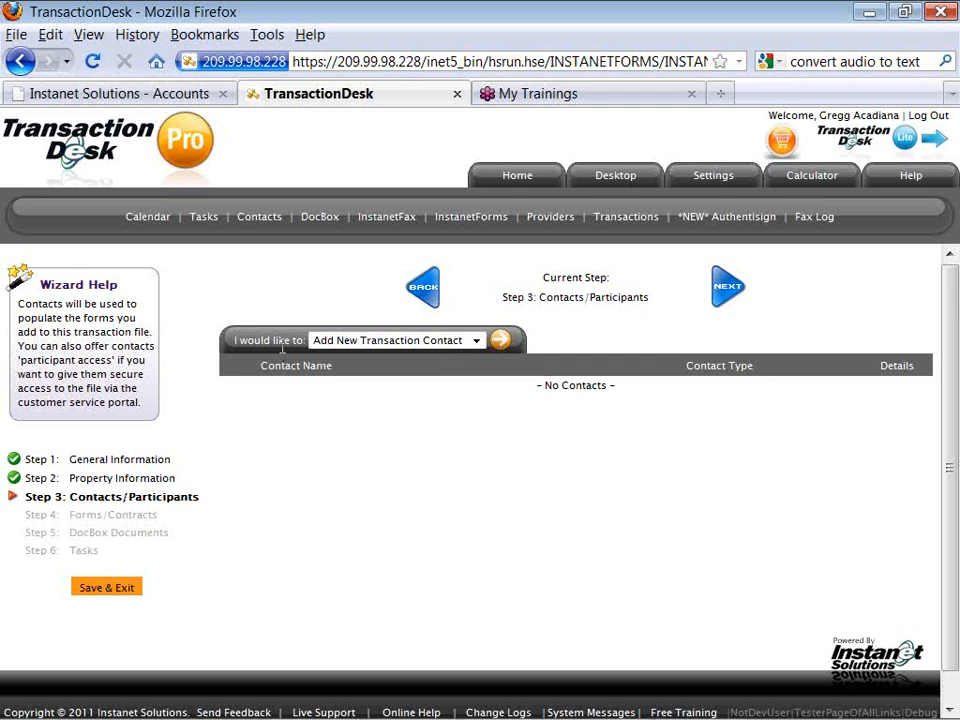
Add a new transaction contact of type Tenant and continue.
click(498, 341)
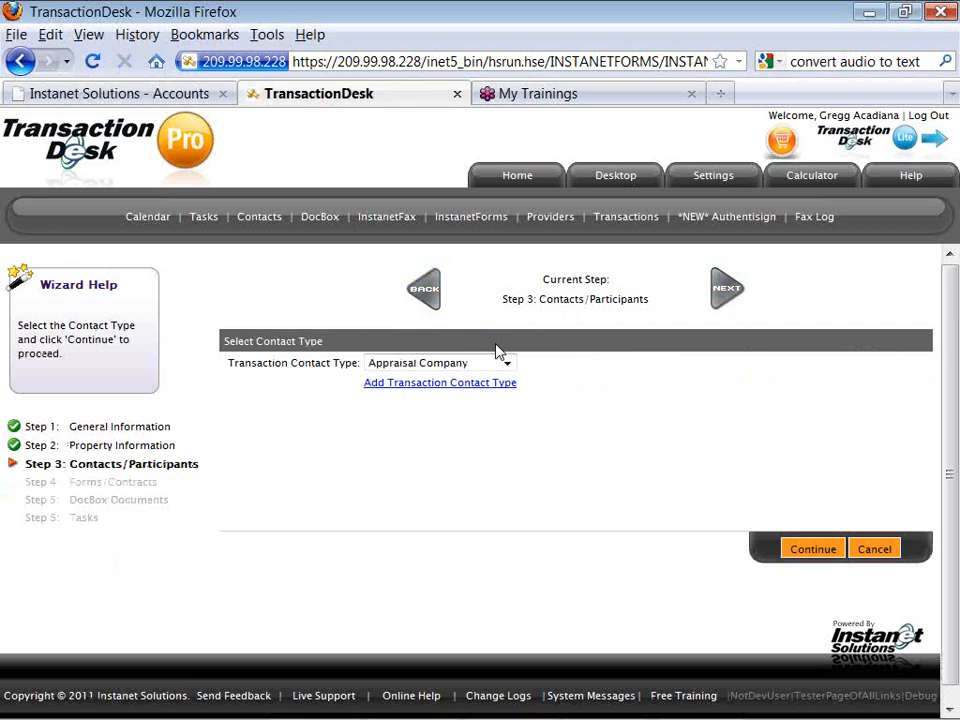
click(508, 366)
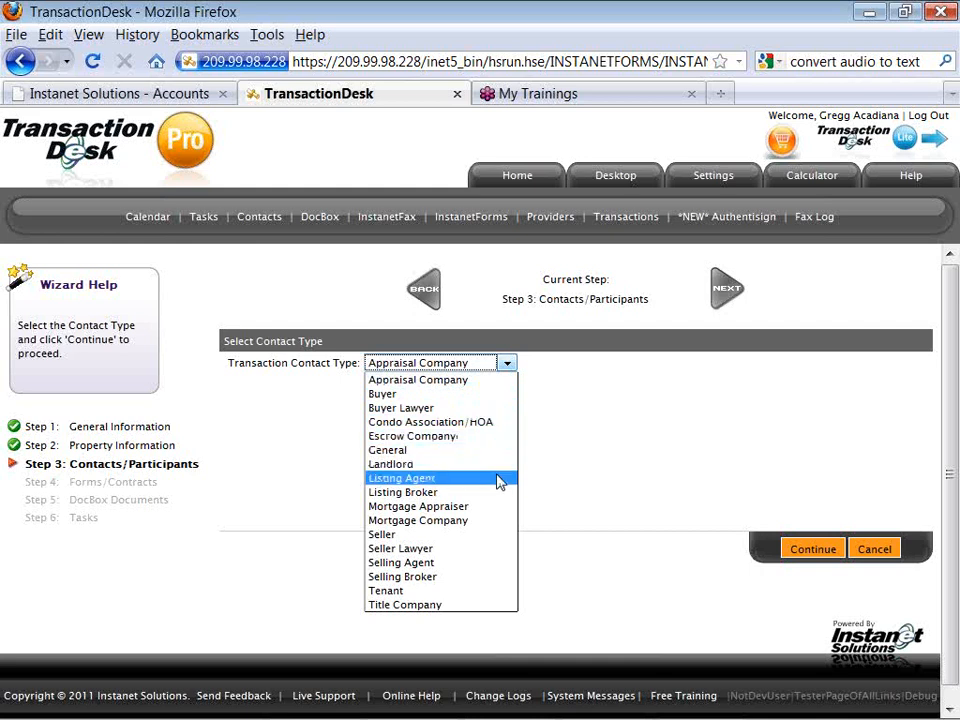
click(499, 597)
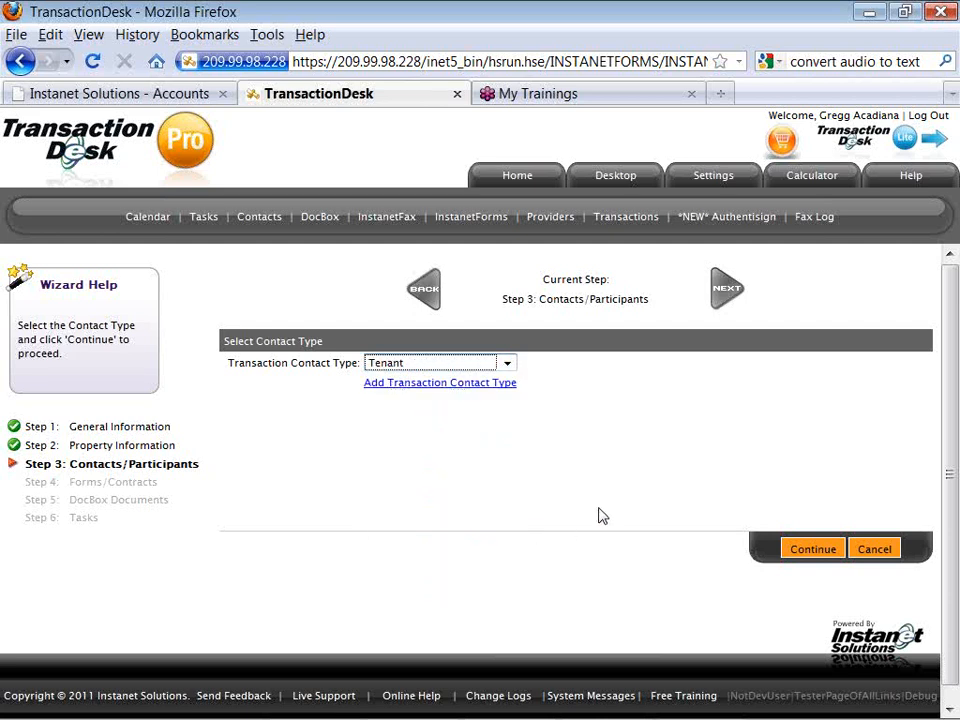
click(803, 552)
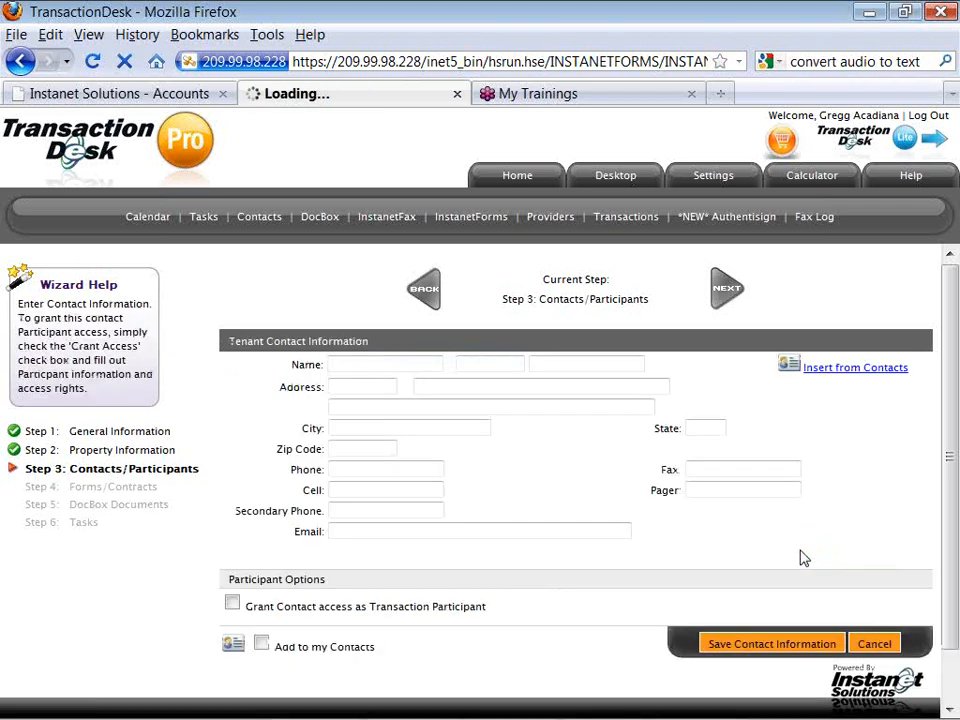
Save the Tenant contact with placeholder name 'Place Holder'.
click(425, 366)
text(Place)
key(Tab)
key(Tab)
text(Holder)
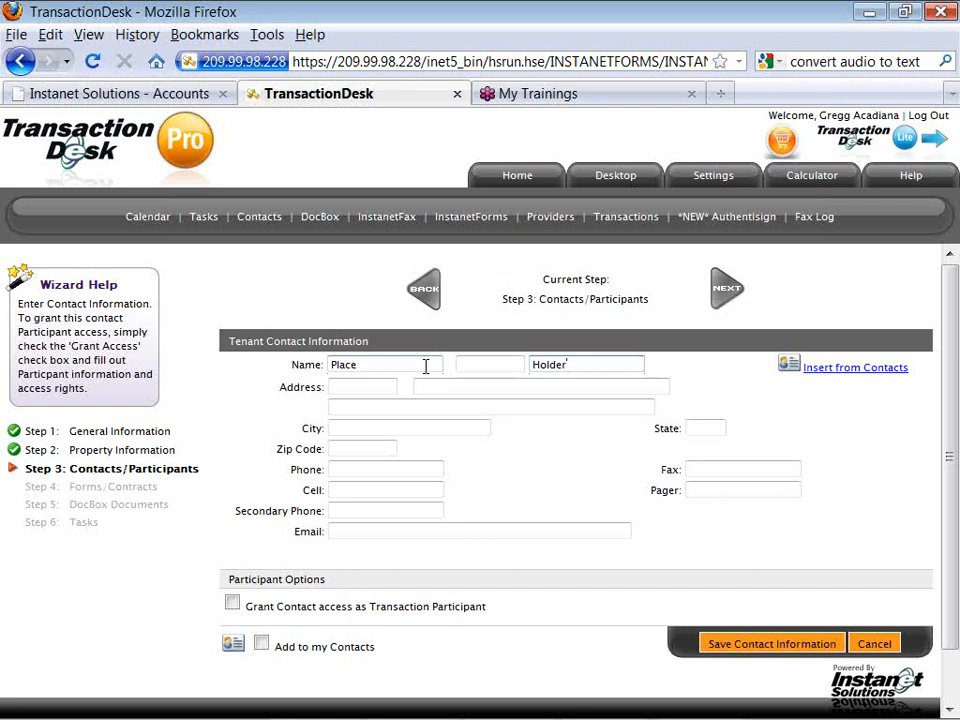
click(720, 643)
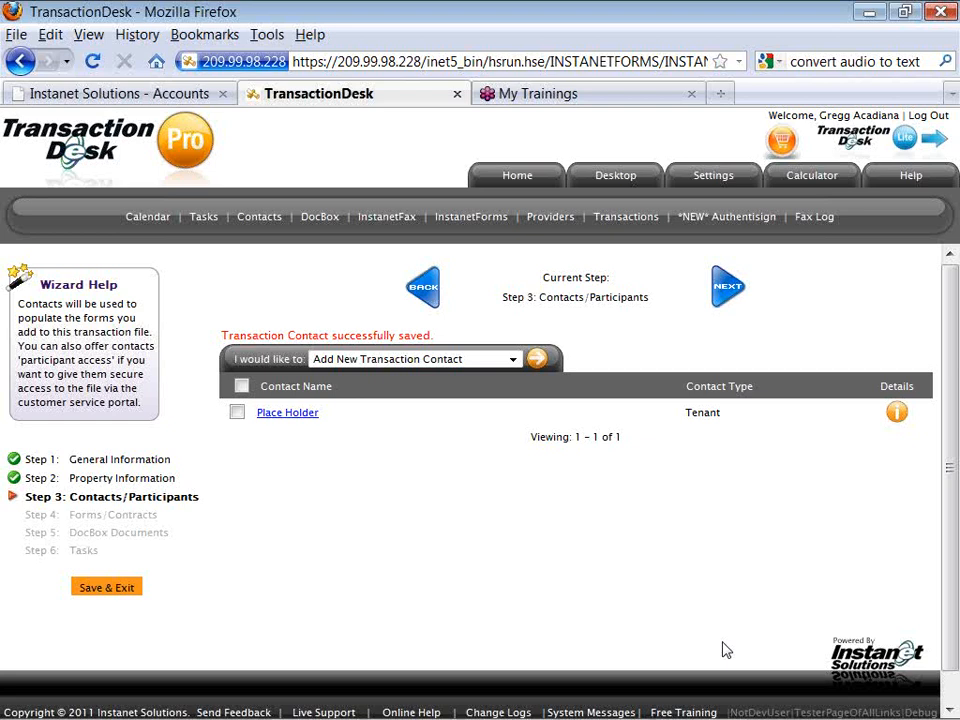
Advance the lease wizard to Step 4 Forms/Contracts and begin adding new forms.
click(723, 306)
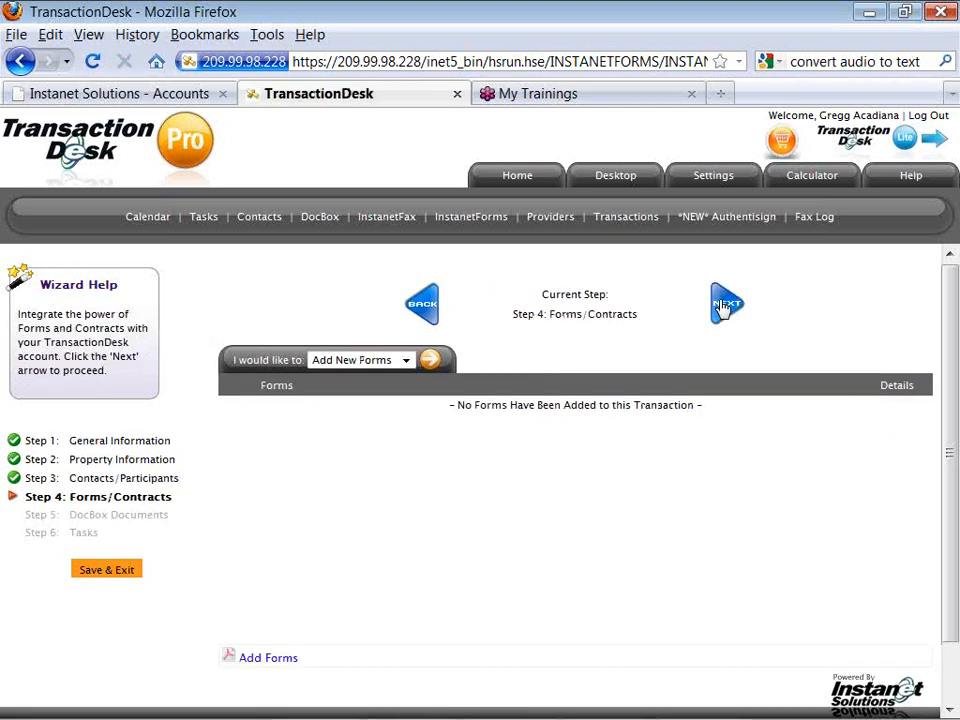
click(430, 362)
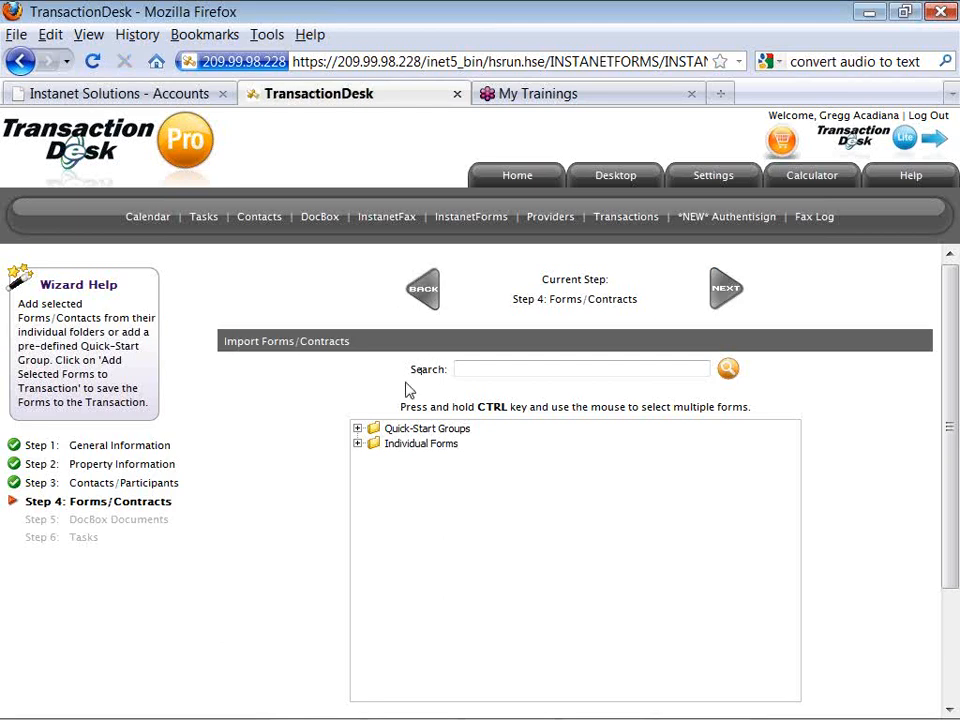
Pick the Lead Based Paint group and Customer Information Form, then expand Purchase Forms.
click(358, 428)
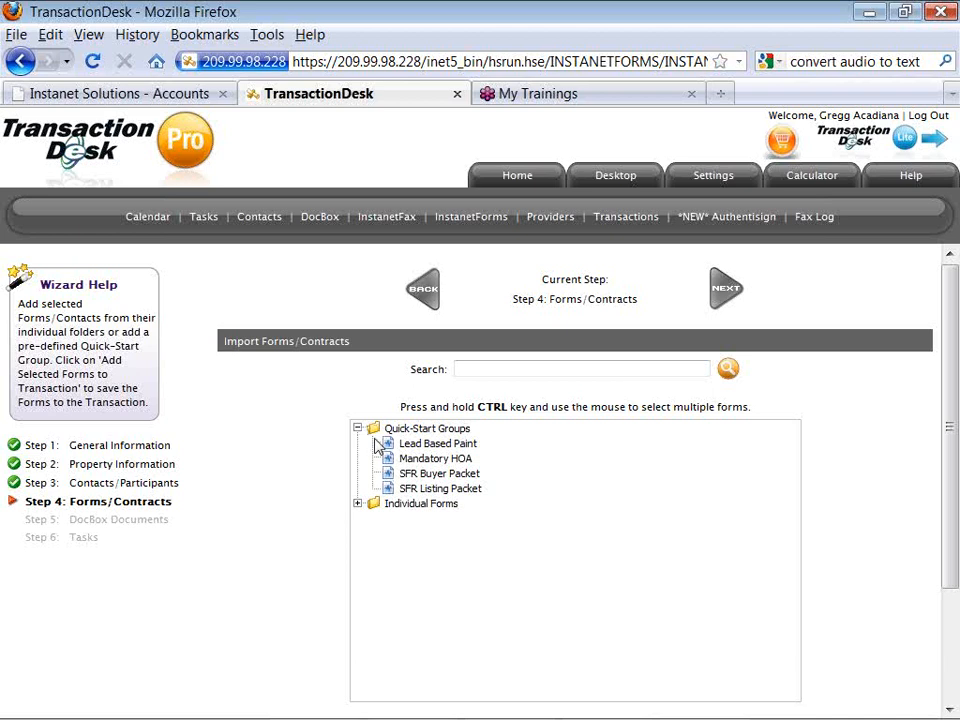
click(408, 448)
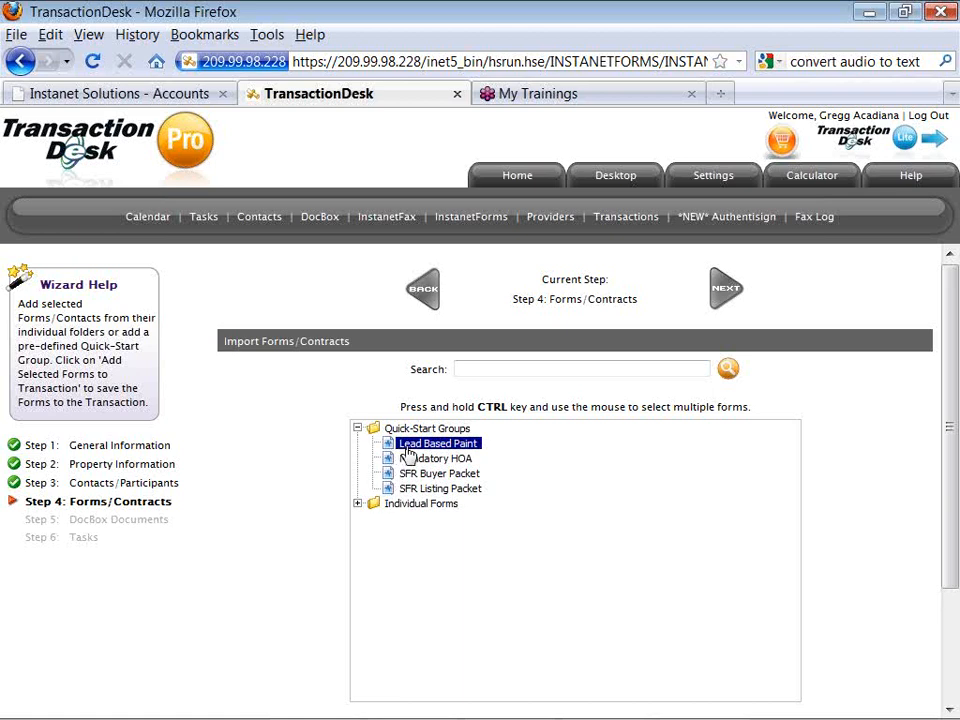
click(358, 504)
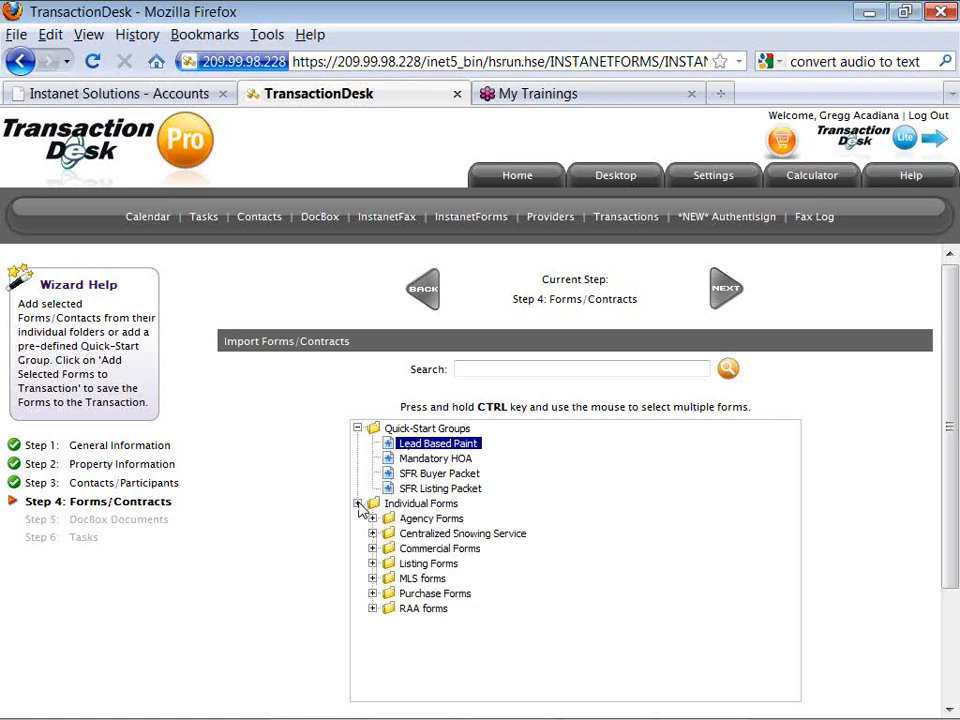
click(373, 520)
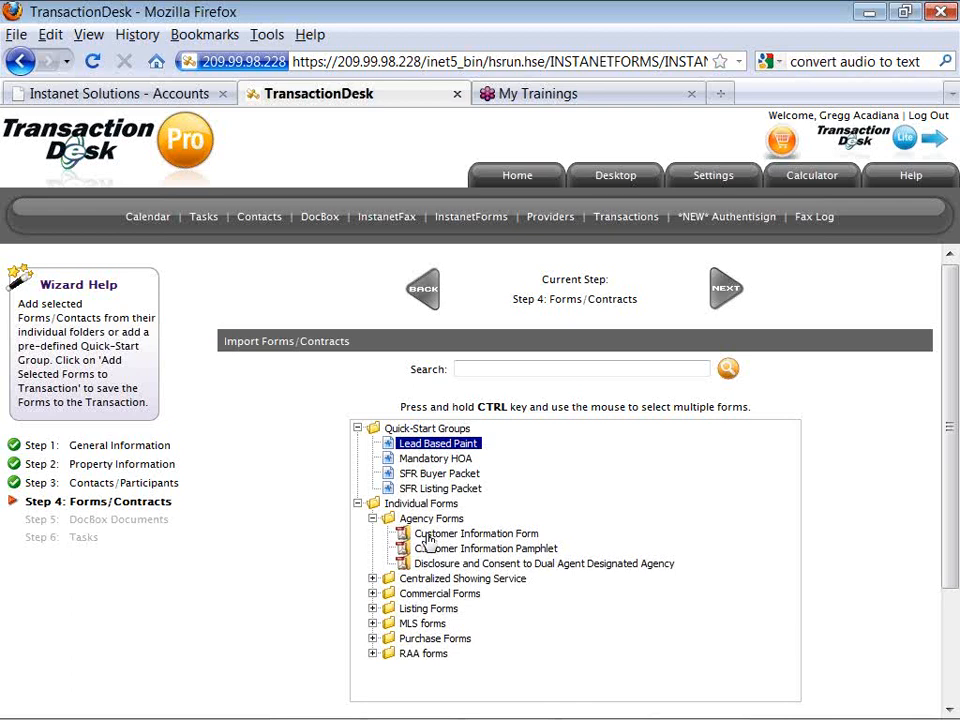
ctrl+click(428, 536)
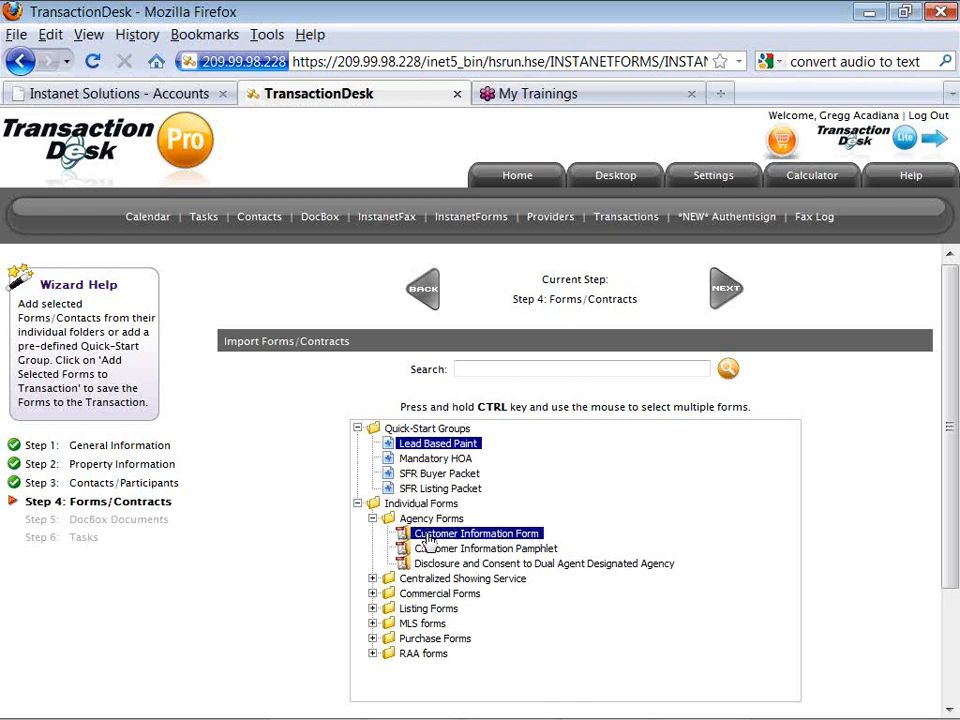
click(373, 638)
Add Agreement to Buy and Sell and Condominium Addendum to the form selection.
scroll(373, 640, down, 1)
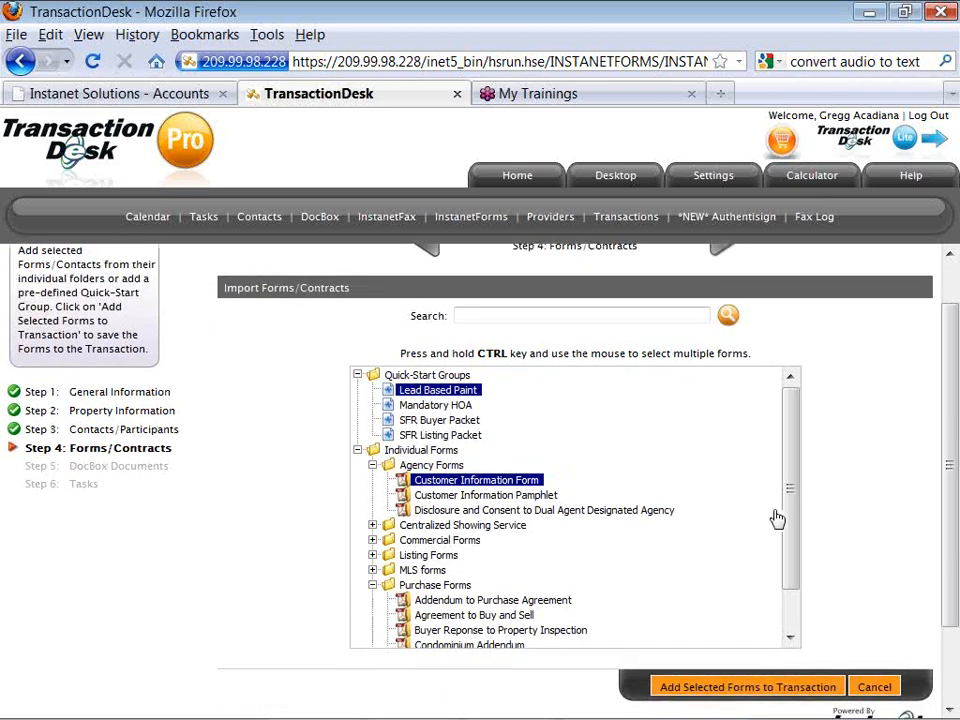
drag(789, 497, 789, 556)
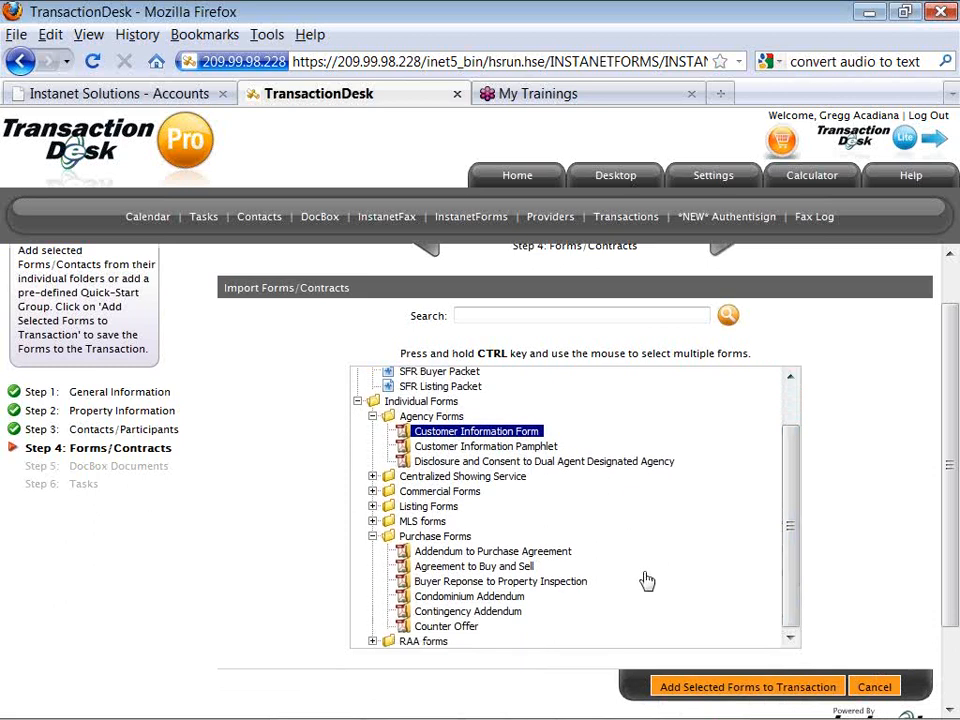
ctrl+click(479, 568)
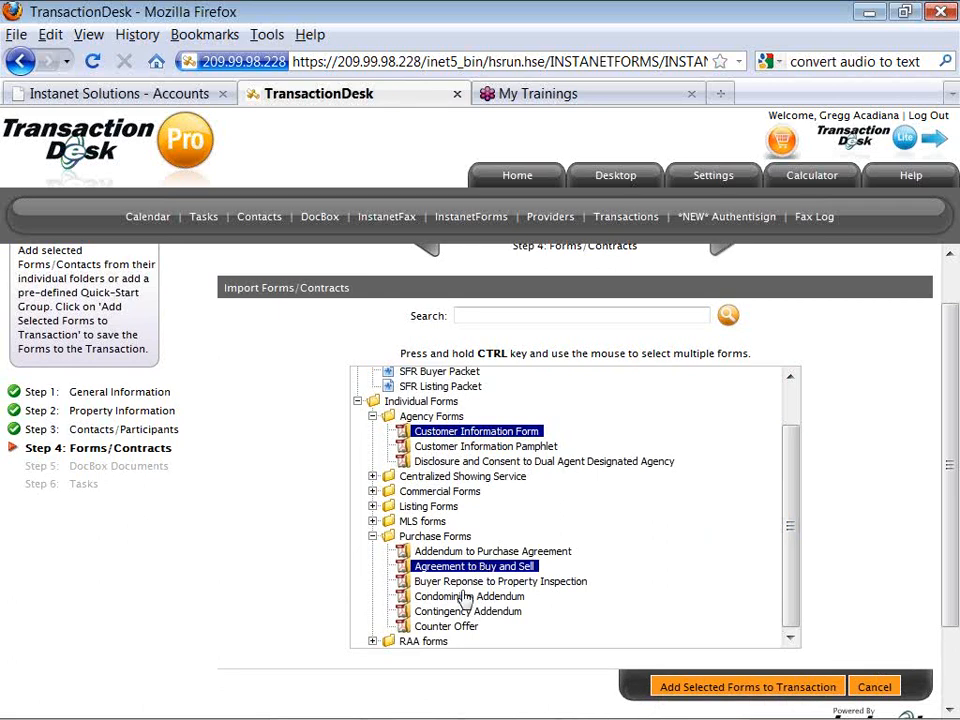
ctrl+click(465, 598)
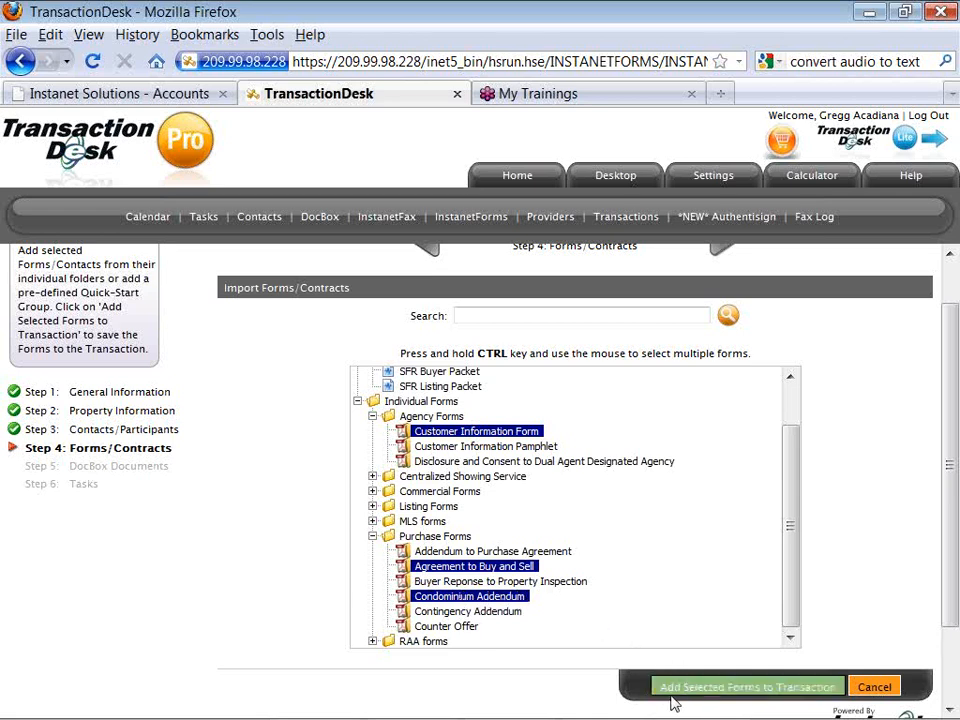
Add the chosen forms to the transaction, then advance to Step 5 DocBox Documents.
click(699, 688)
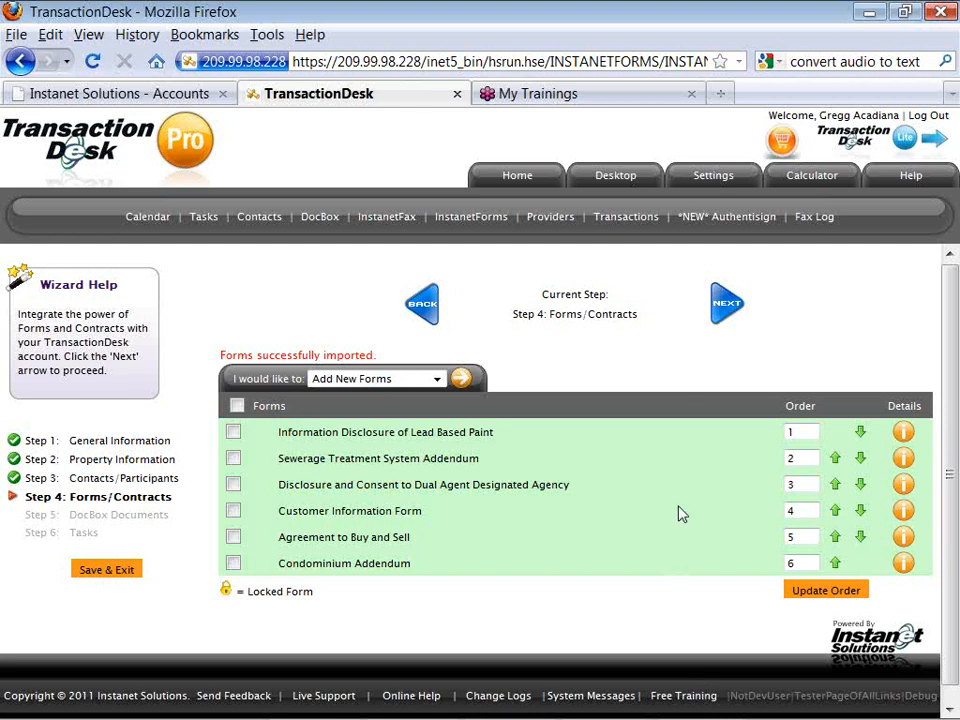
click(721, 327)
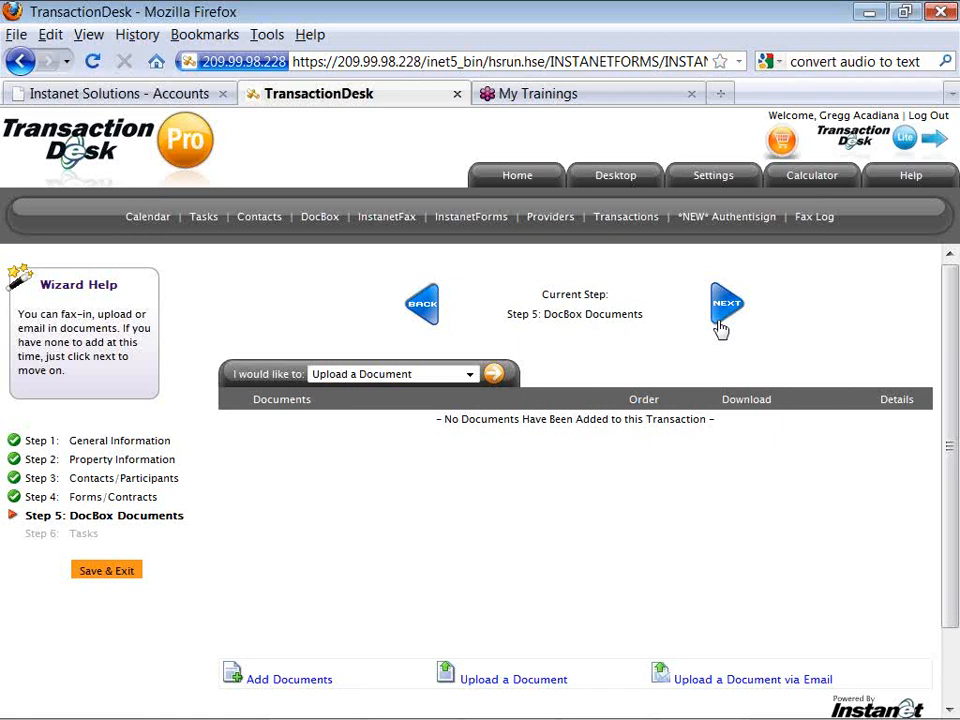
Start a document upload and bring up the file chooser under Select Document(s).
click(476, 683)
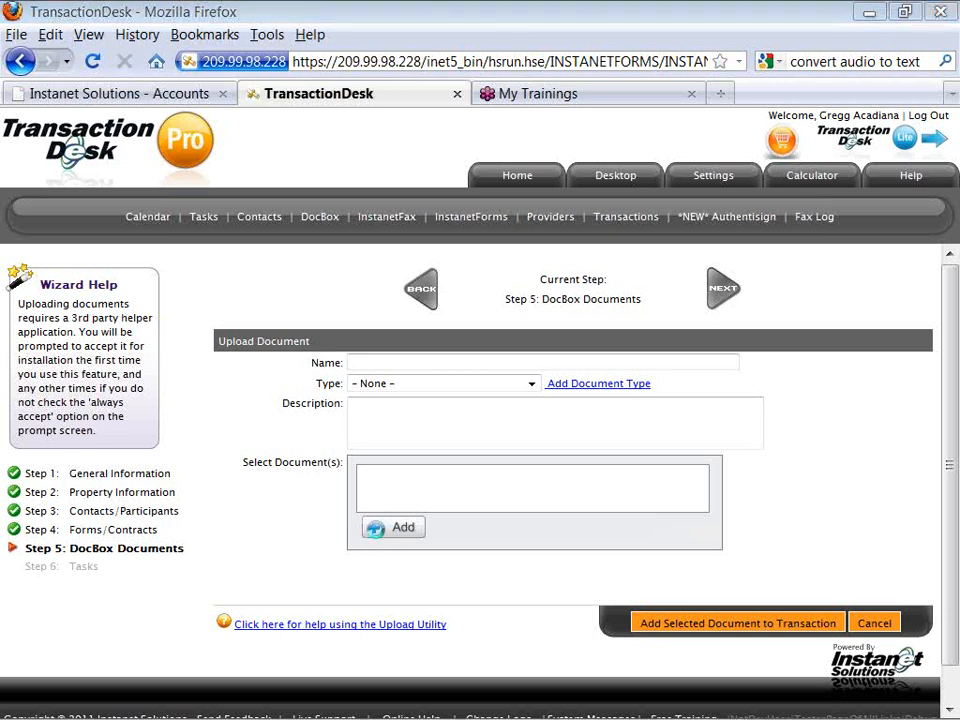
click(379, 536)
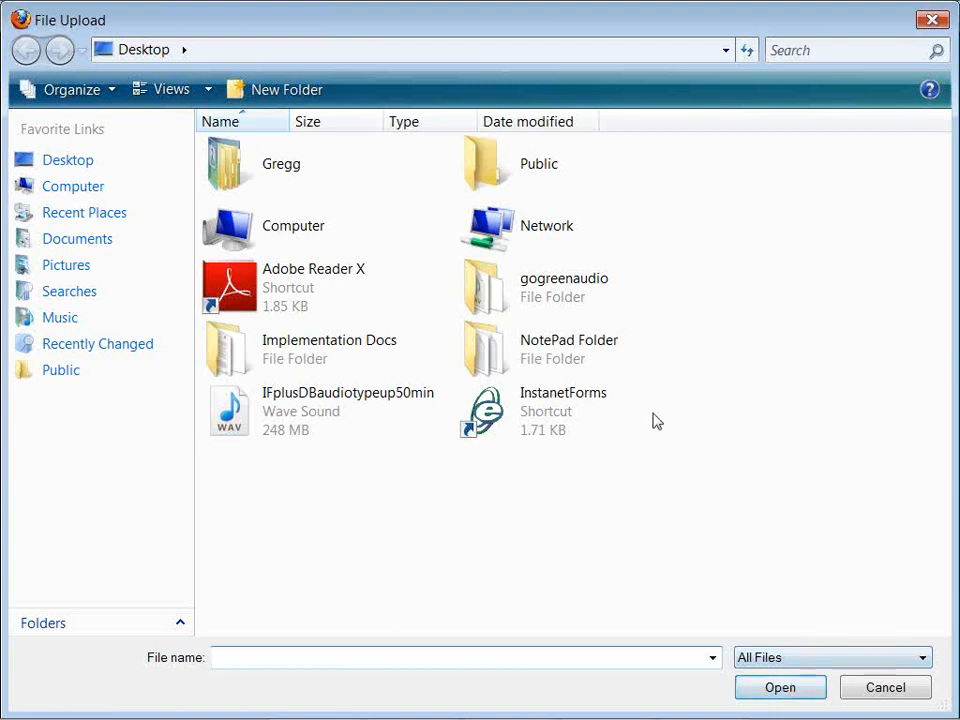
double_click(545, 353)
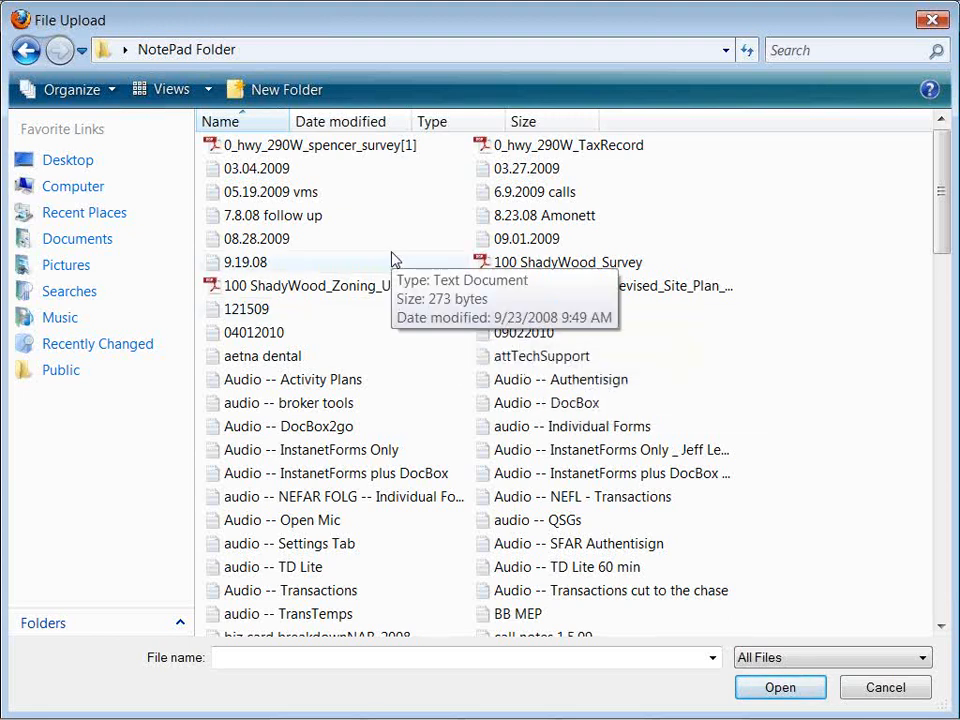
click(507, 264)
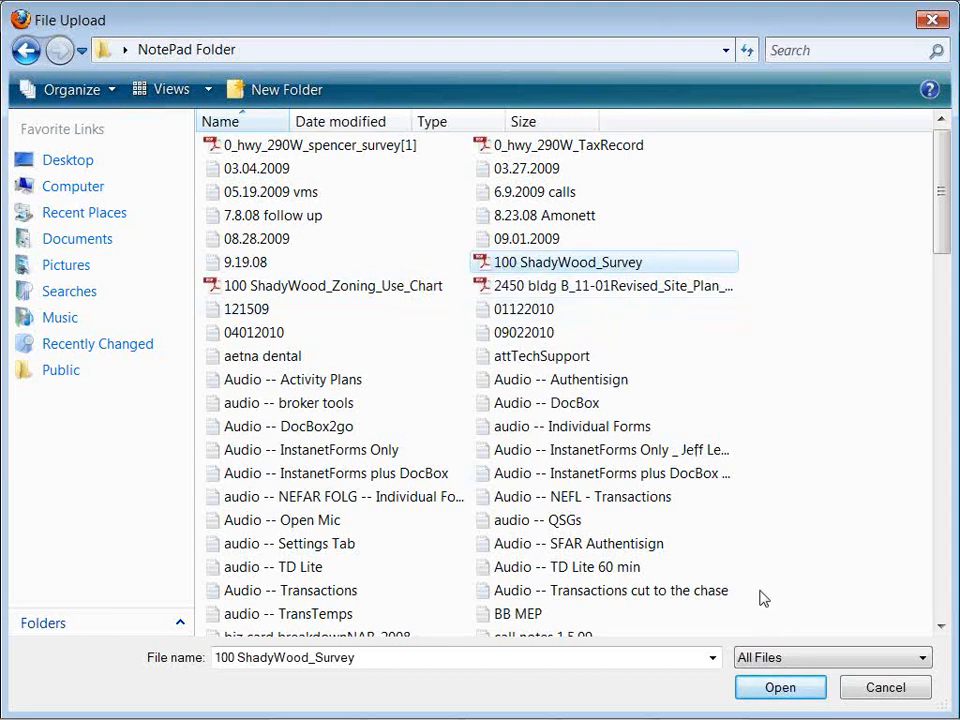
click(778, 688)
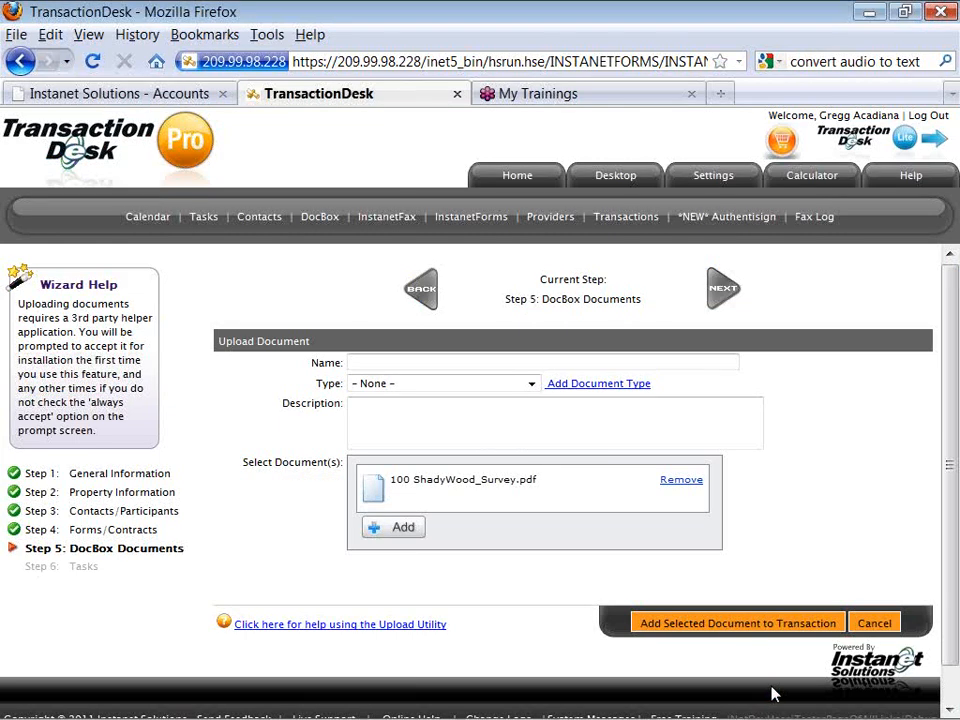
click(733, 623)
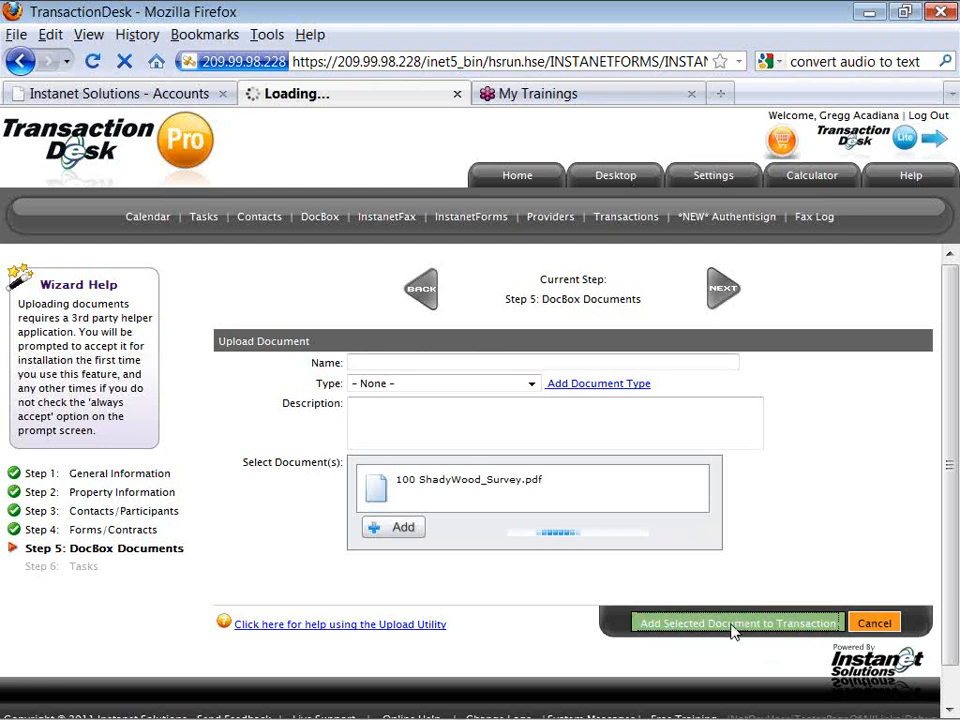
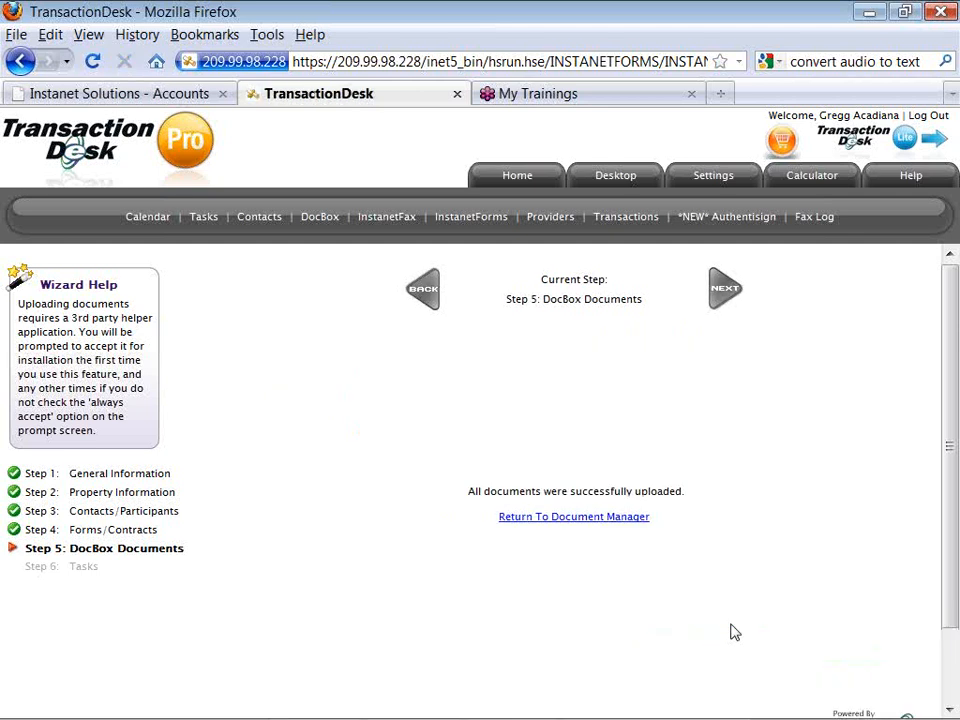
Go back to the document manager and advance the template wizard to Step 6: Tasks.
click(622, 520)
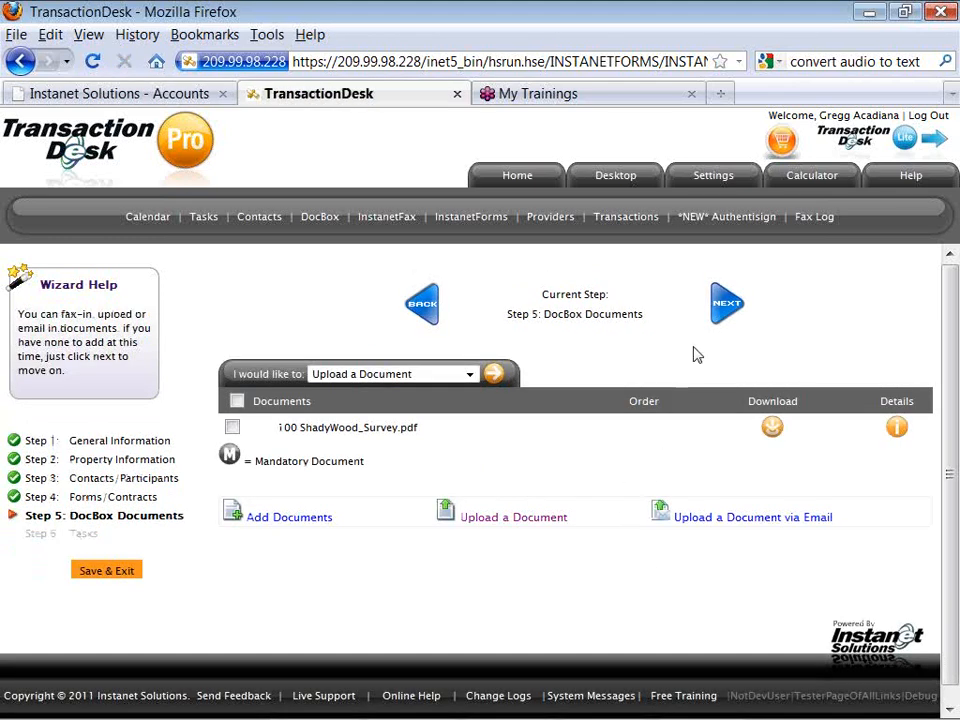
click(717, 318)
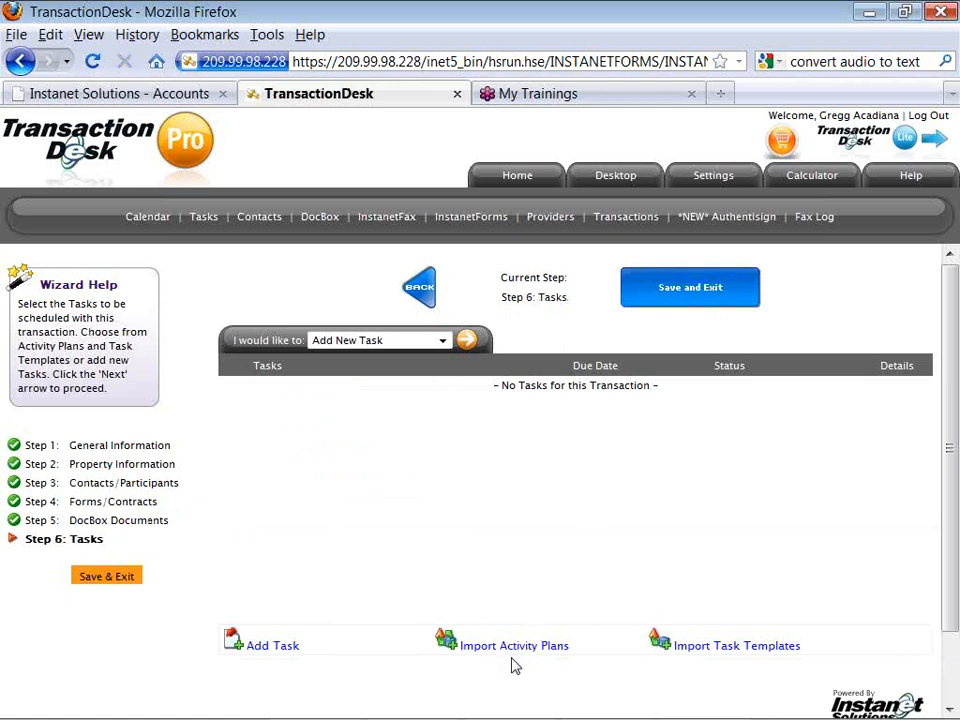
Show all task templates and tick follow-up calls, Keep in Contact with Listing Agent, MLS Input Sheet, referral fees.
click(724, 647)
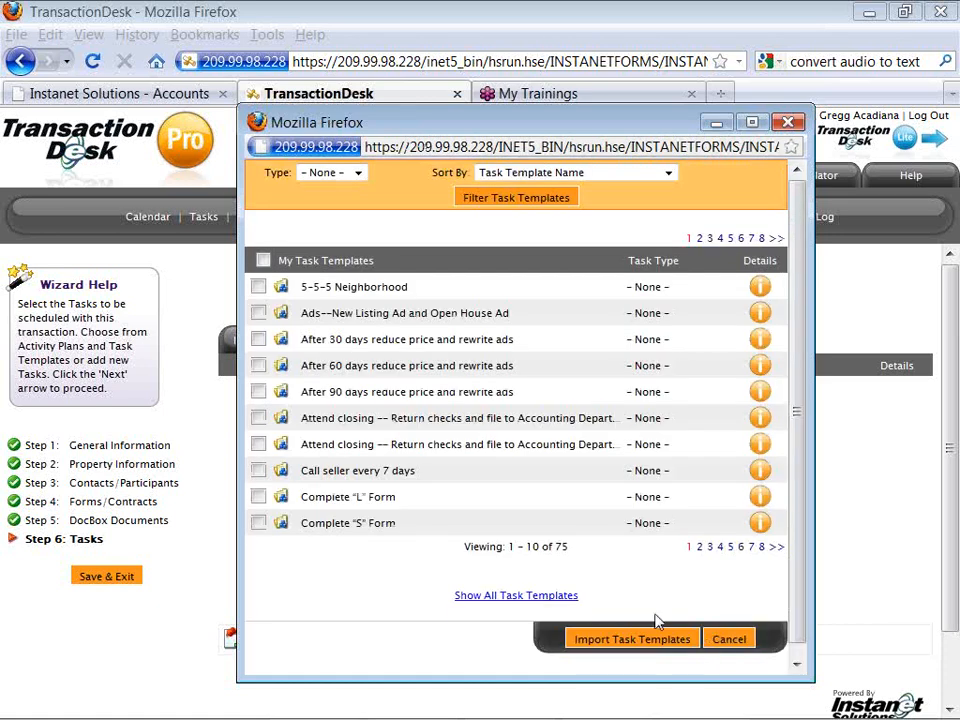
click(535, 599)
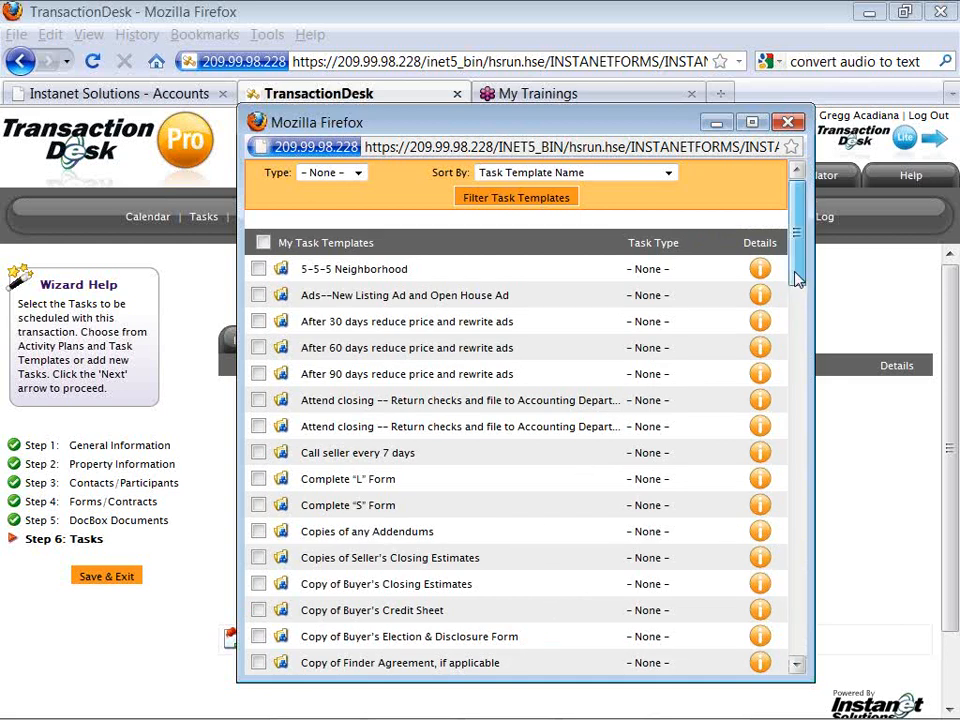
mouse_move(797, 276)
mouse_down()
mouse_move(787, 362)
mouse_move(794, 397)
mouse_up()
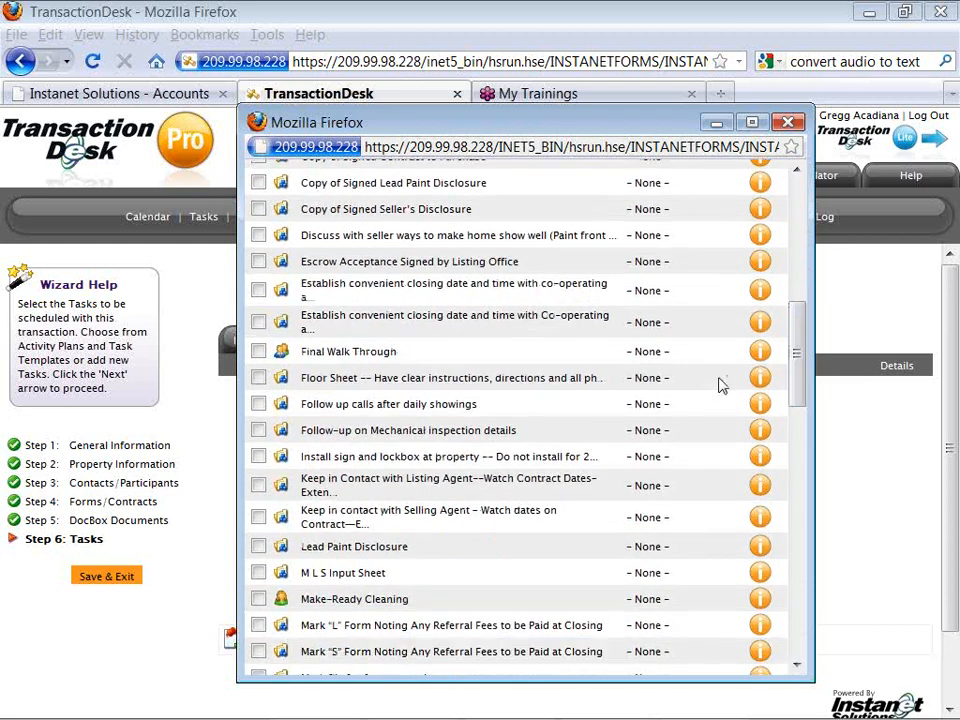
click(259, 405)
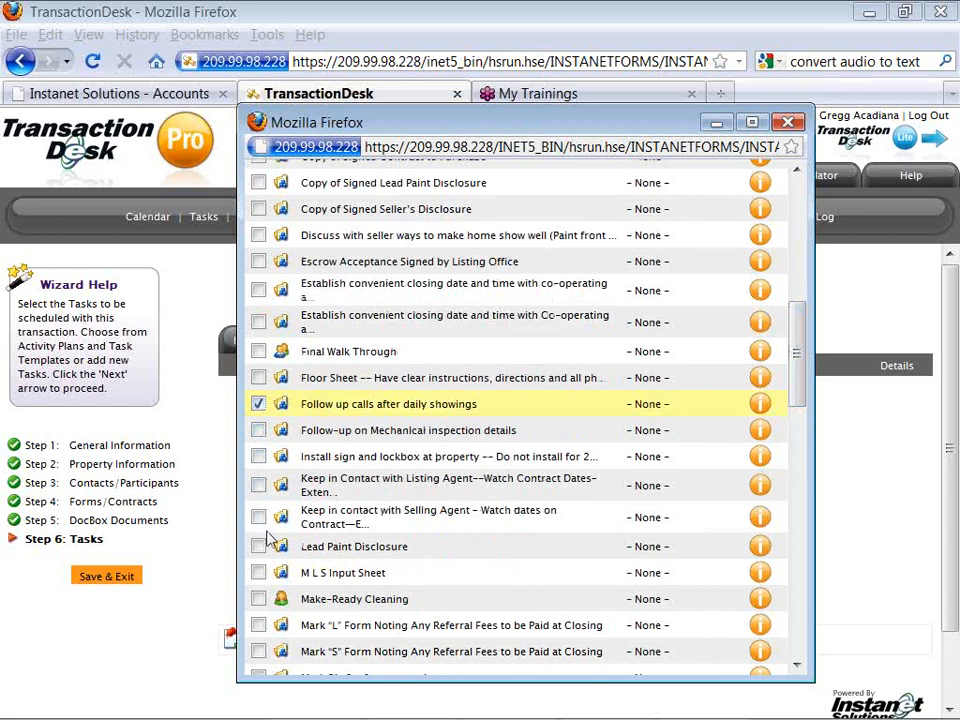
click(259, 486)
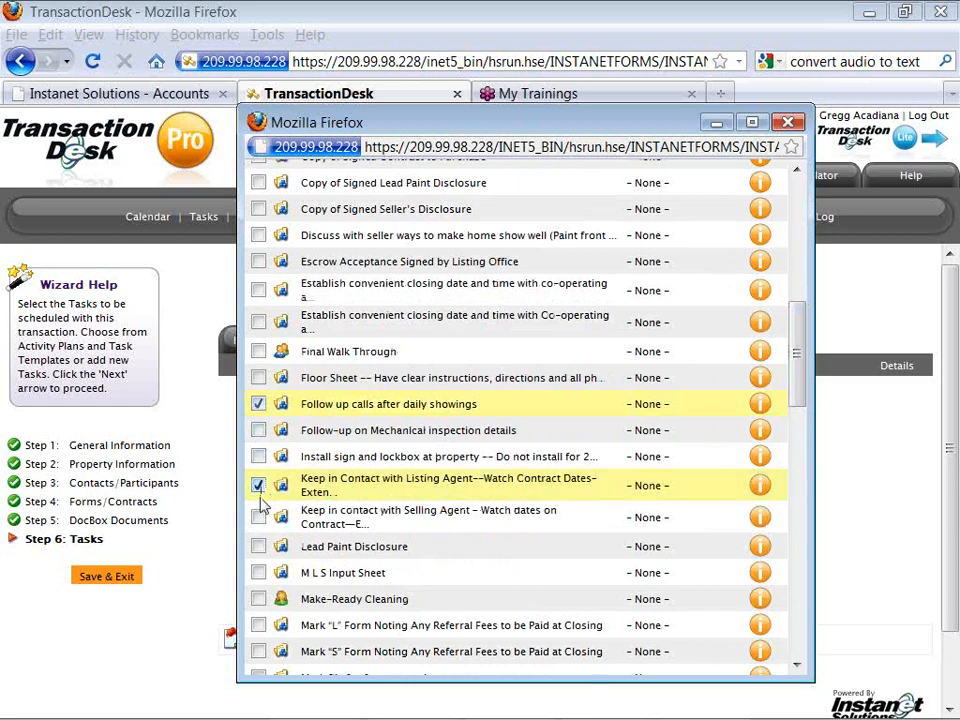
click(258, 573)
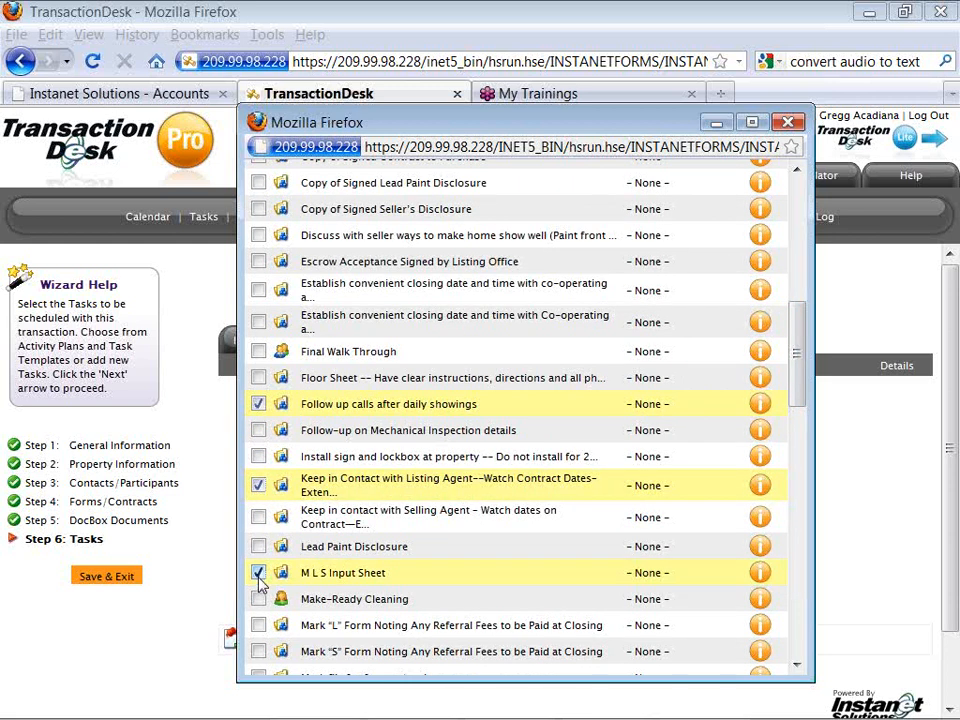
click(259, 625)
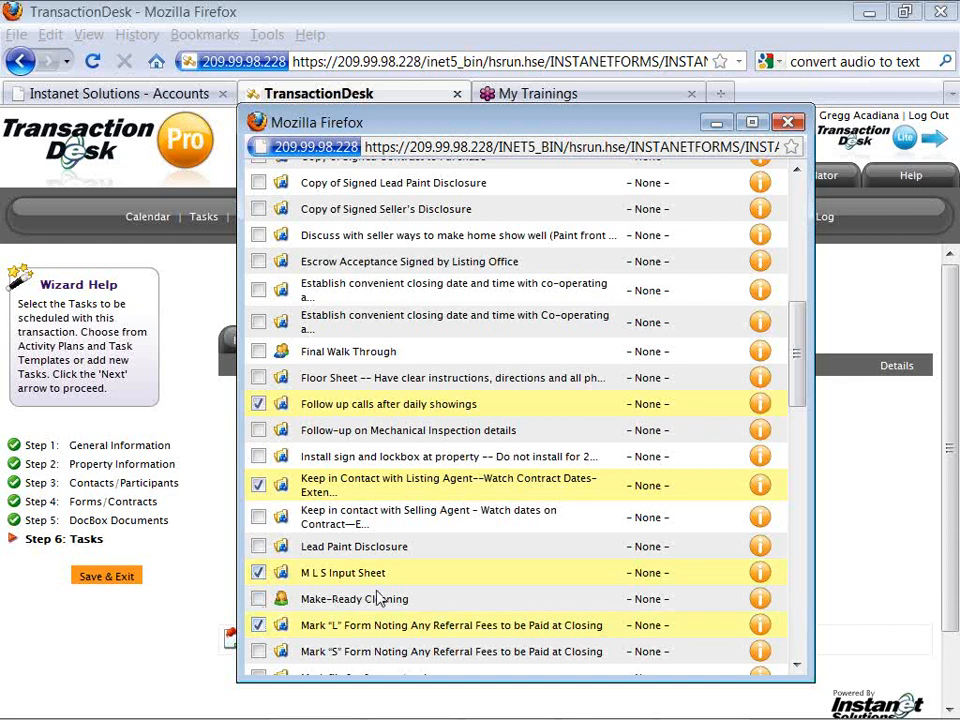
Tick Order Title Commitment, Pre-Qual Letter, insurance agent reminder and Utility Information, then import all eight.
drag(795, 386, 797, 446)
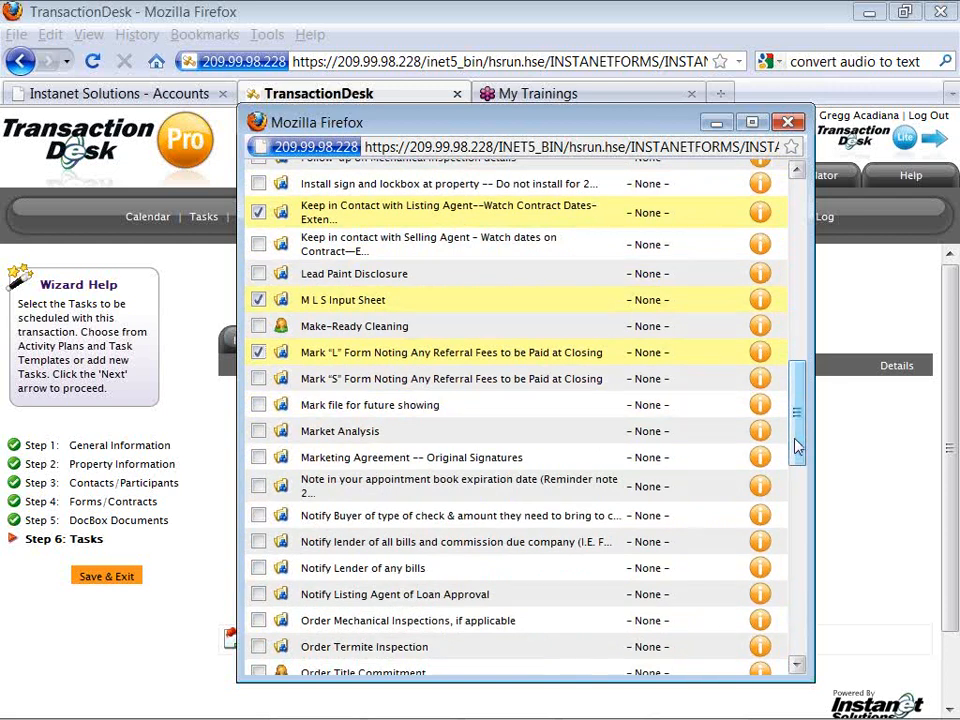
drag(797, 447, 797, 474)
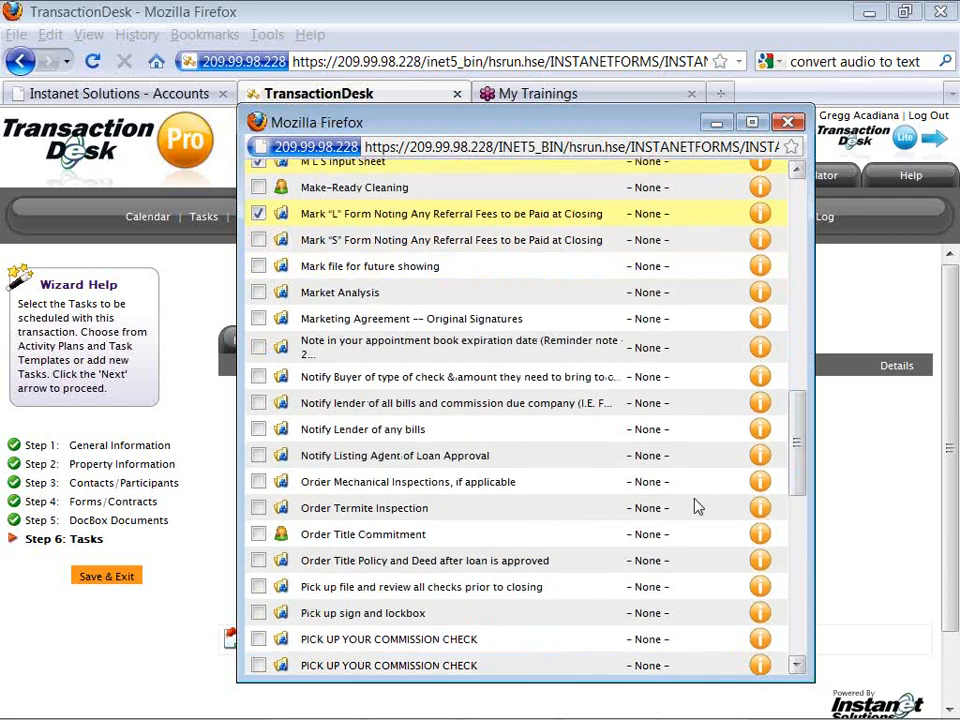
click(258, 534)
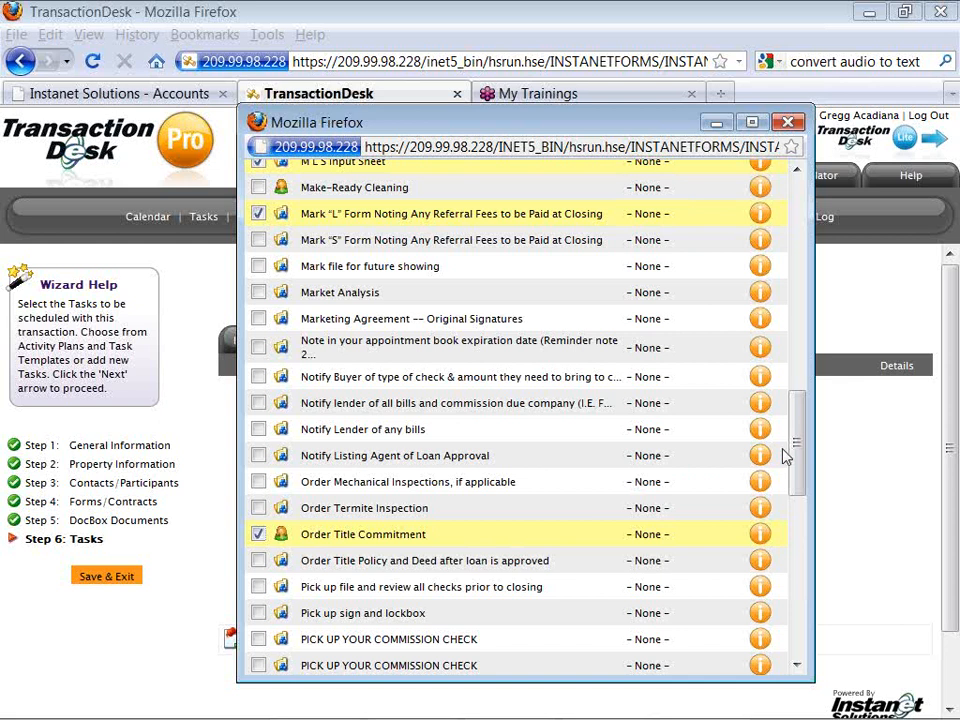
drag(797, 450, 797, 456)
drag(800, 487, 799, 520)
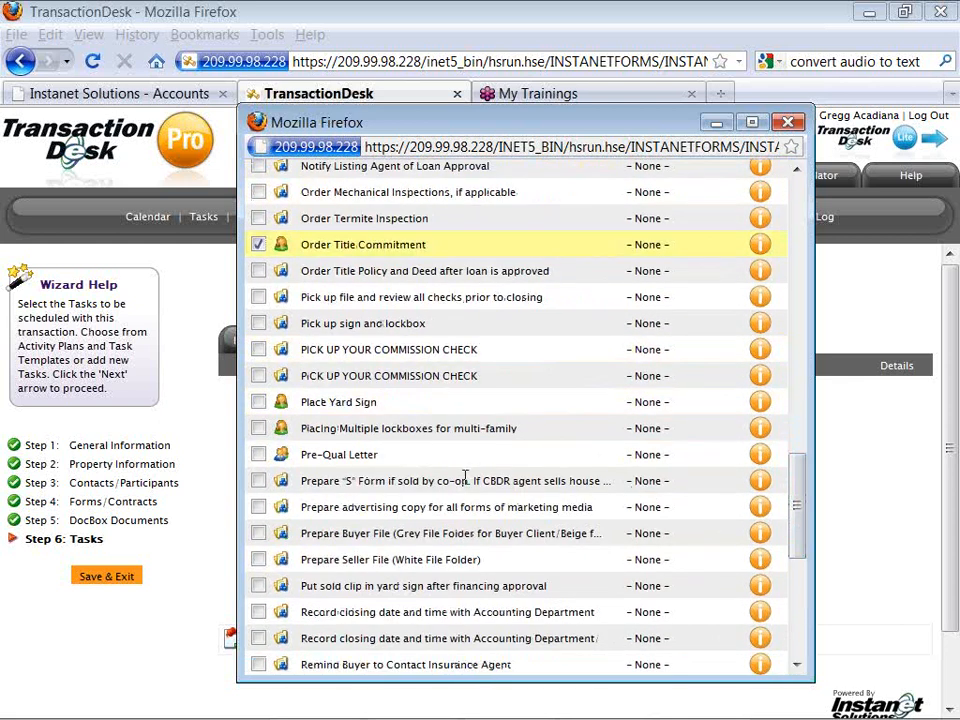
click(258, 455)
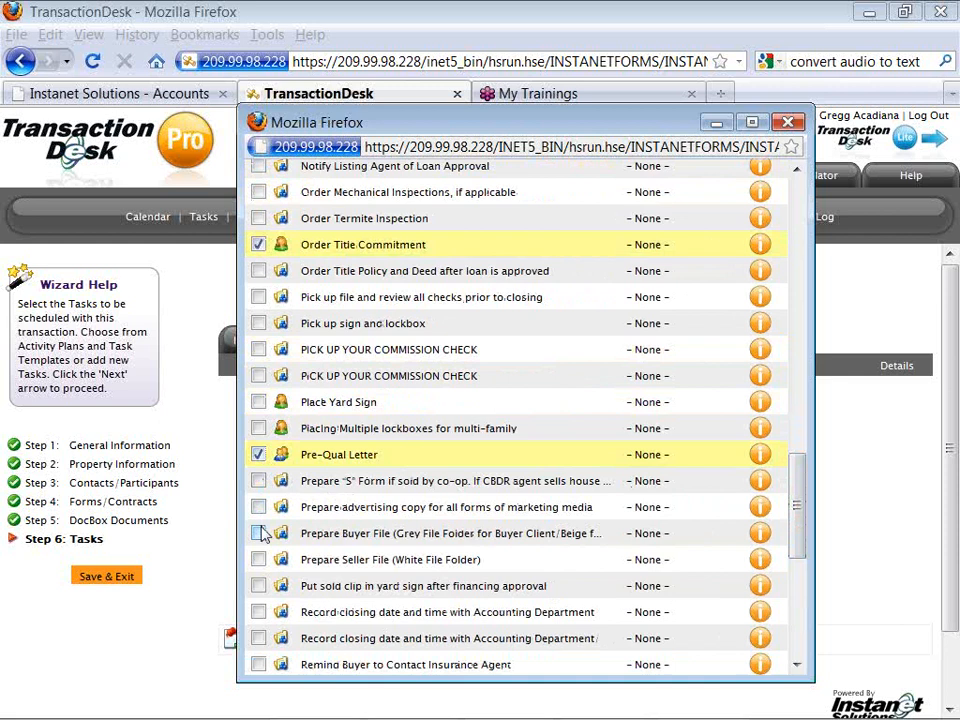
click(258, 664)
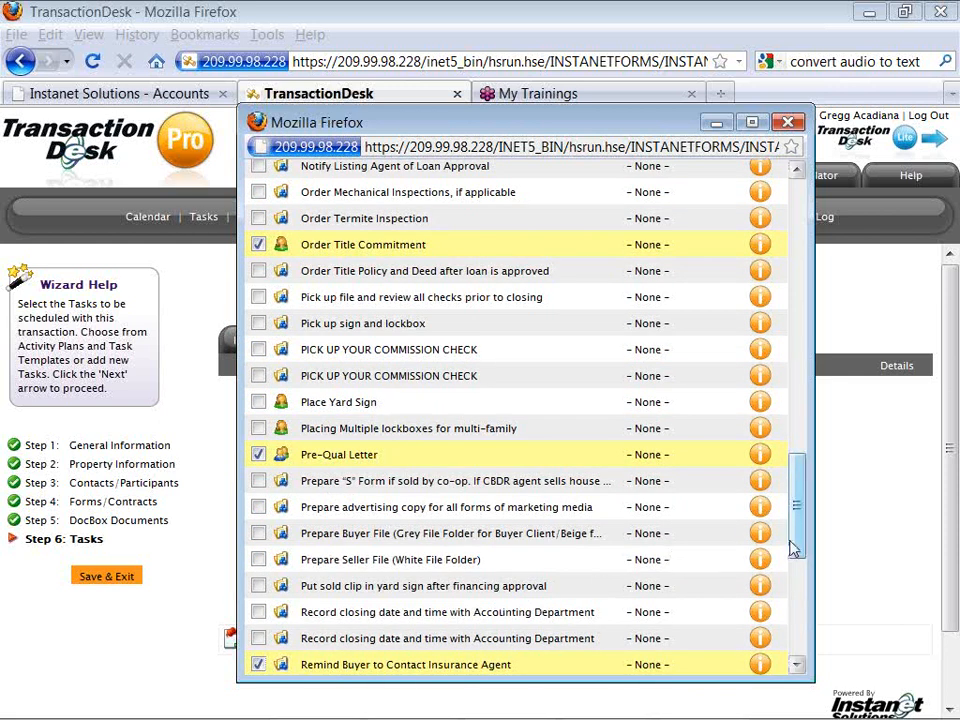
drag(797, 549, 796, 643)
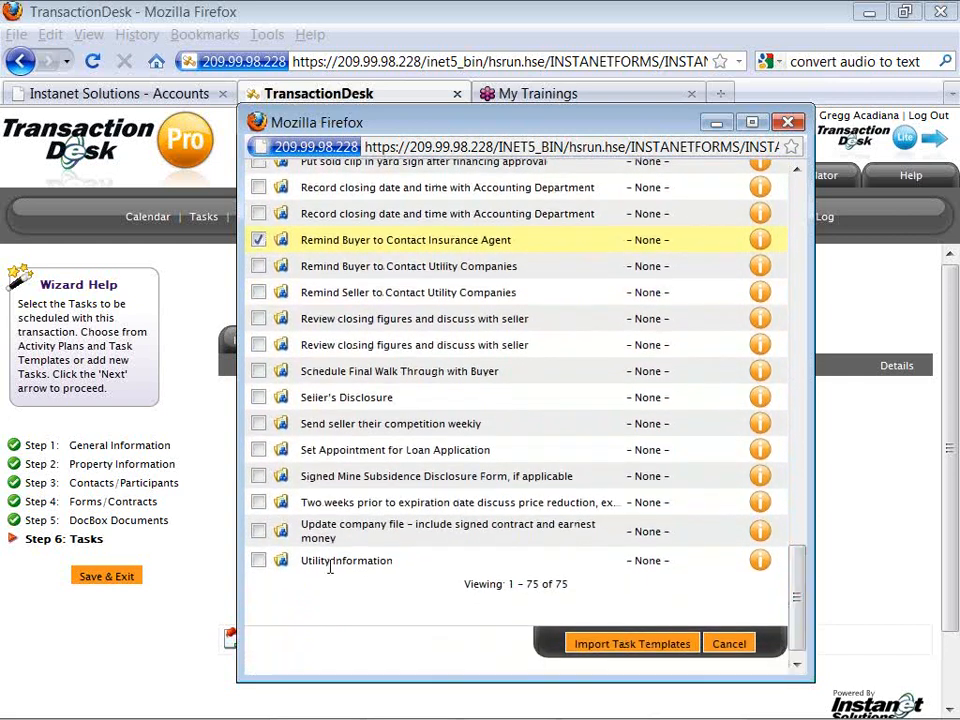
click(259, 561)
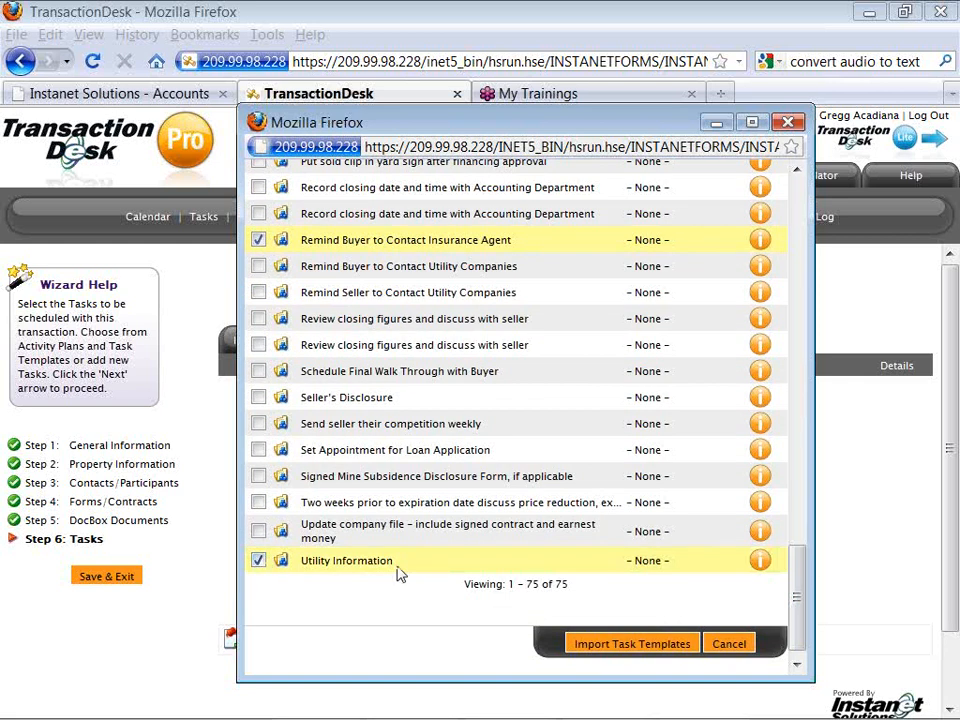
click(625, 643)
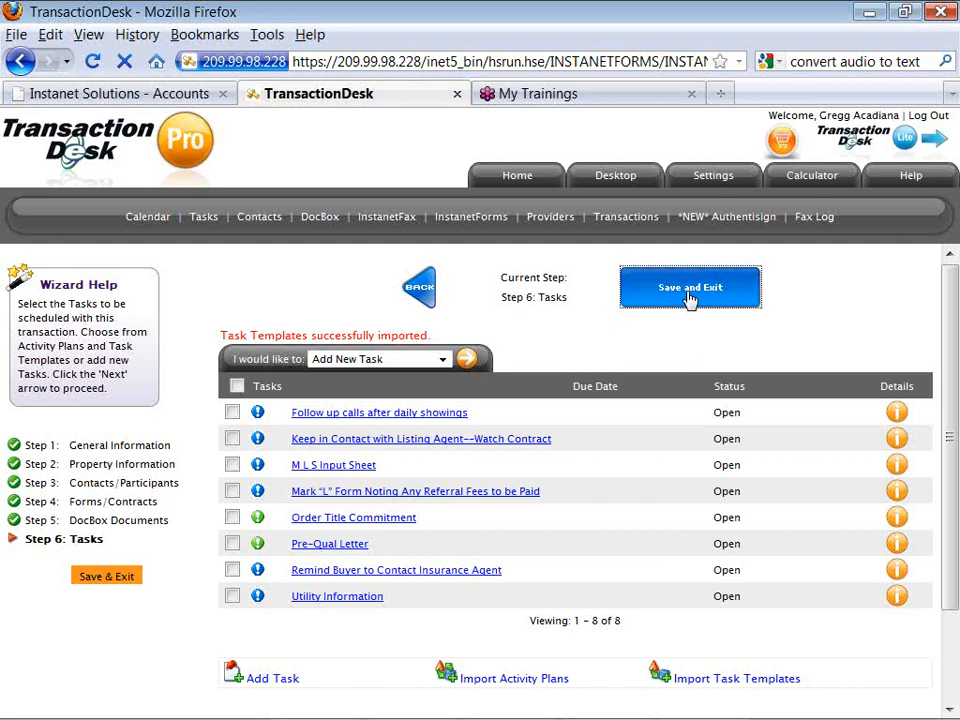
Save and exit the template, then open the Lessor -- Lease Template transaction.
click(690, 290)
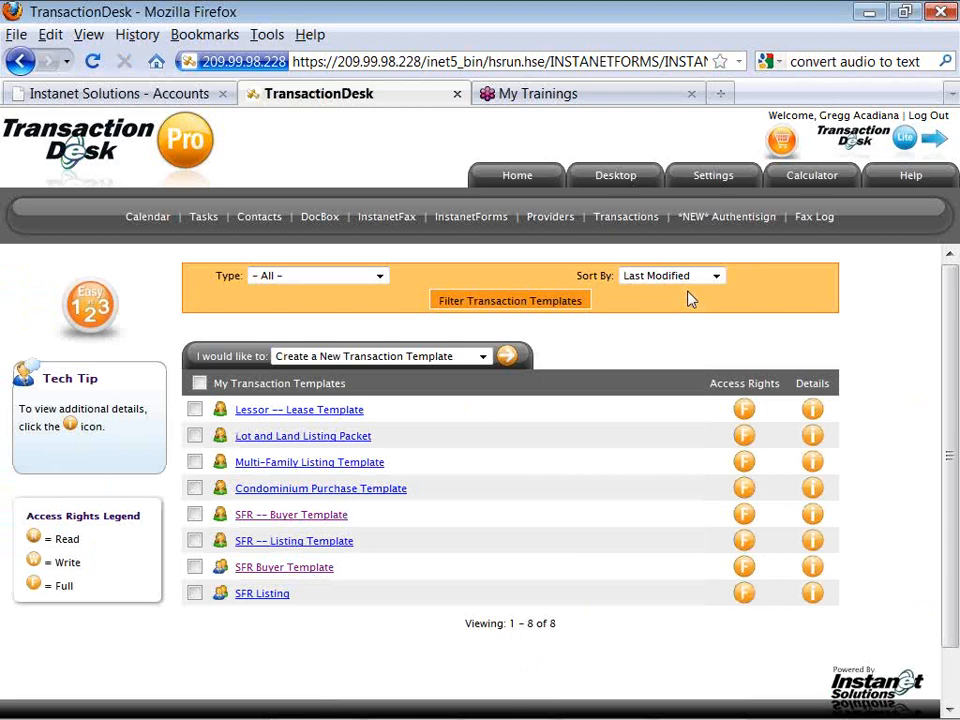
click(355, 419)
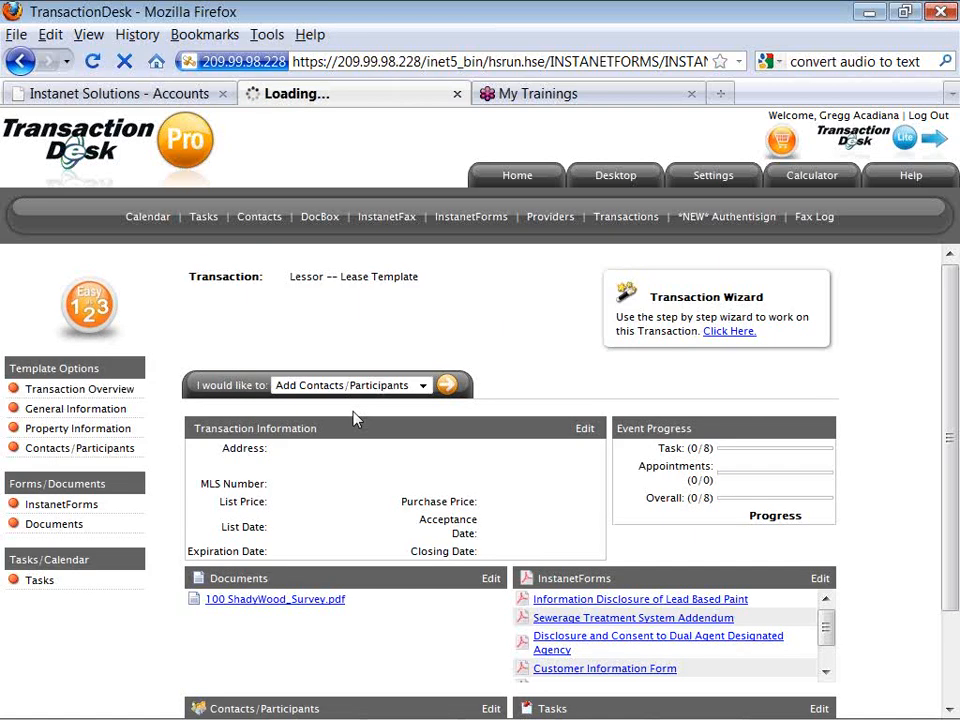
Scroll down to the InstanetForms list and open the Agreement to Buy and Sell form.
scroll(355, 419, down, 1)
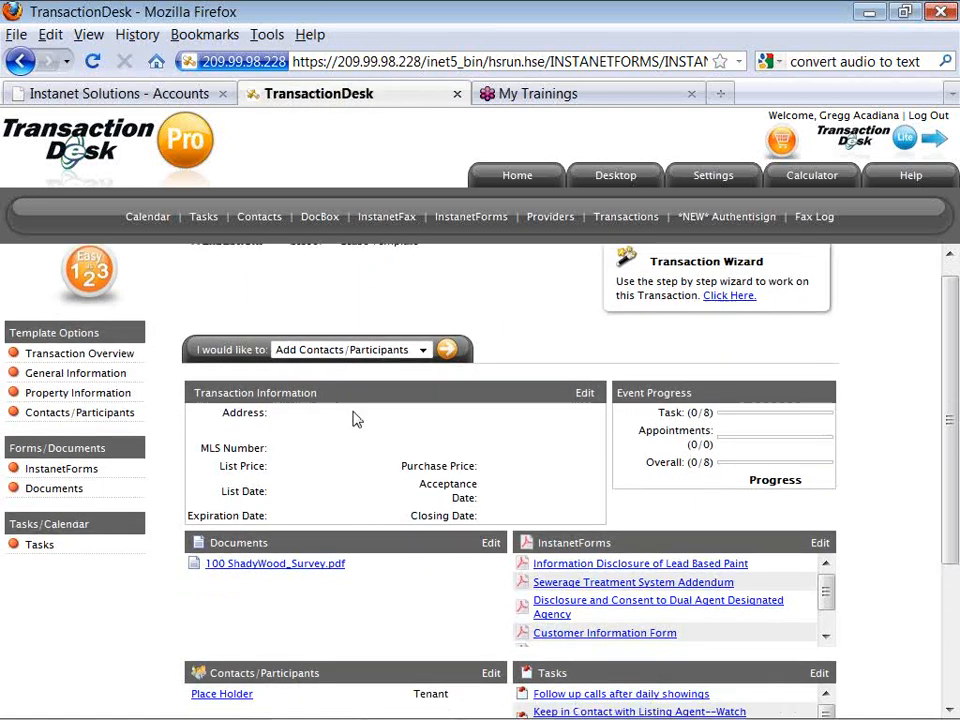
scroll(355, 419, down, 1)
scroll(355, 419, down, 1)
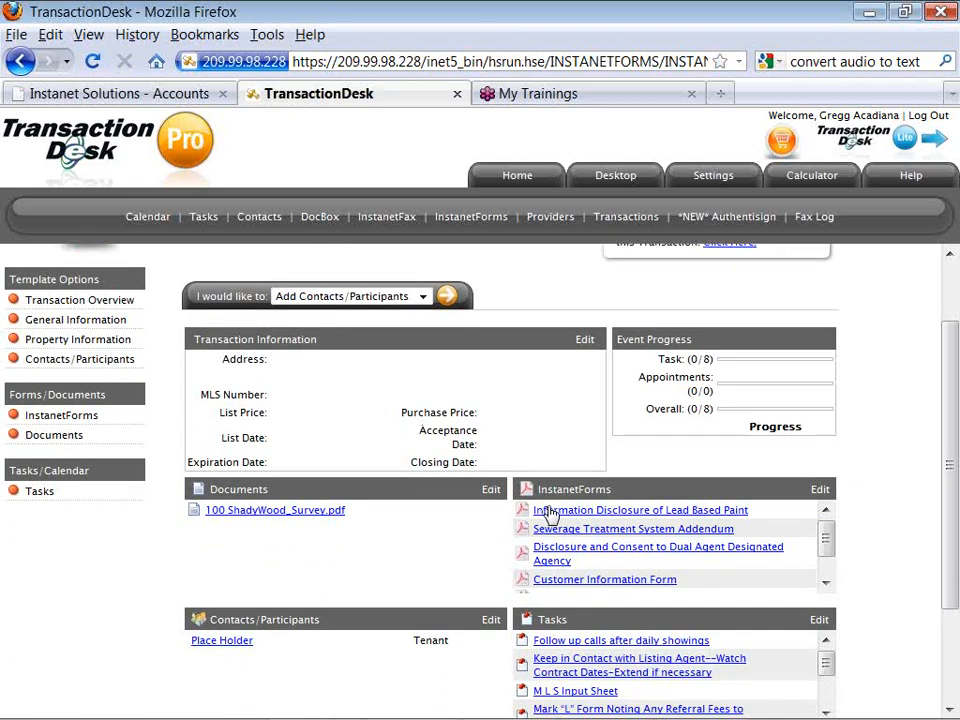
drag(825, 542, 827, 564)
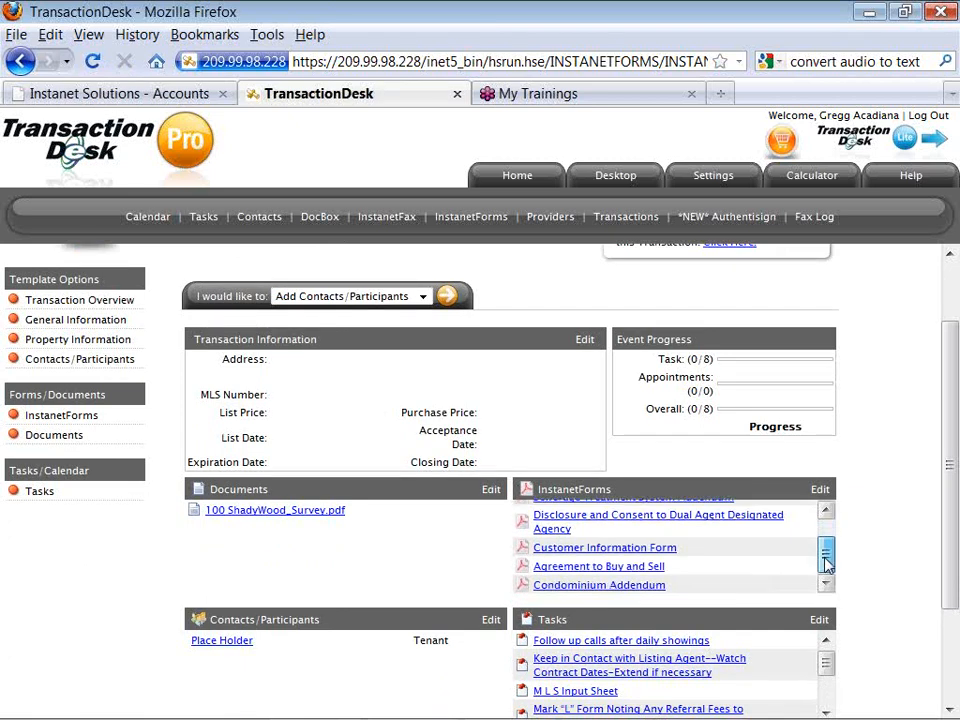
click(659, 573)
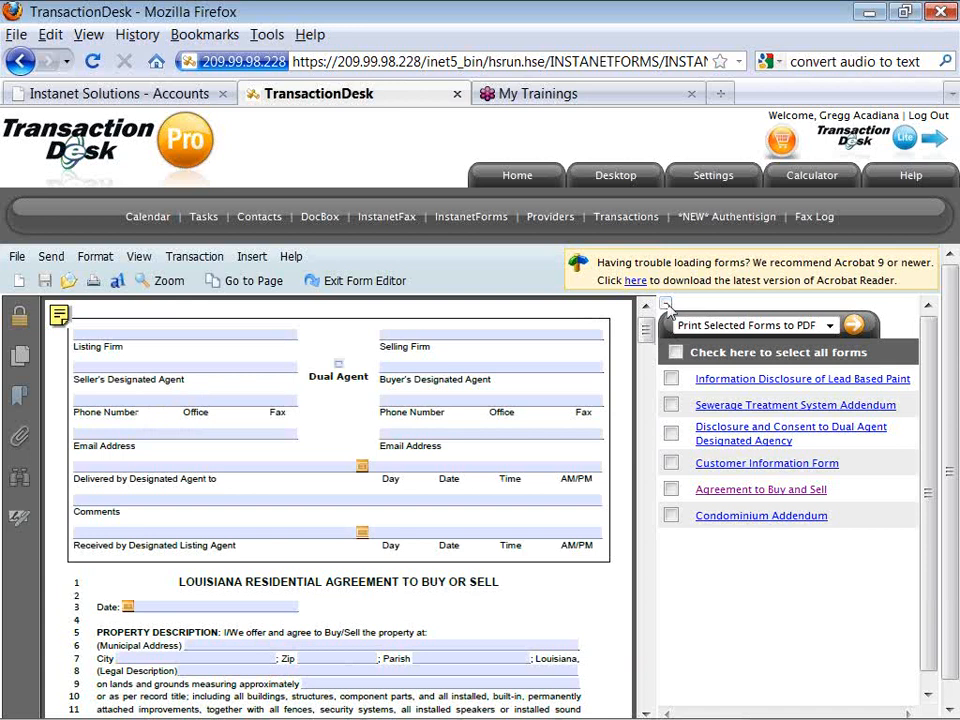
Collapse the forms list and scroll the Louisiana Residential Agreement to Buy or Sell down to its agreement text.
click(666, 305)
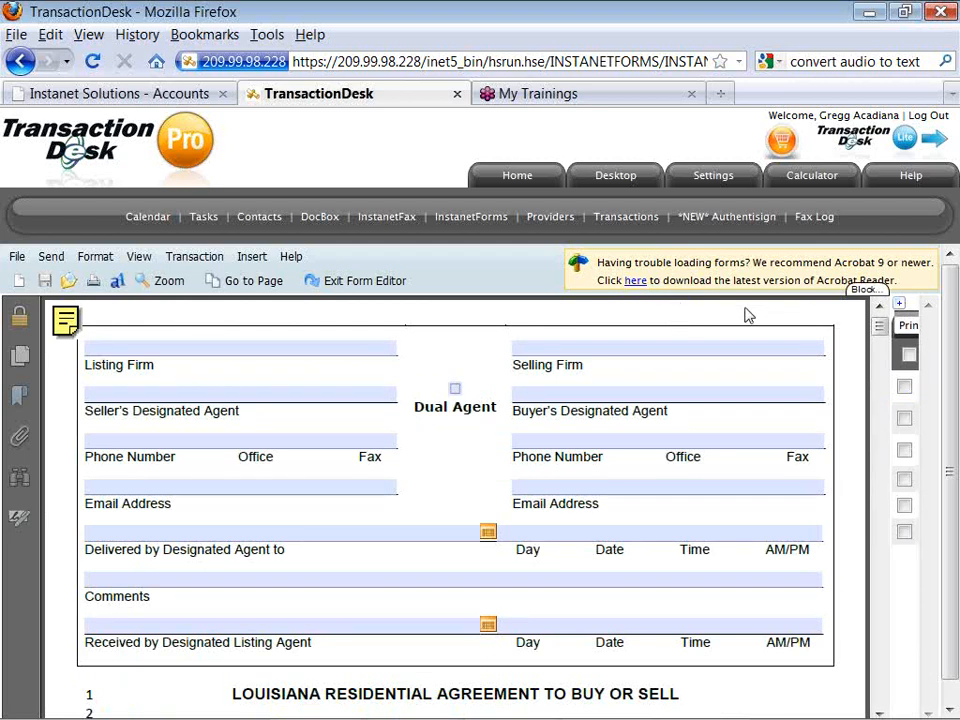
scroll(878, 332, down, 1)
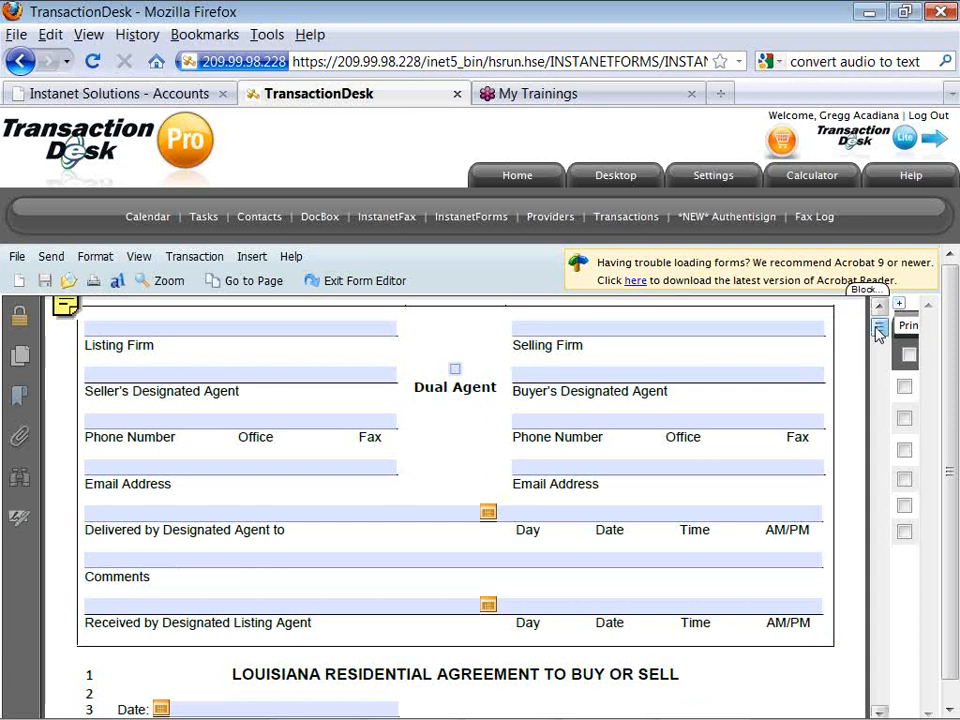
click(879, 333)
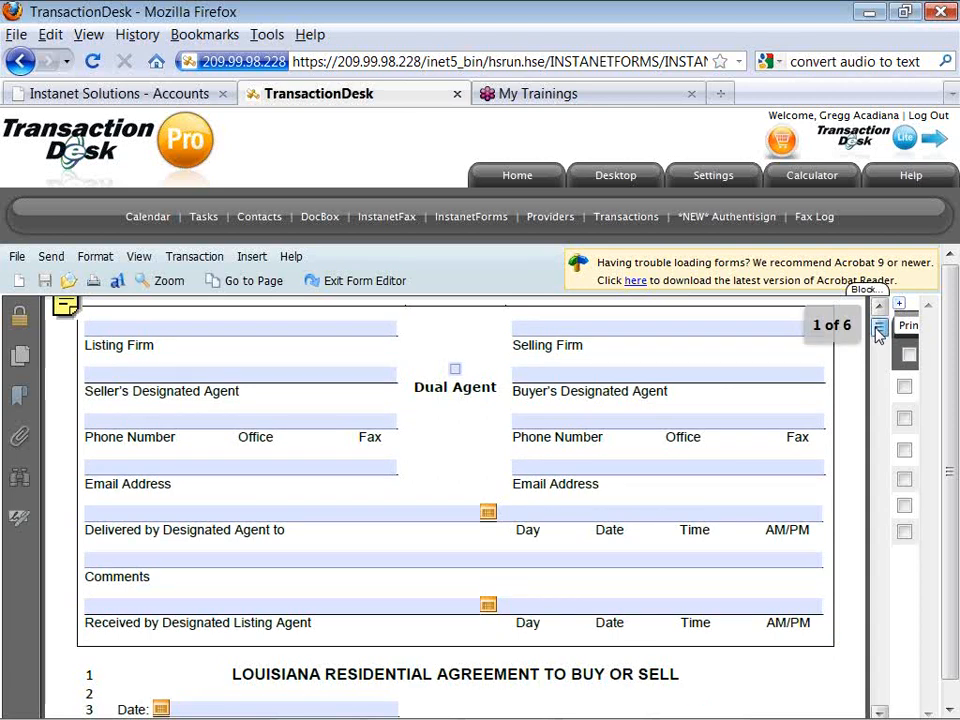
scroll(878, 332, down, 2)
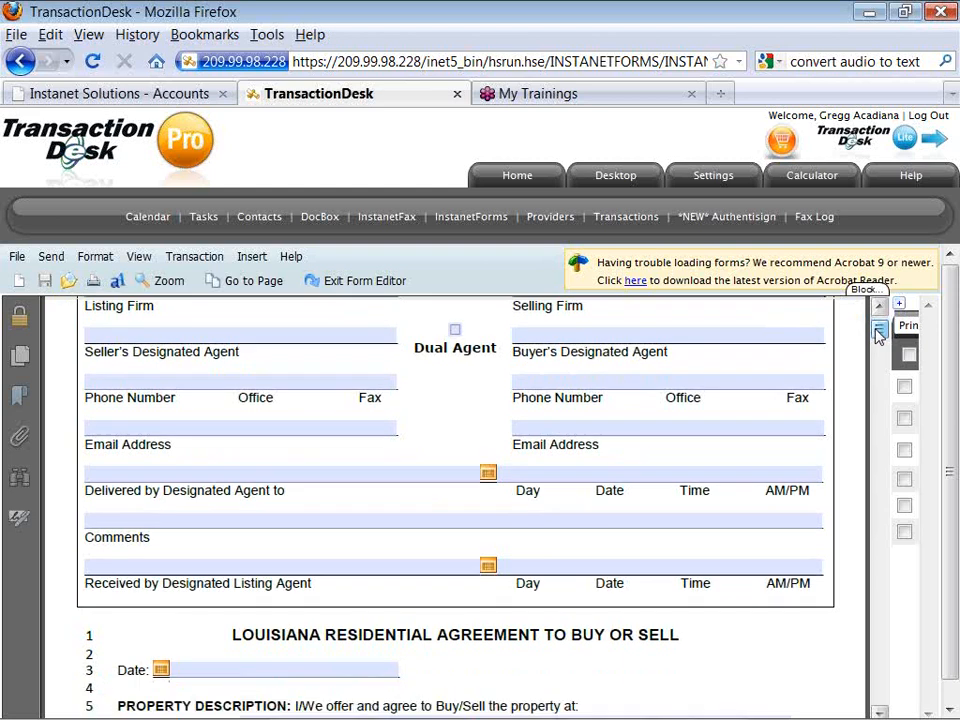
drag(877, 333, 879, 357)
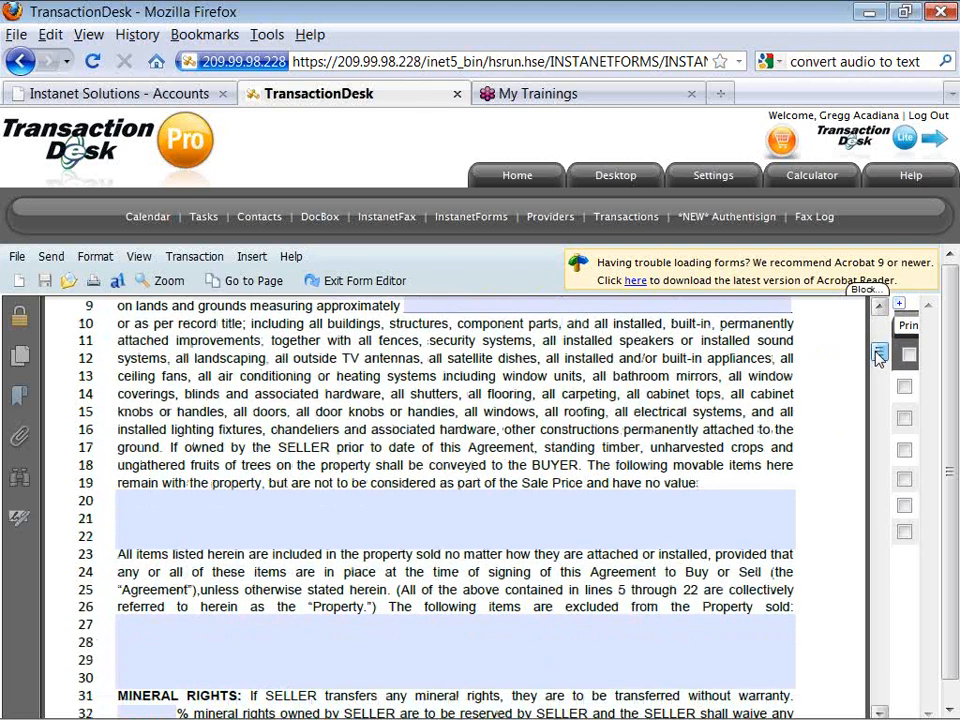
Type 'type or paste to add customary provisions and clauses' into the included-items field on lines 20–22.
click(748, 505)
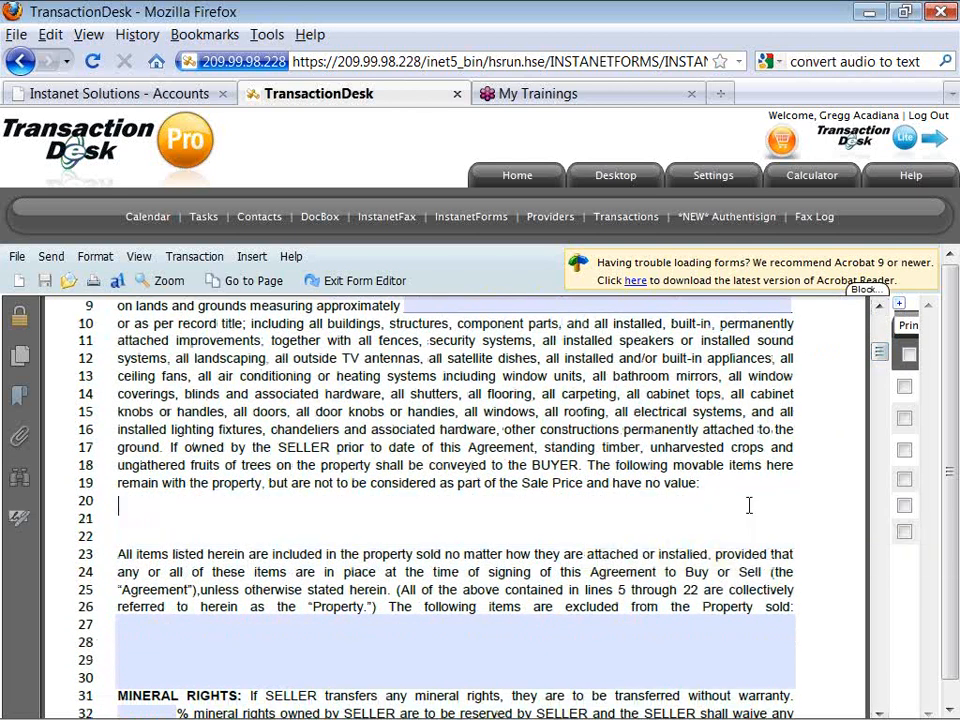
text(type or paste to ad)
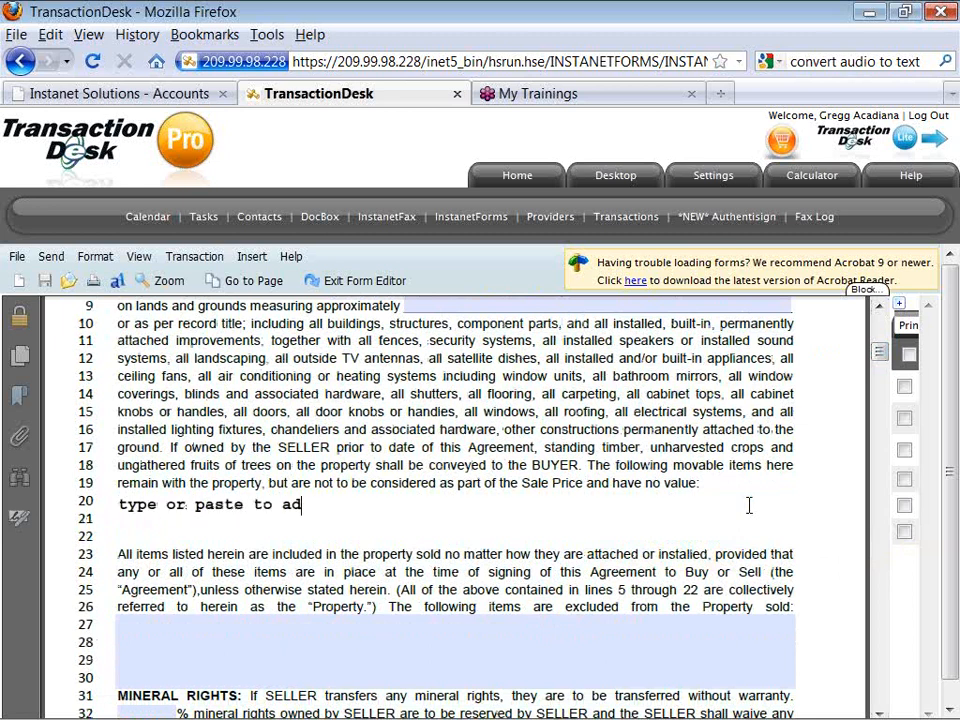
text(d custo)
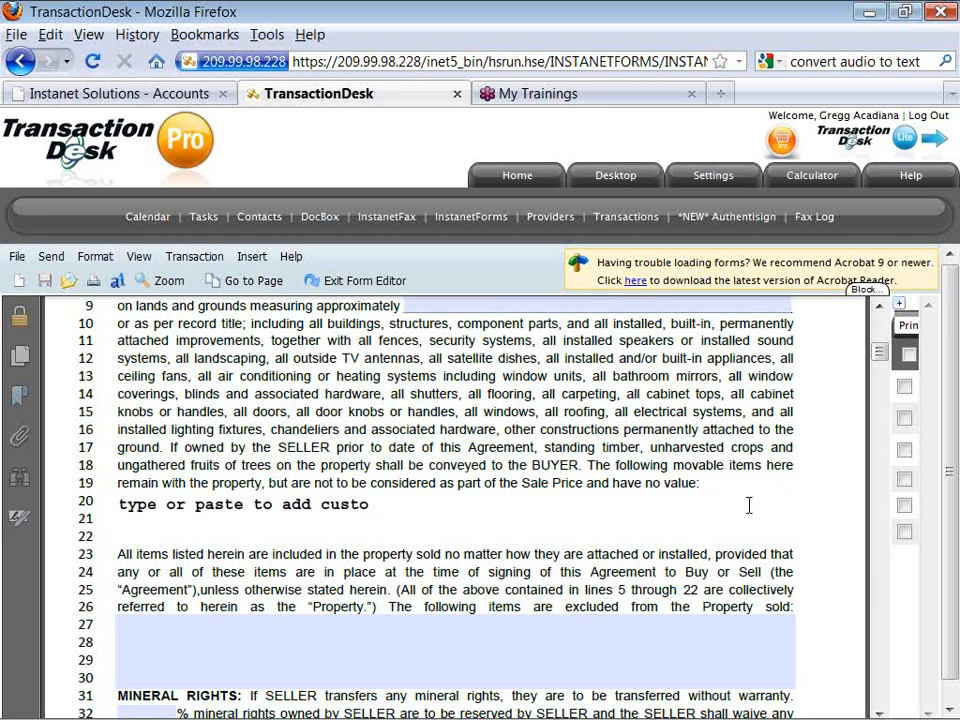
text(mary provisio)
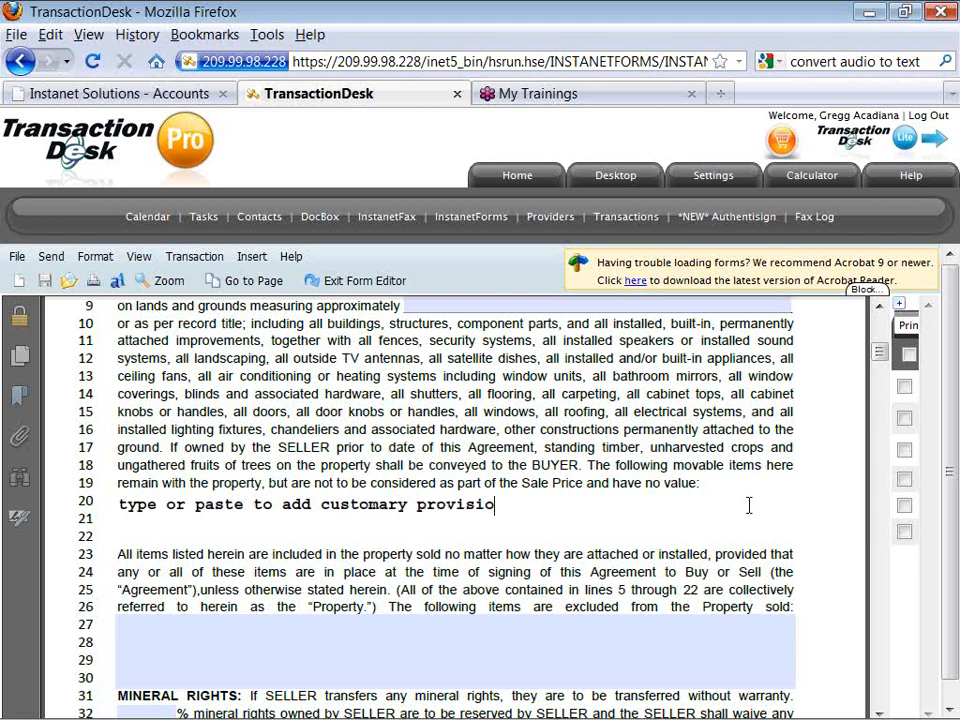
text(ns and clauses)
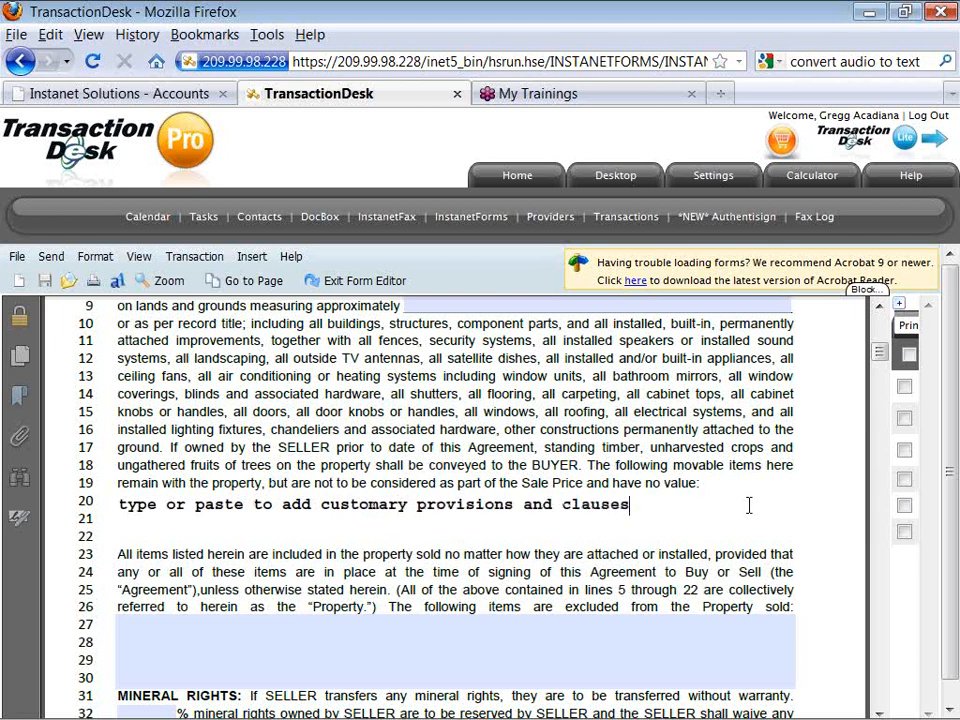
click(654, 634)
text(type or p)
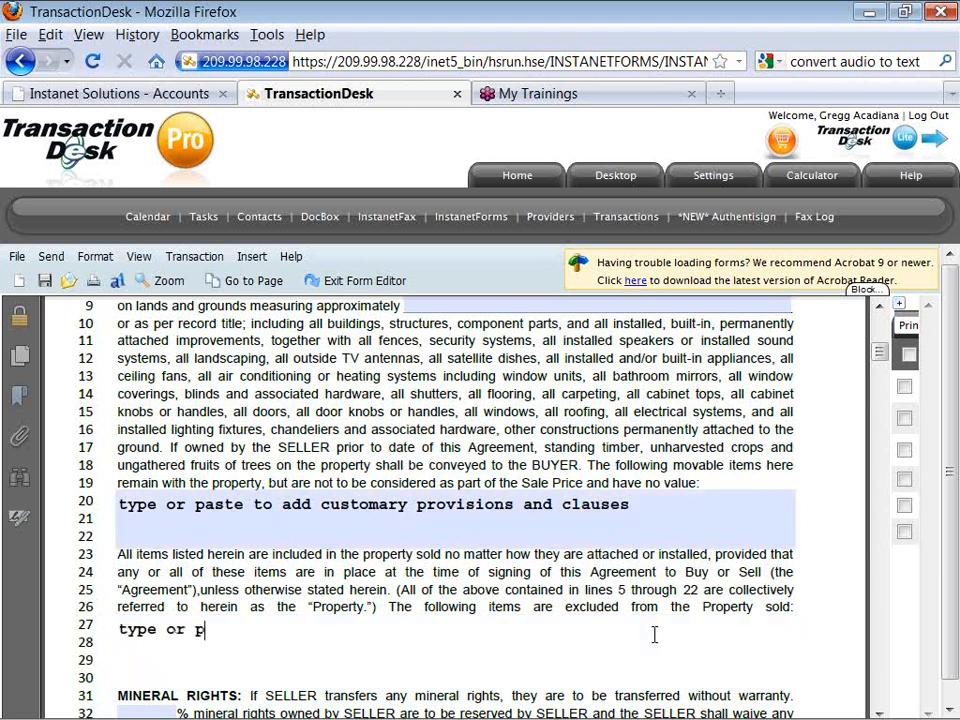
Copy that clause and paste it twice into the excluded-items field on line 27.
click(645, 512)
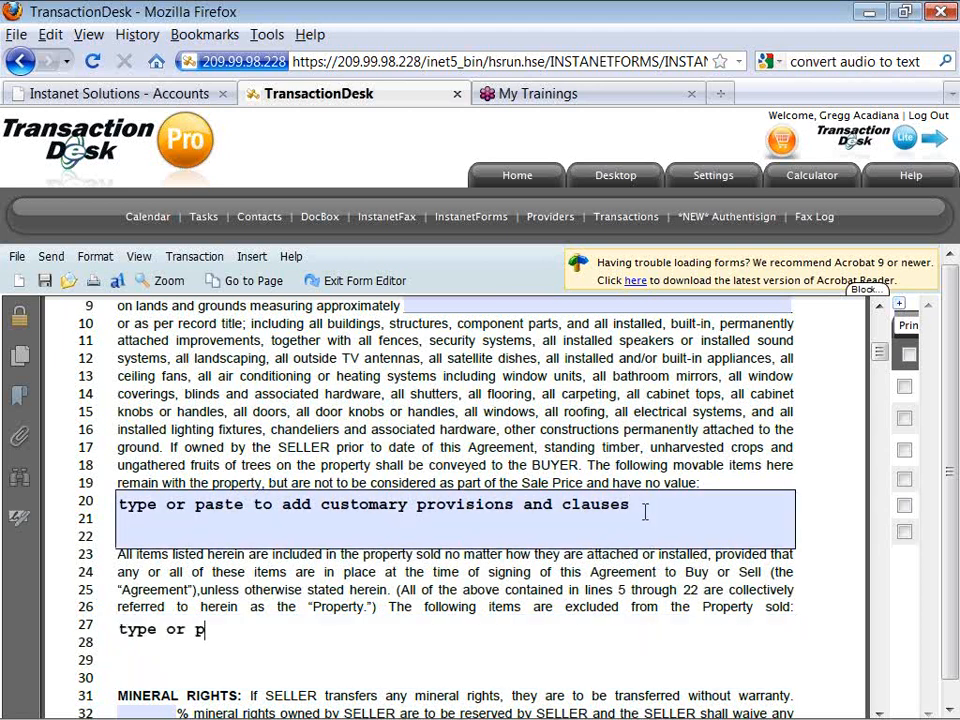
drag(636, 506, 90, 378)
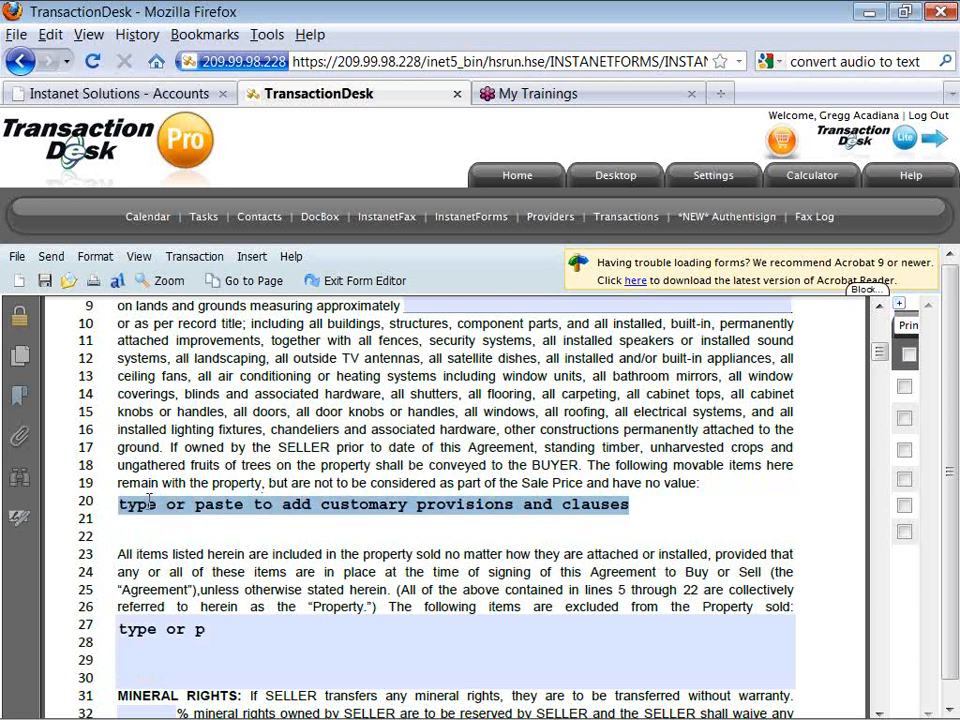
right_click(190, 502)
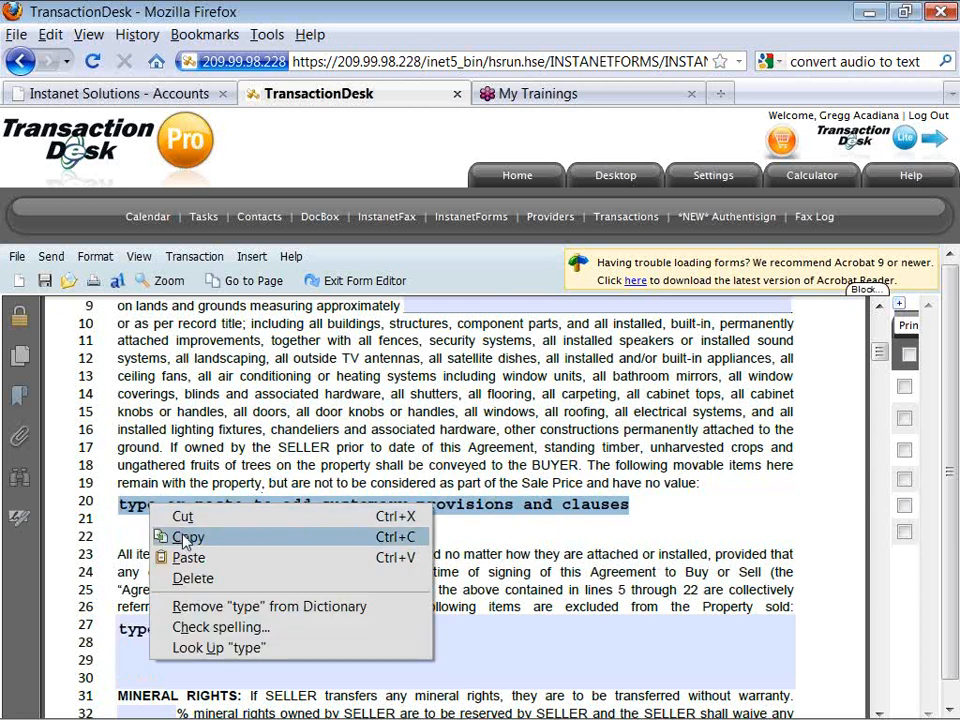
click(212, 536)
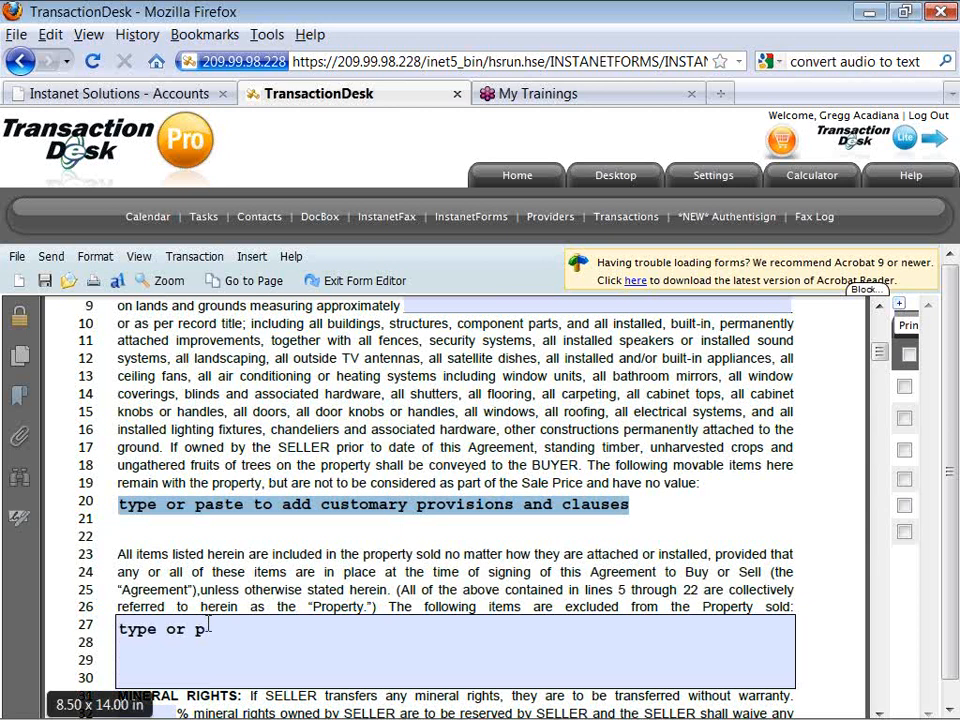
drag(205, 628, 157, 627)
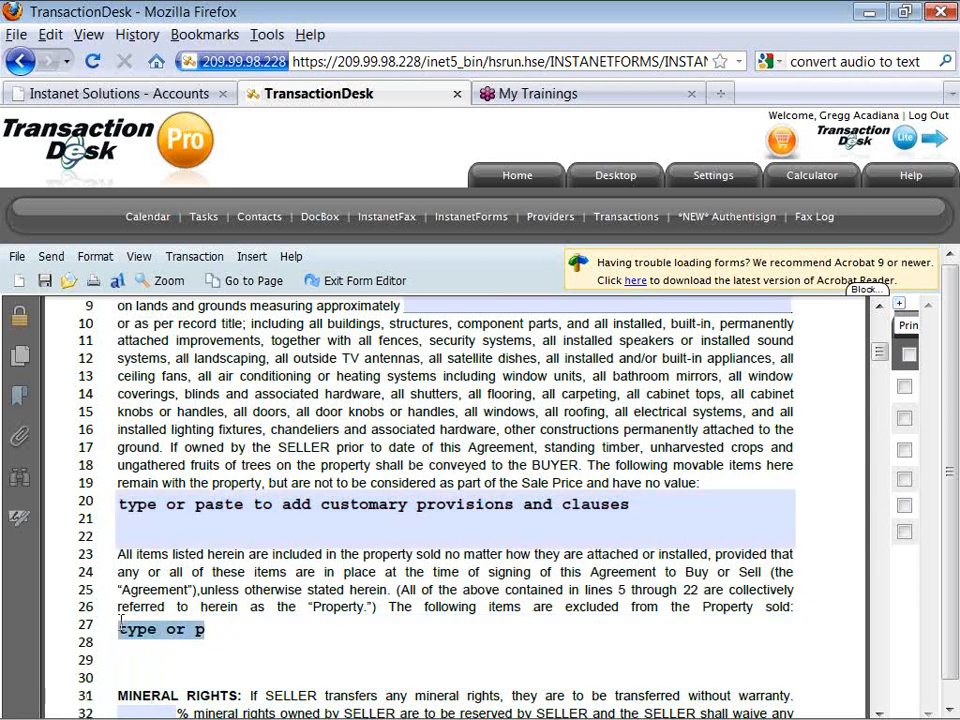
key(ctrl+v)
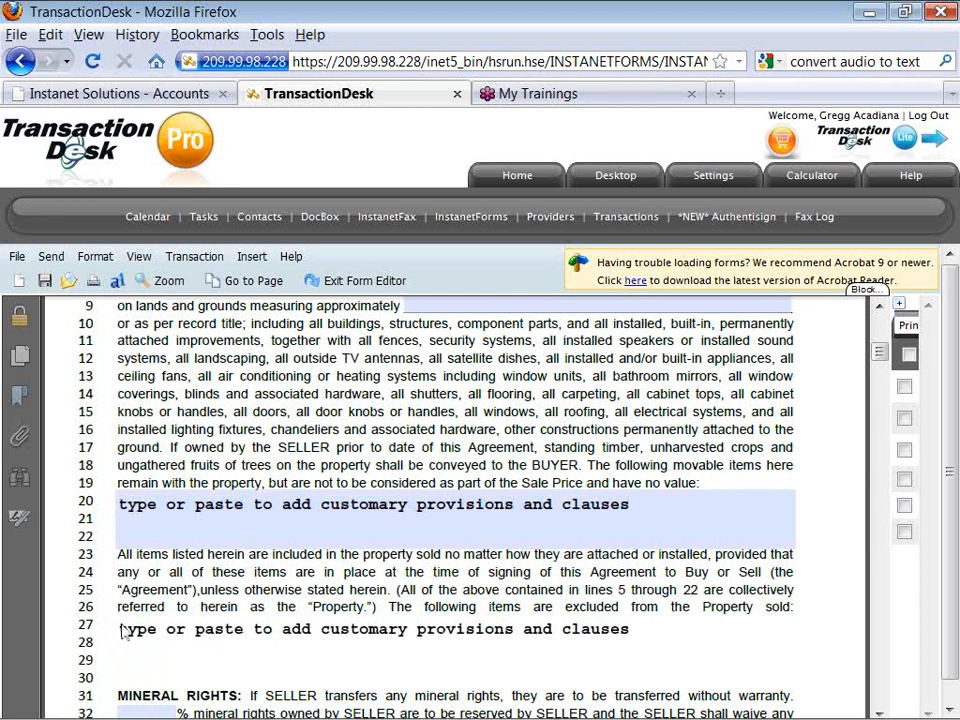
right_click(120, 622)
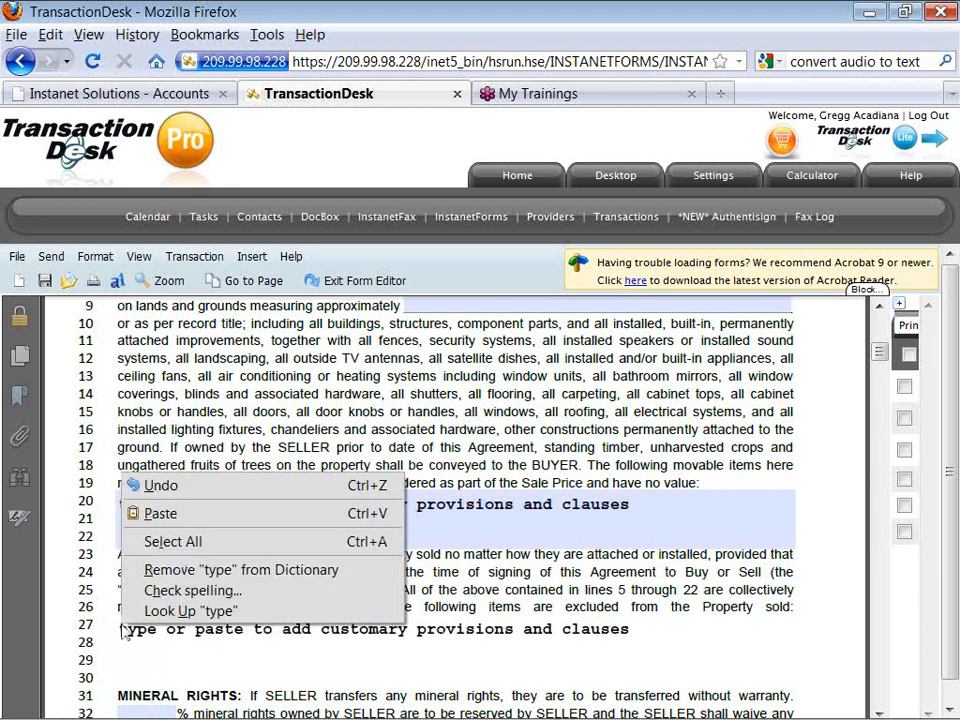
click(165, 514)
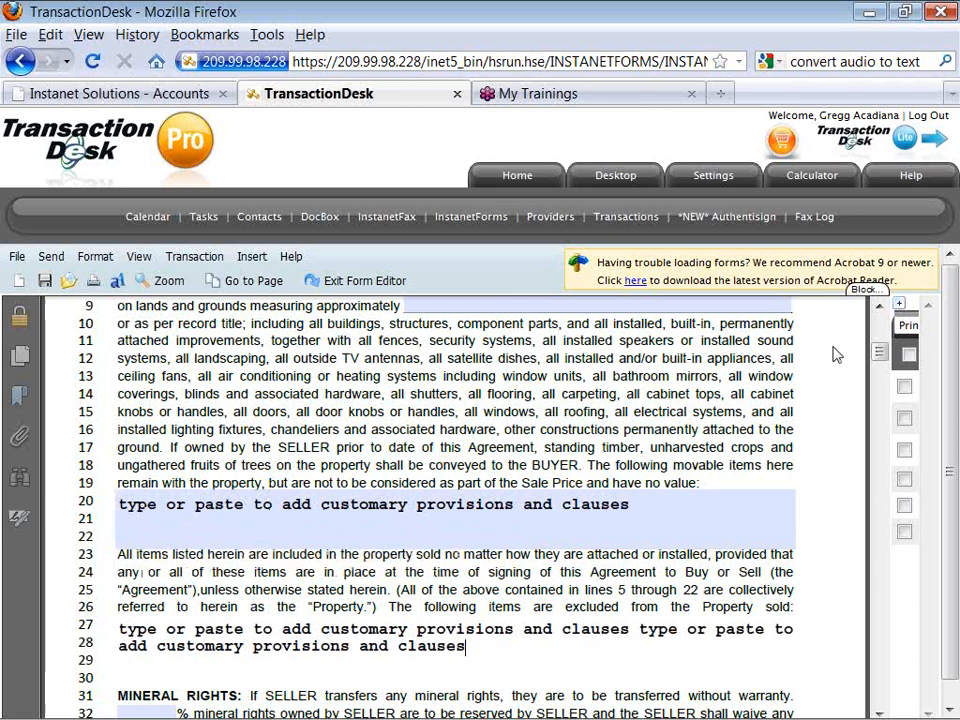
drag(879, 352, 879, 368)
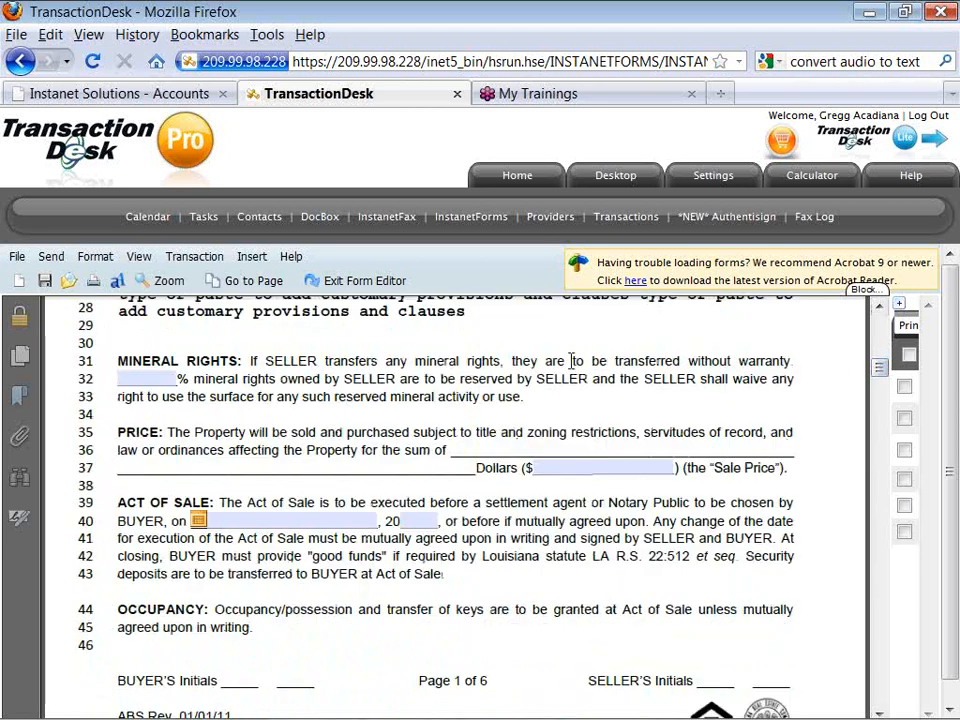
Enter 100% as the mineral rights reserved by SELLER, then move on to page 2.
click(153, 376)
text(100)
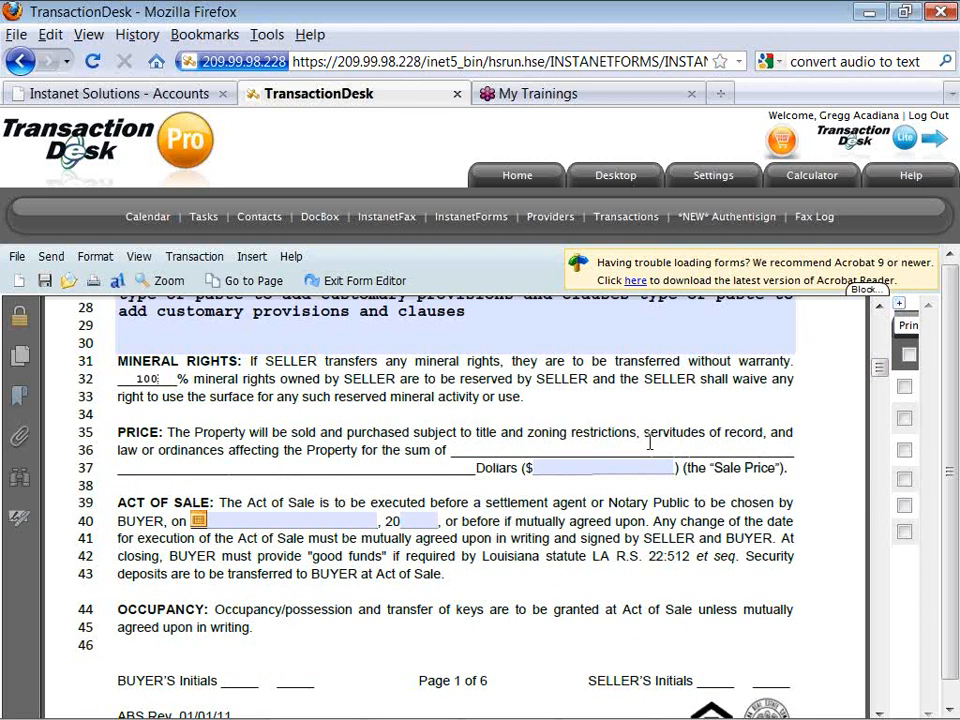
click(879, 370)
drag(879, 370, 879, 398)
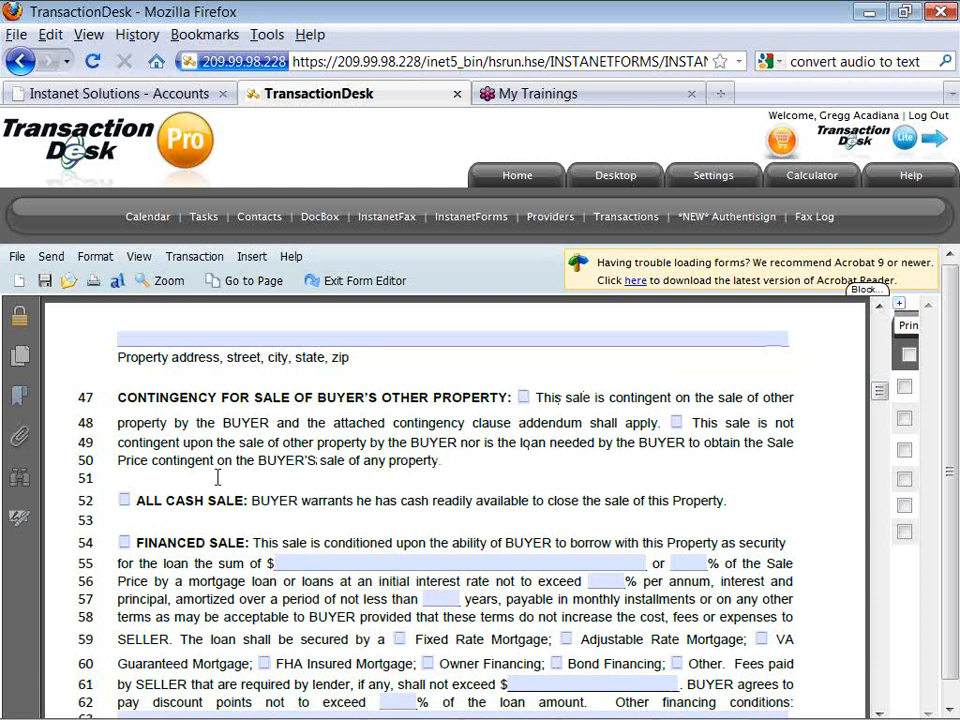
Mark the sale as Financed Sale with an Adjustable Rate Mortgage and 1% discount points.
click(124, 543)
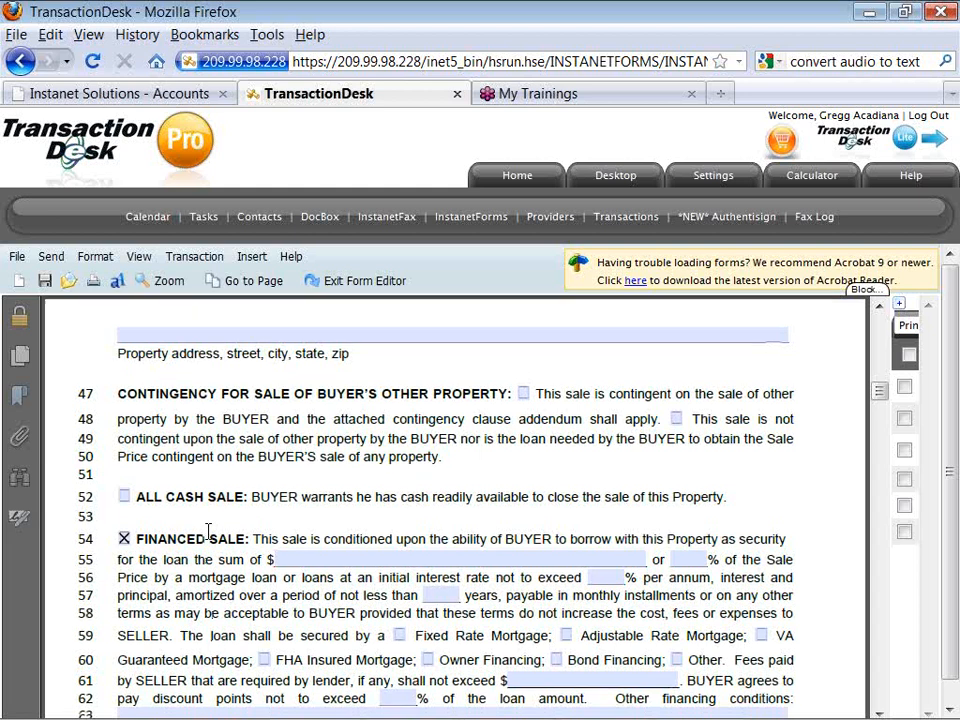
scroll(208, 531, down, 2)
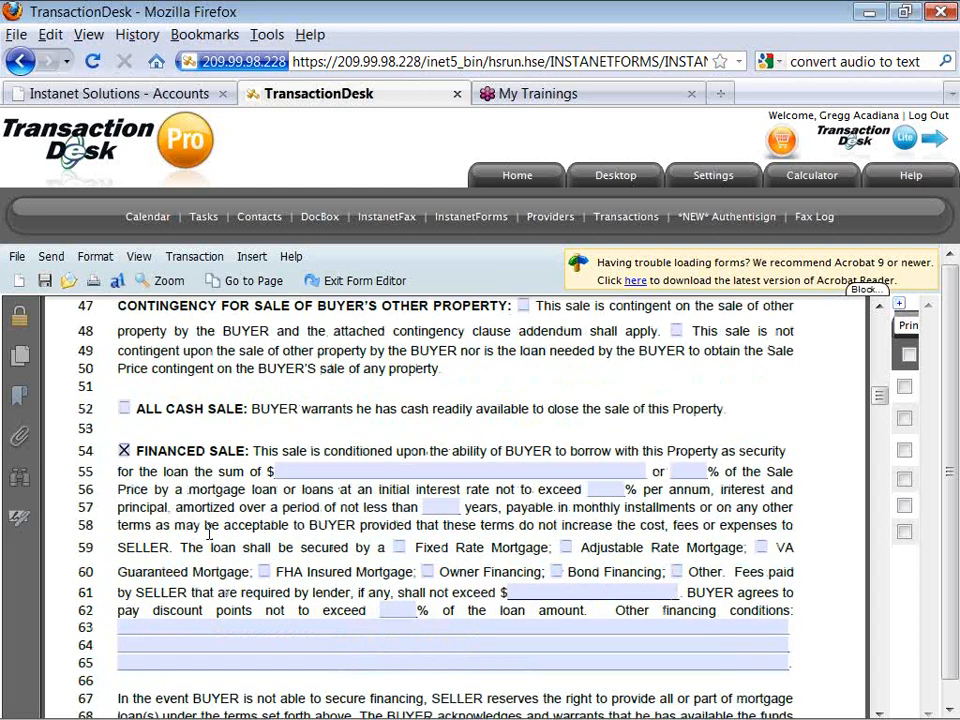
click(566, 547)
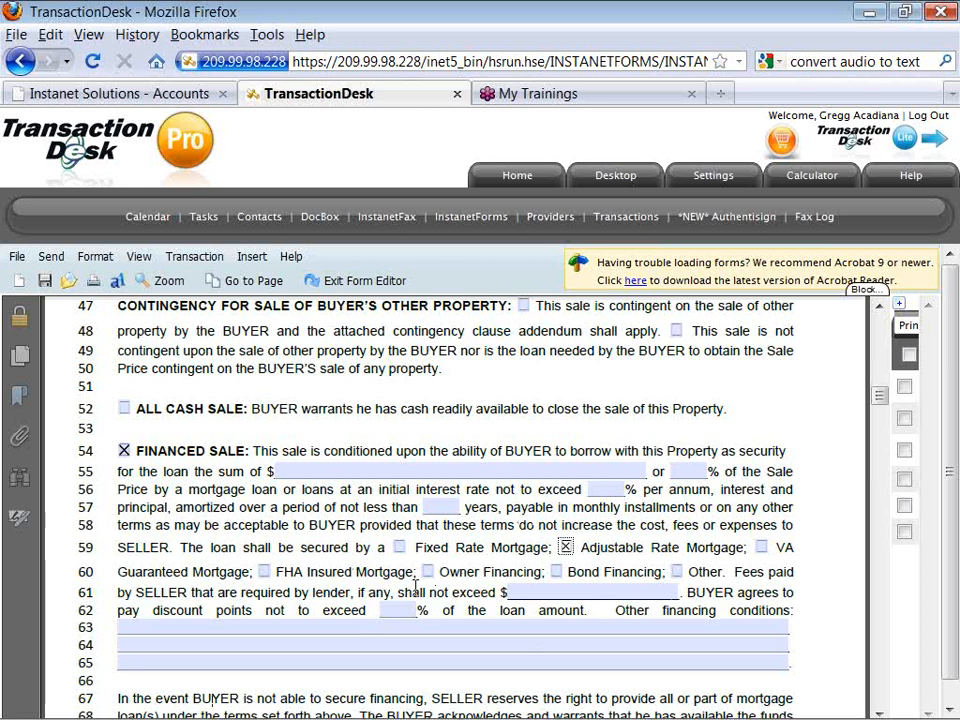
click(397, 610)
text(1)
Write the 'add the customary content to your online forms…' sentence as the other financing conditions.
click(376, 624)
text(add the customary content to you)
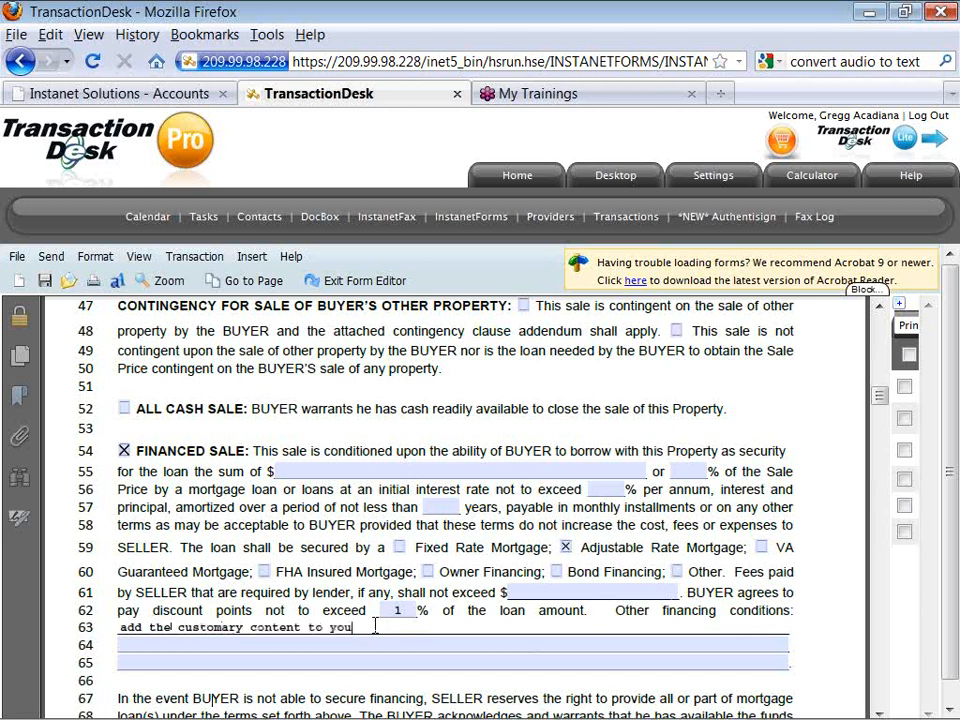
text(r online forms, pre-fi)
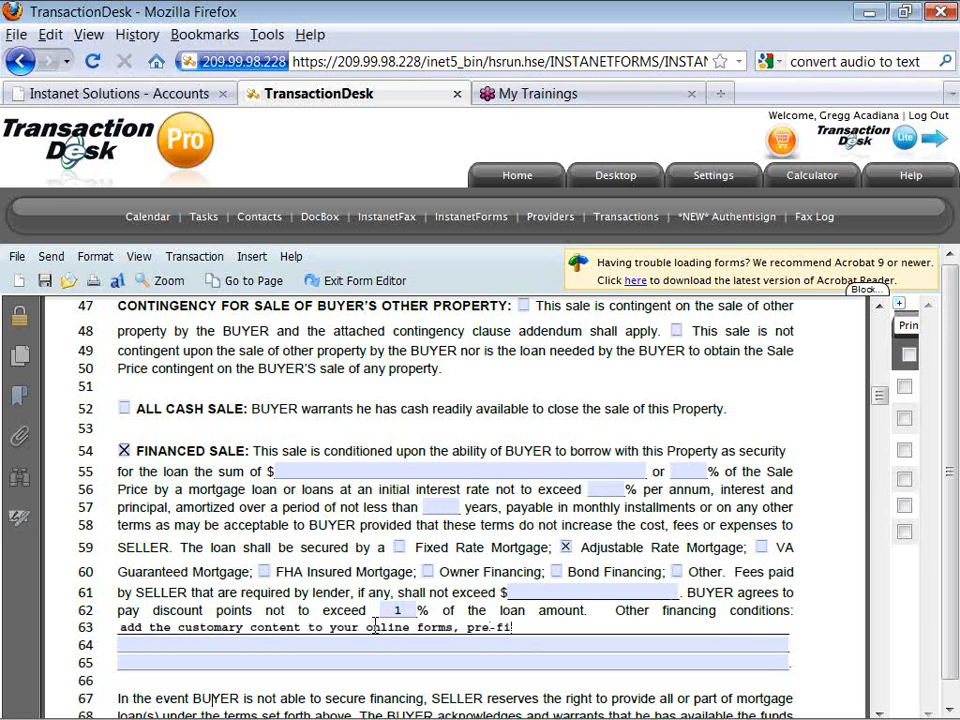
text(ll forms fields.)
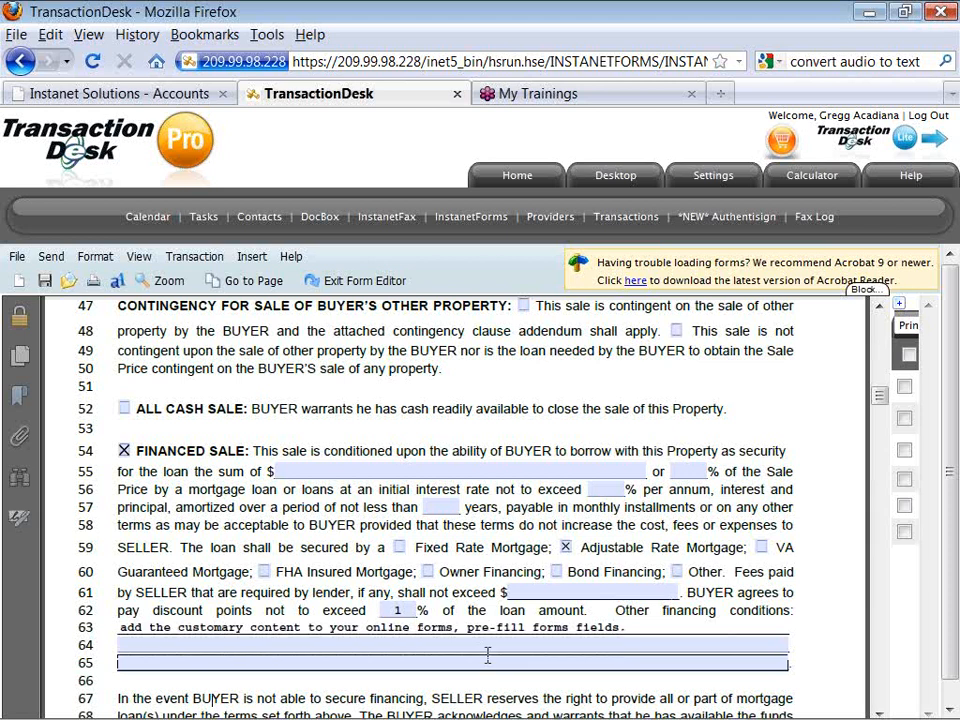
drag(878, 394, 878, 406)
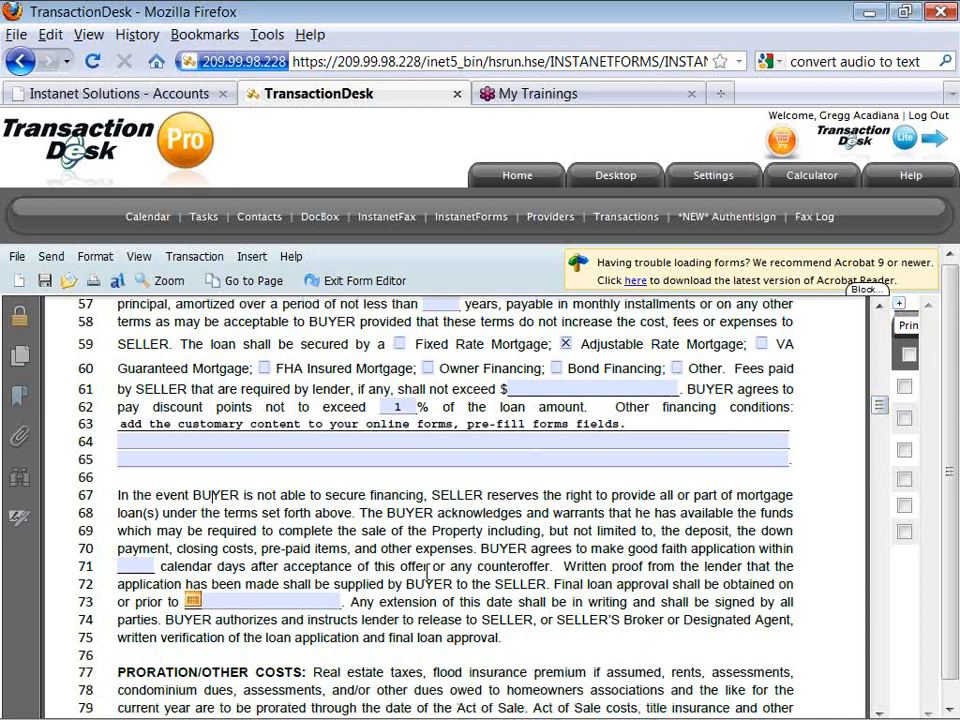
Set the loan application deadline to 7 calendar days, condition the sale on appraisal, and save.
click(137, 566)
text(7)
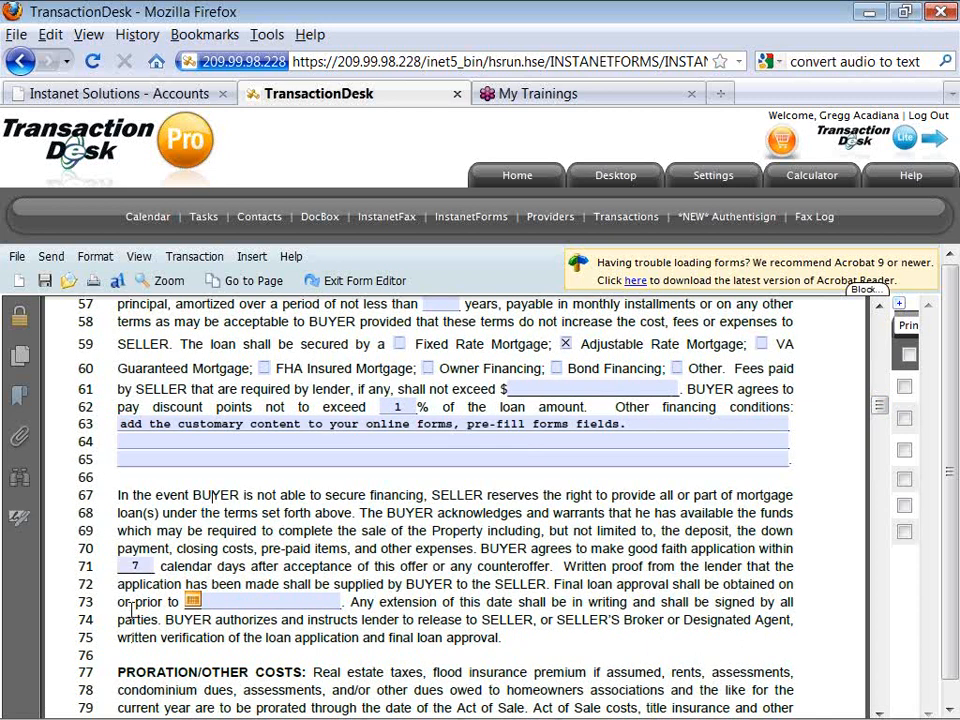
scroll(131, 612, down, 3)
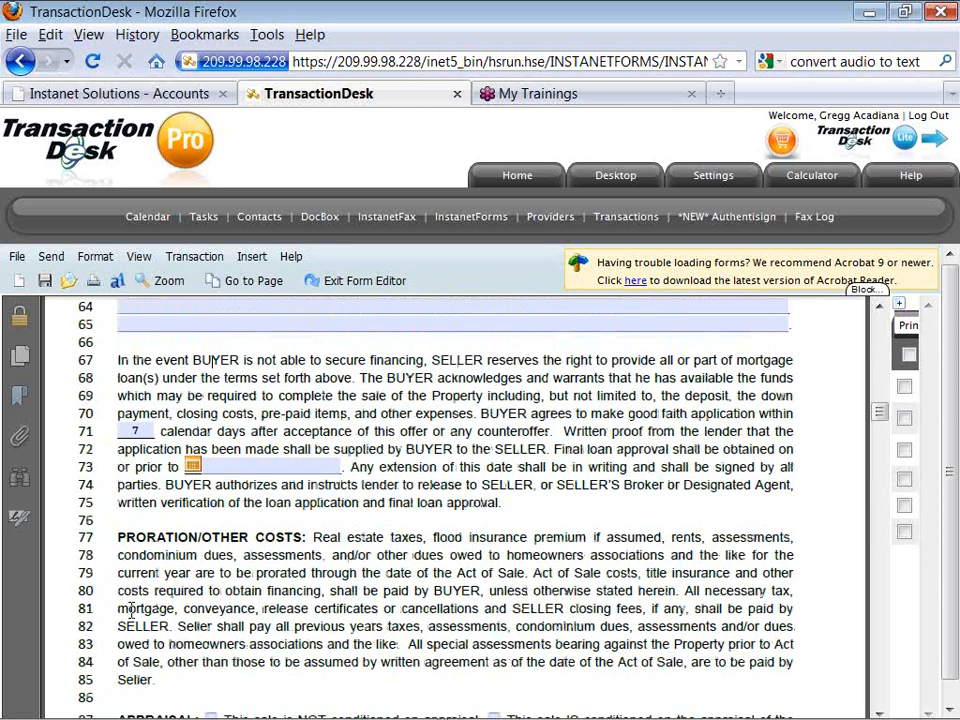
scroll(131, 612, down, 1)
scroll(131, 612, down, 2)
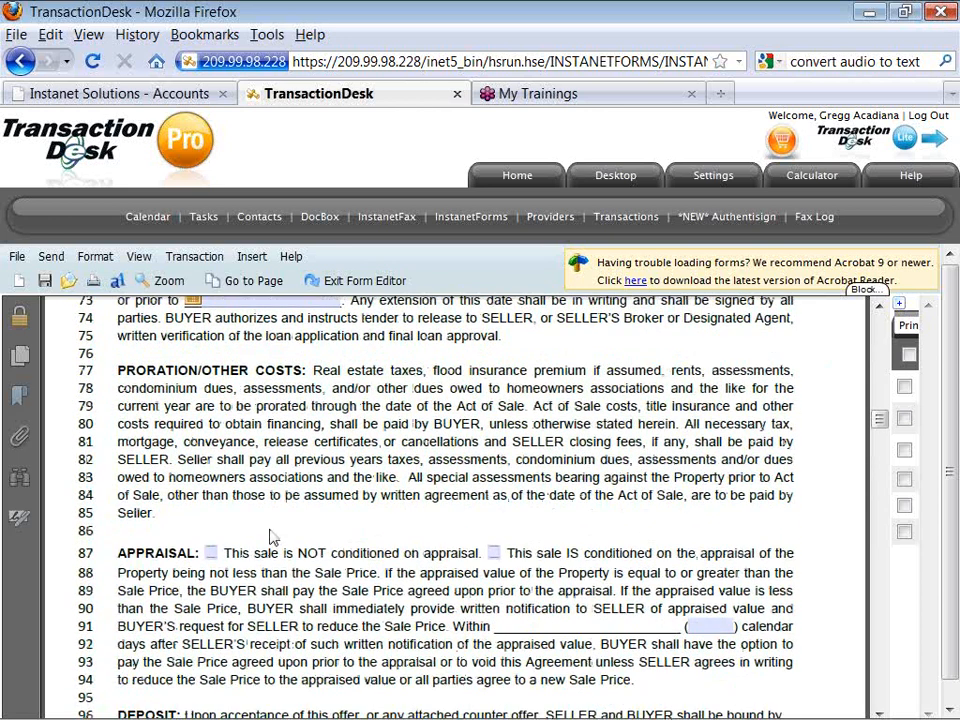
click(494, 554)
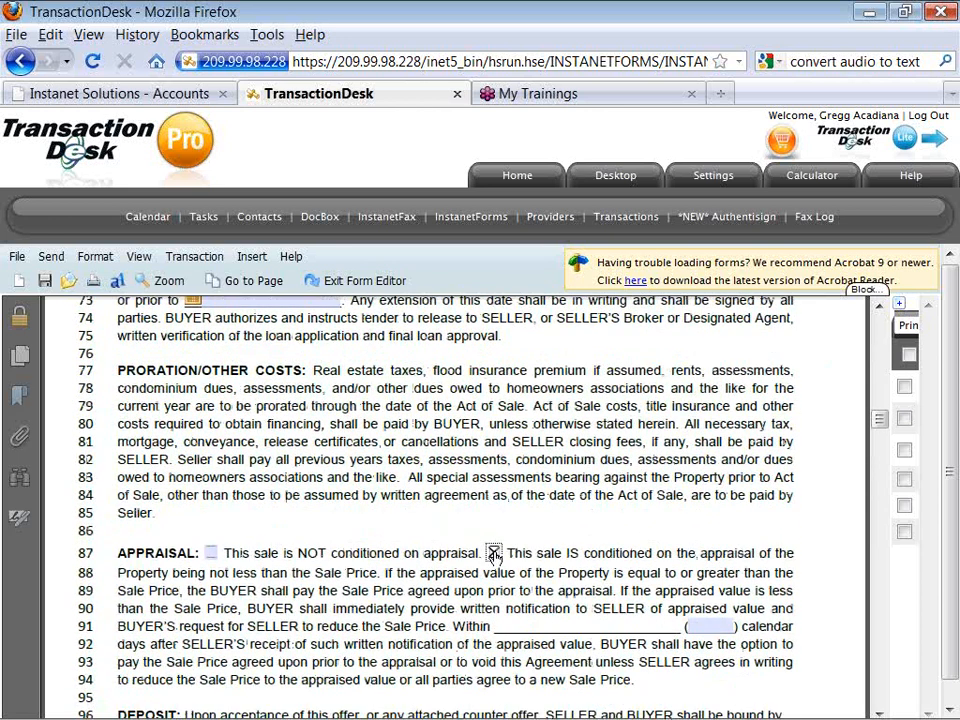
click(45, 284)
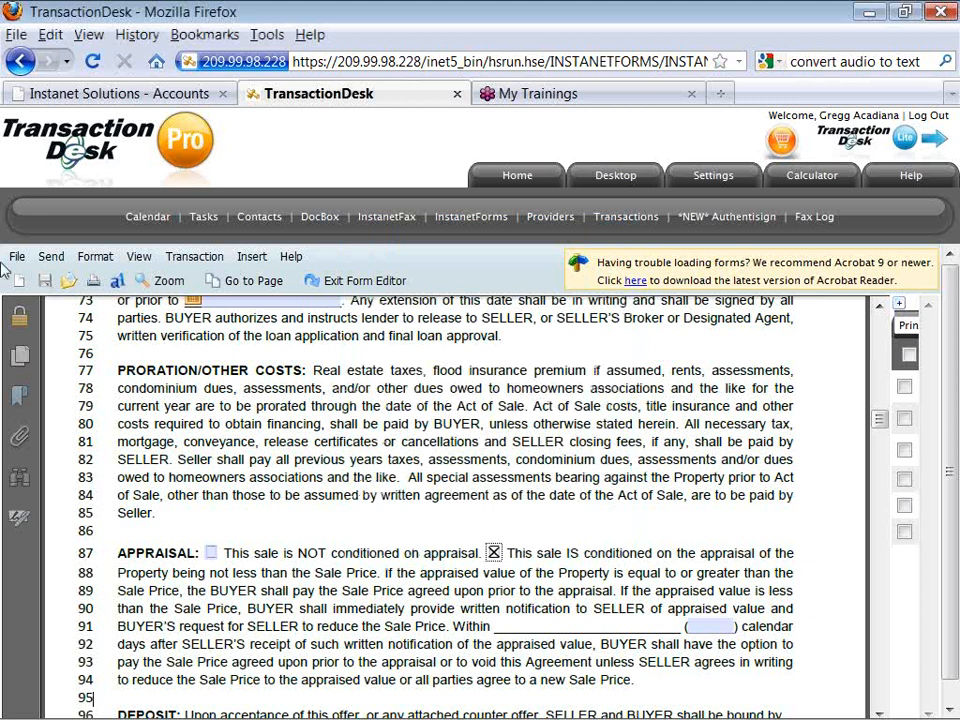
Exit the form editor back to the Lessor -- Lease Template overview.
click(385, 284)
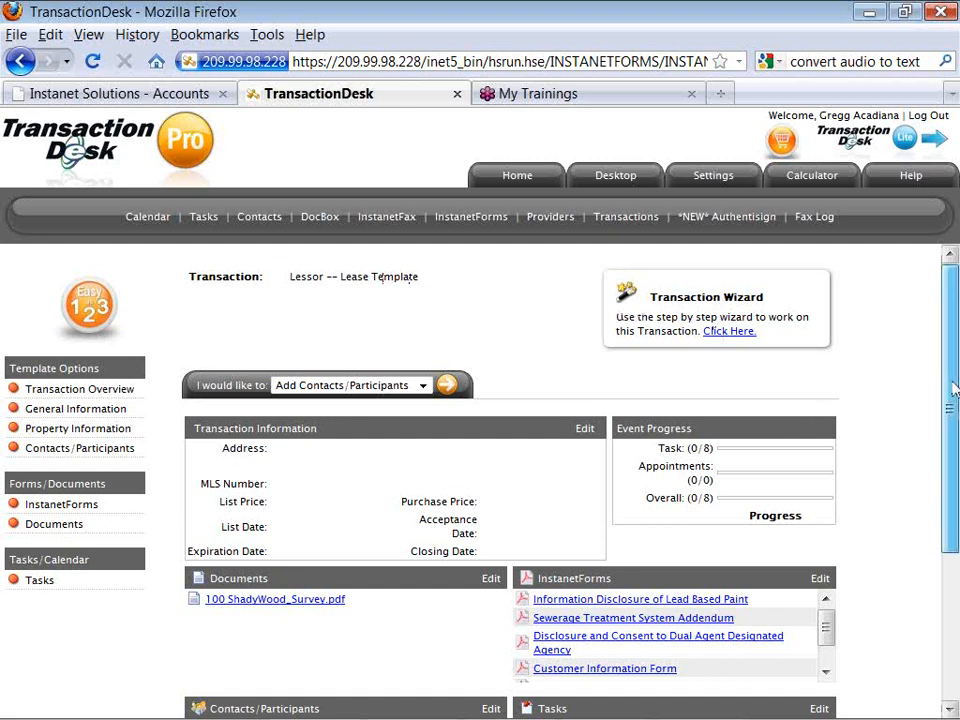
Scroll the transaction overview, then return to the TransactionDesk home page.
drag(946, 387, 951, 444)
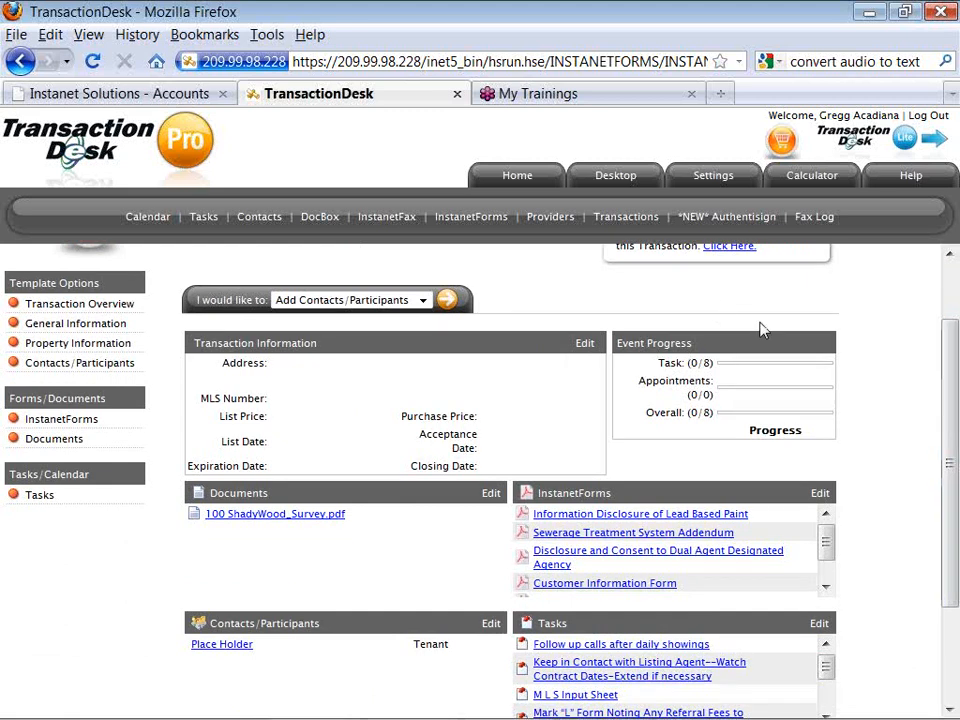
click(516, 185)
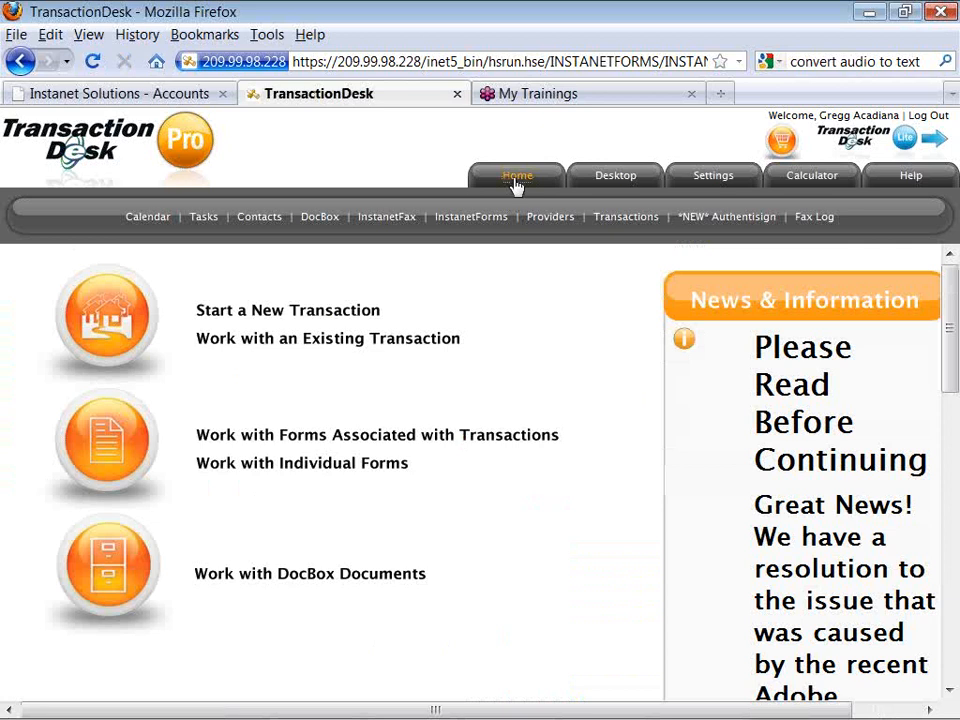
Show the My Transactions list of 12 open transactions, sorted by last modified.
click(617, 230)
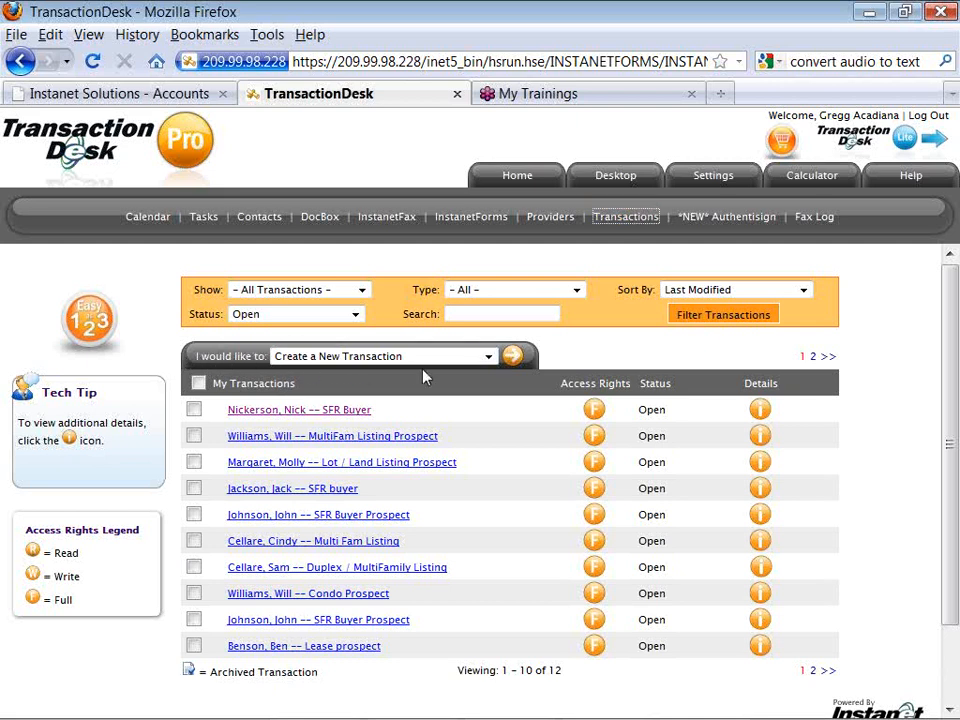
Start creating a new transaction and scroll through its options form.
click(512, 360)
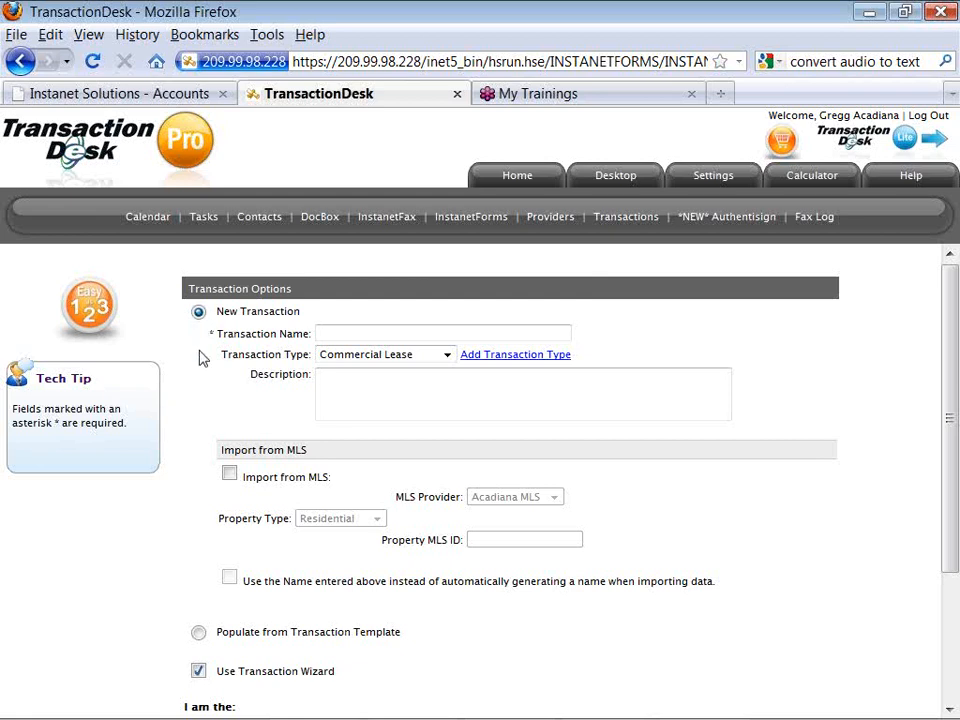
scroll(203, 358, down, 1)
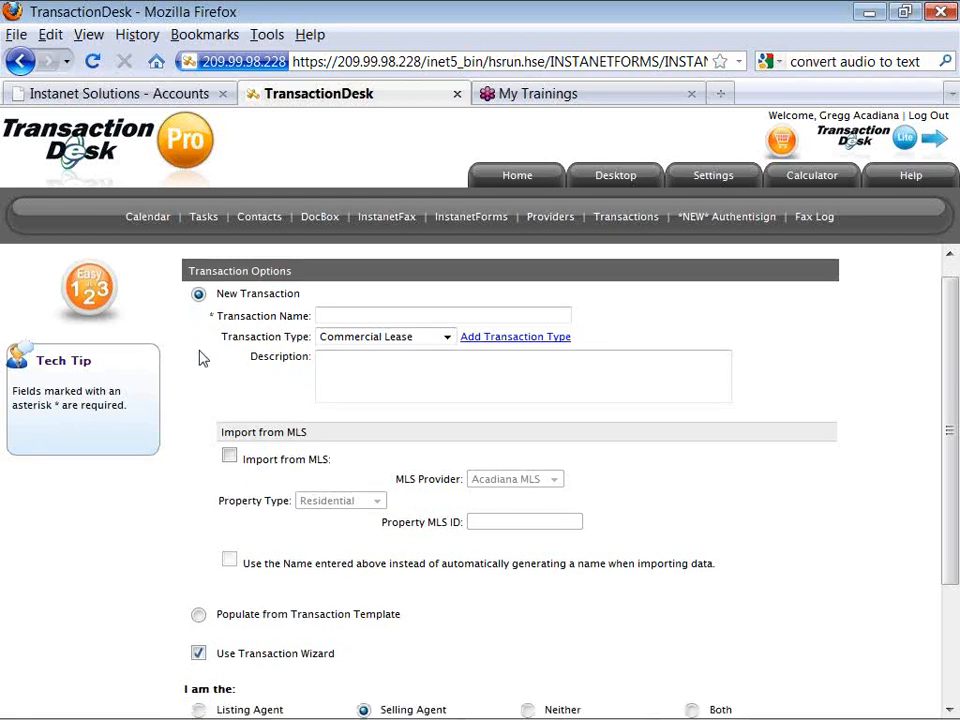
scroll(203, 358, down, 1)
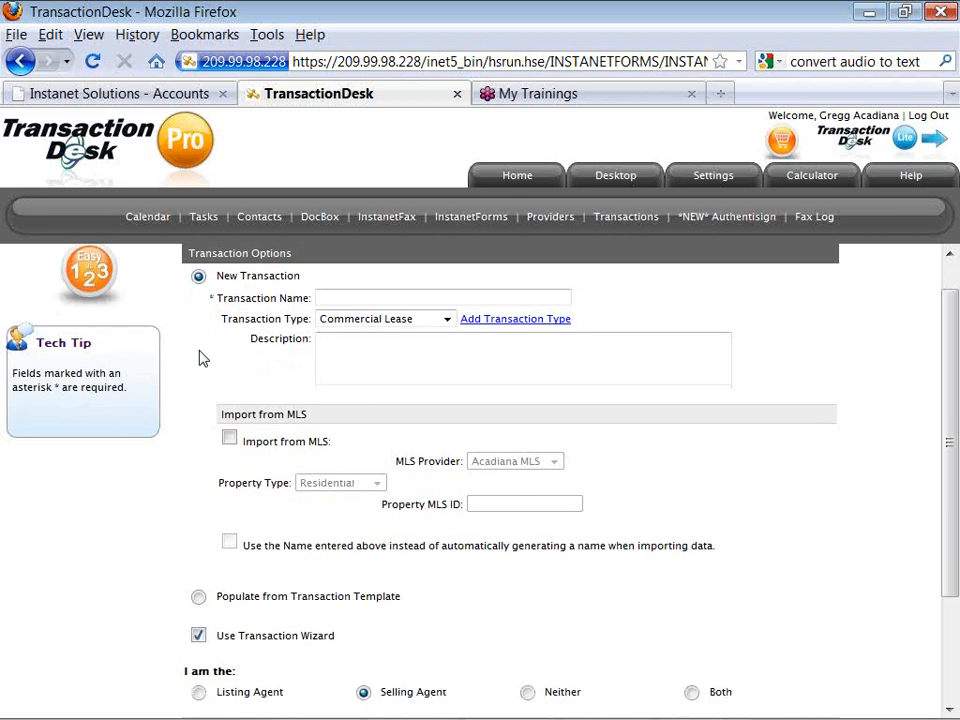
scroll(203, 358, down, 1)
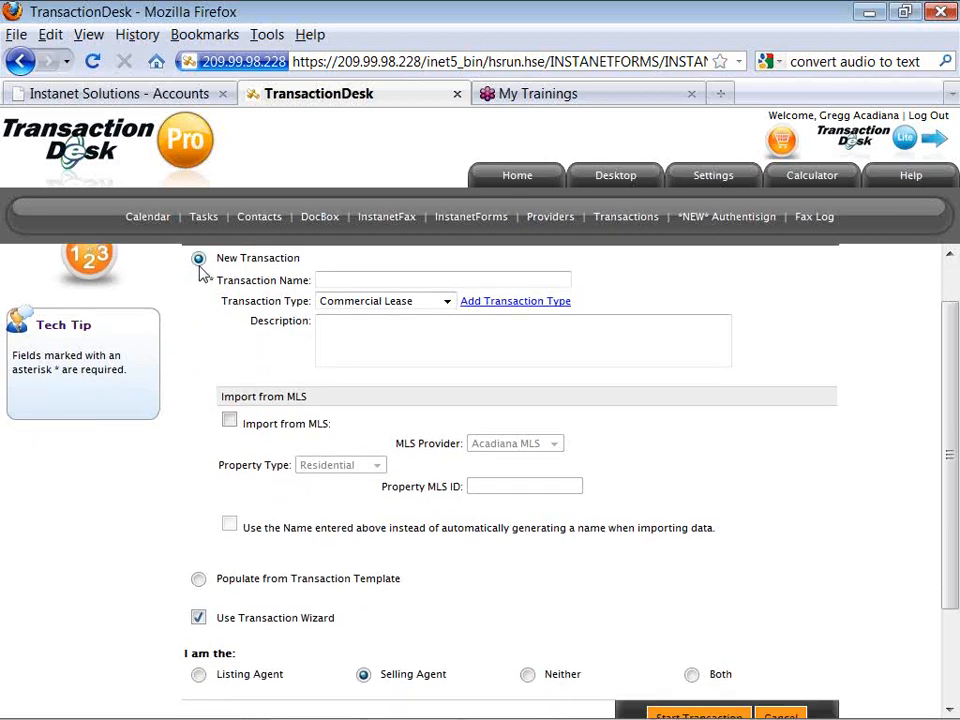
Base the new transaction on a template and name it the client's name plus 'Terrant prospect'.
click(199, 580)
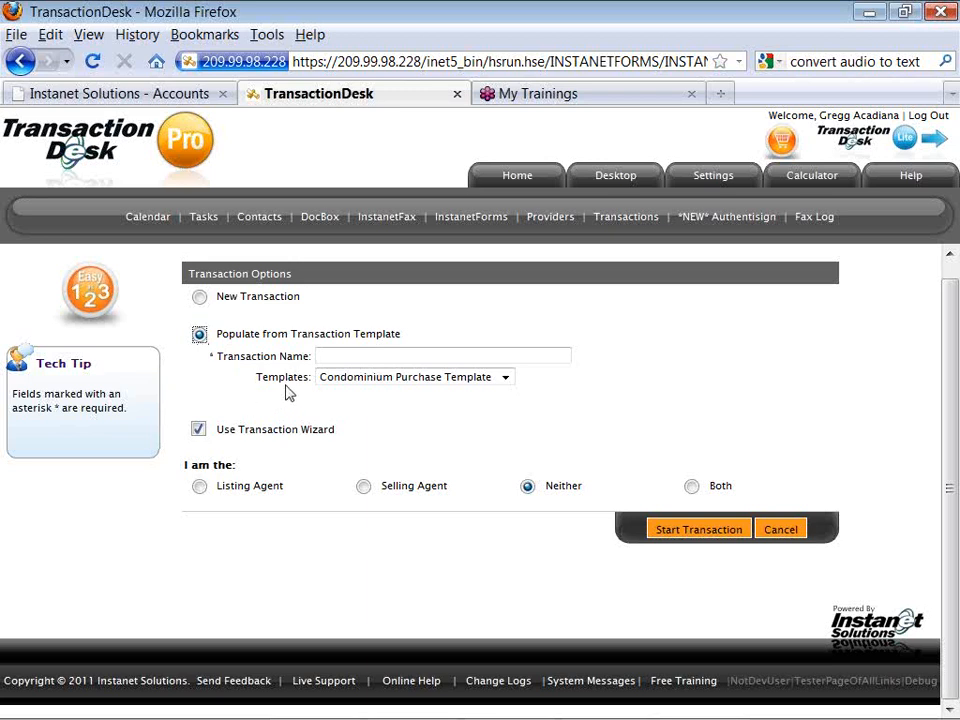
click(333, 357)
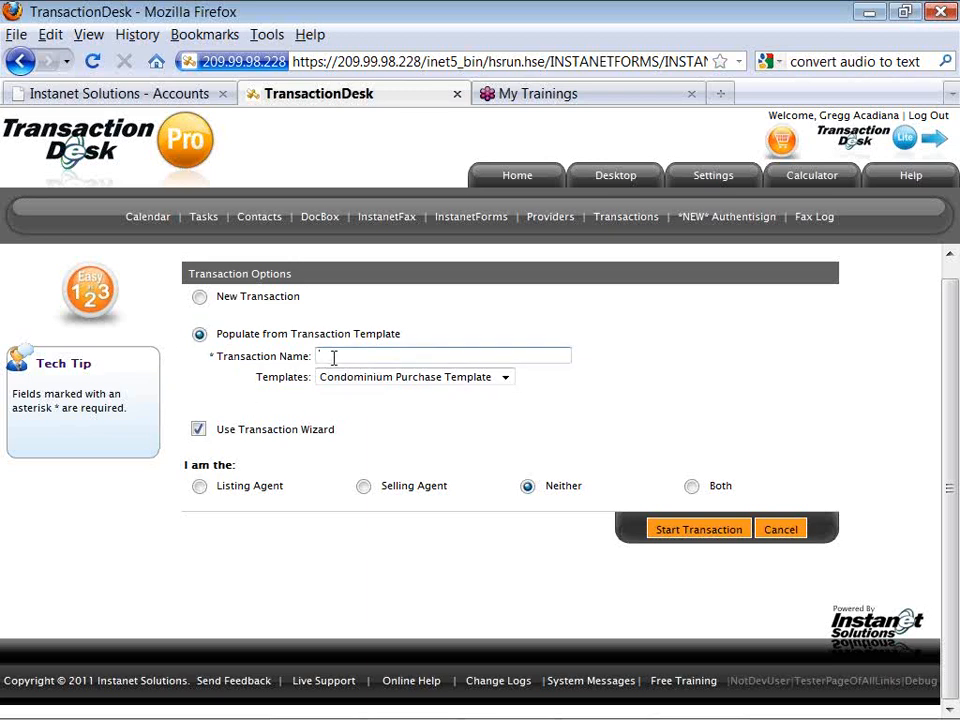
text( Terrant)
text( prospect)
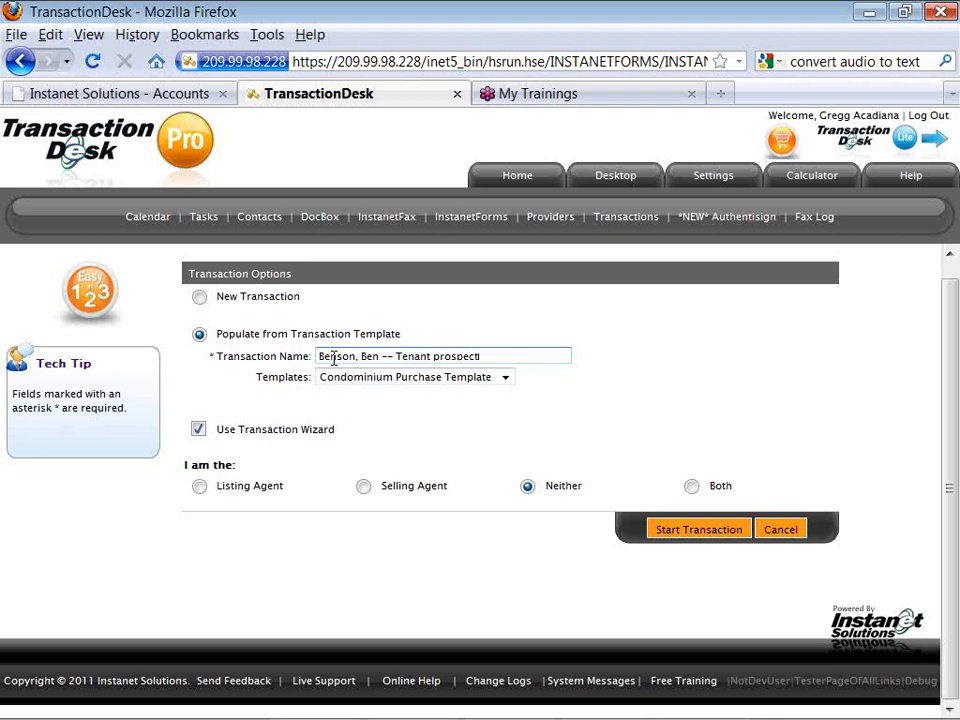
Fix the name, pick Lessor -- Lease Template, select Selling Agent, and start the transaction.
click(431, 356)
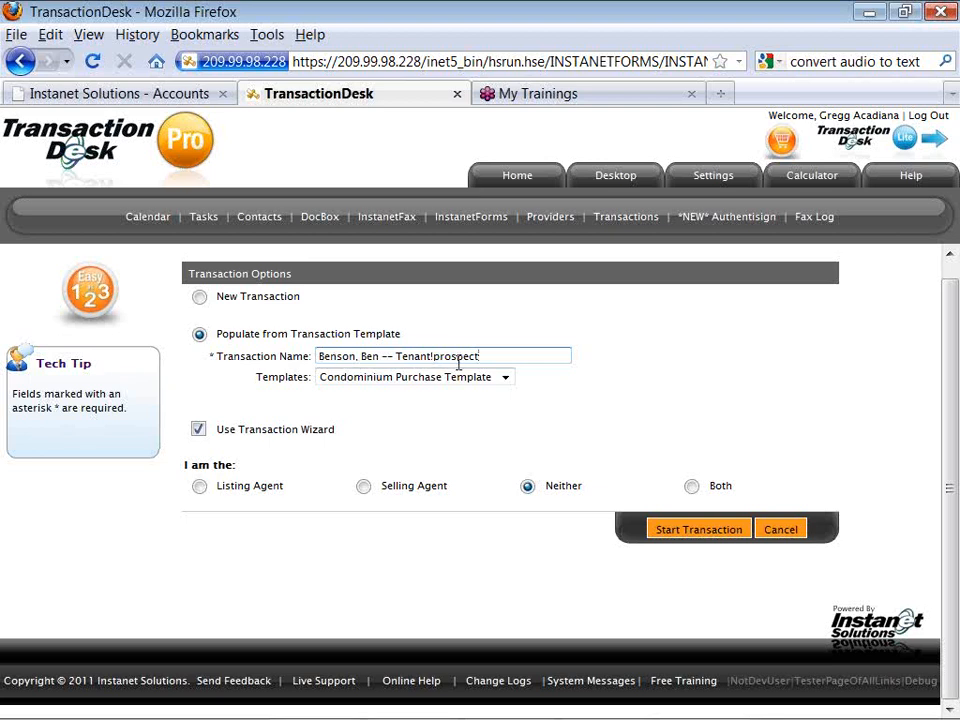
click(507, 380)
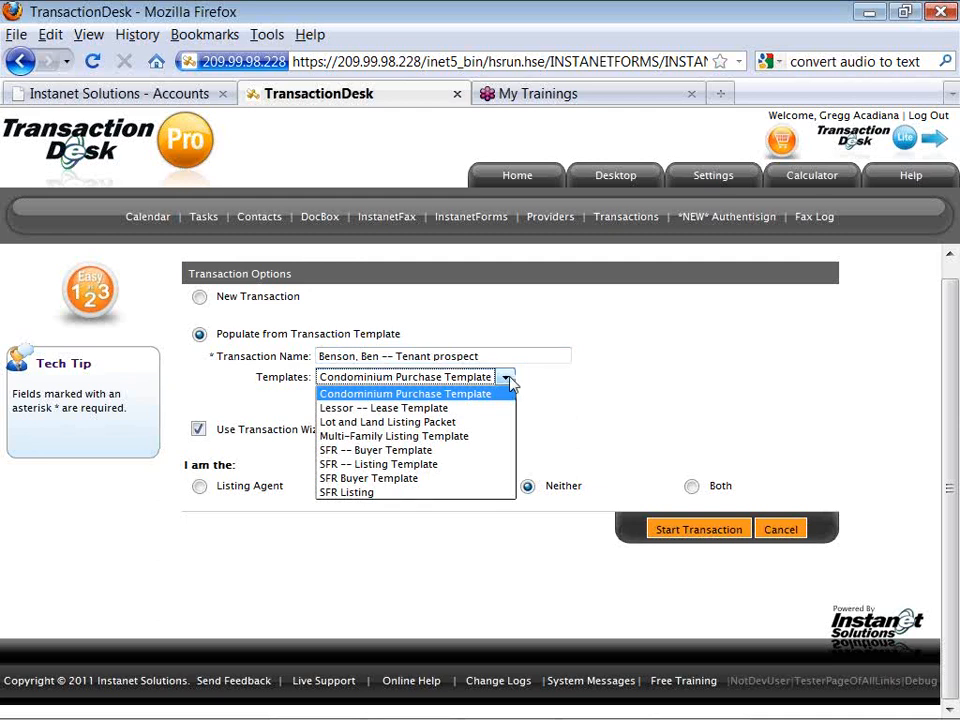
click(507, 380)
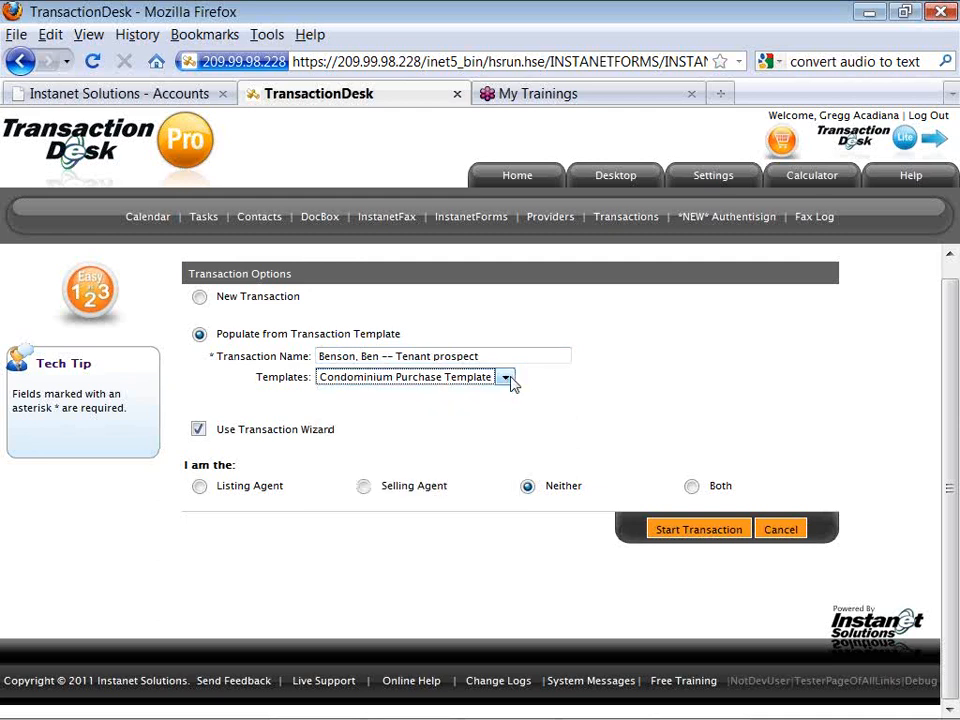
click(507, 380)
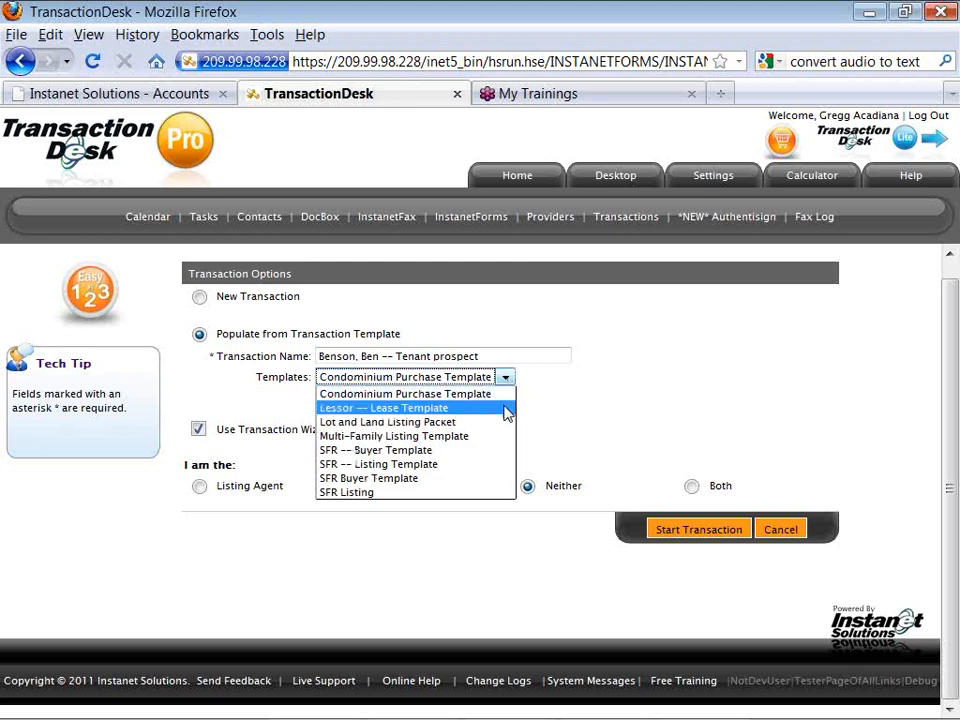
click(508, 408)
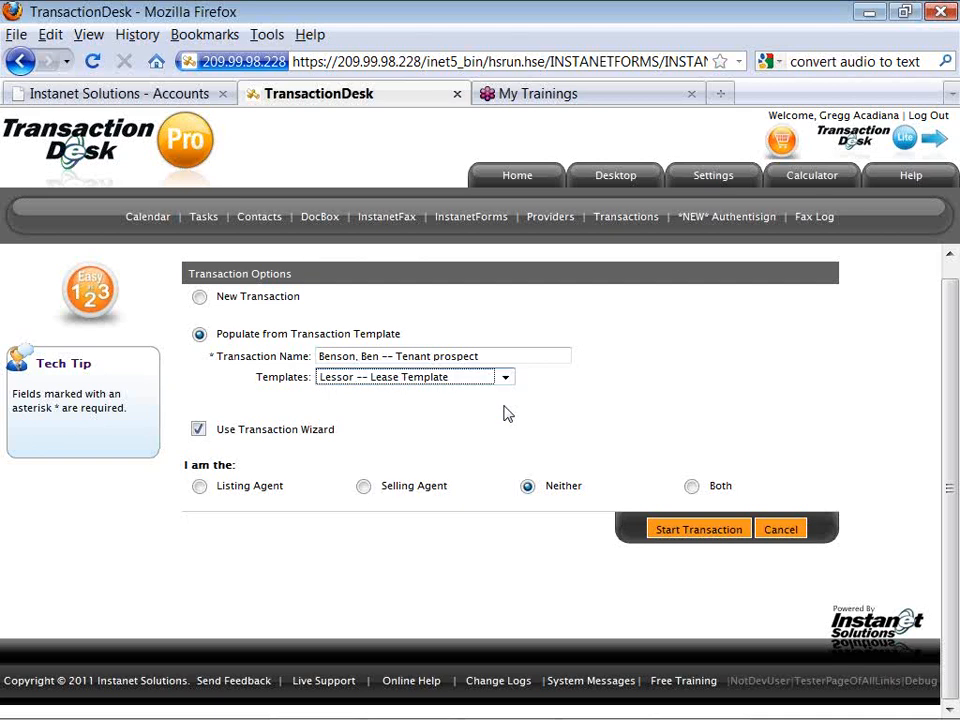
click(364, 487)
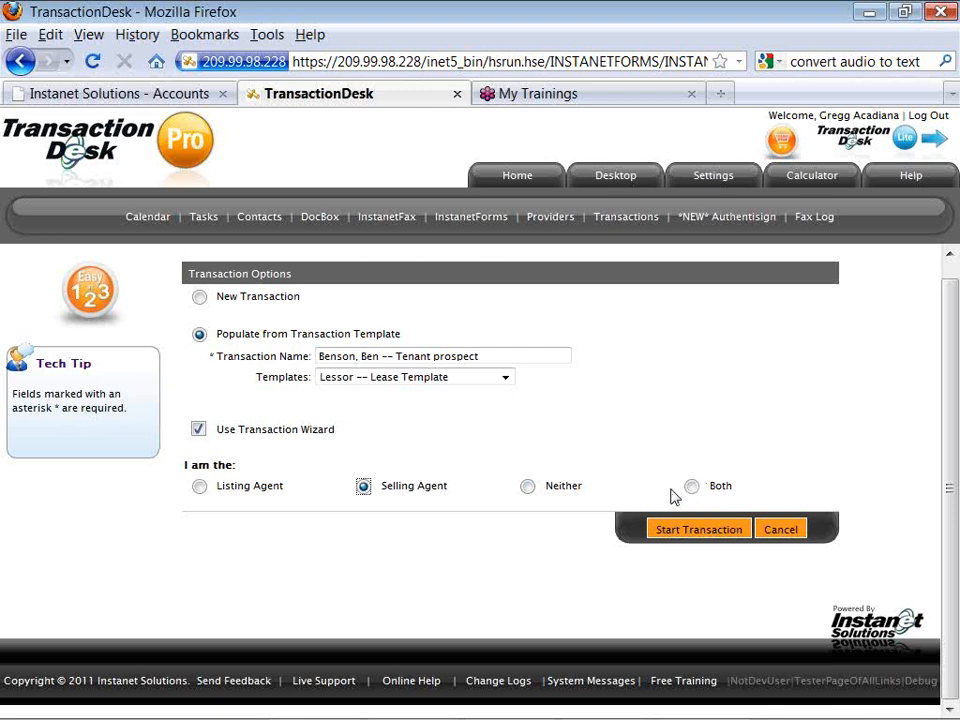
click(662, 533)
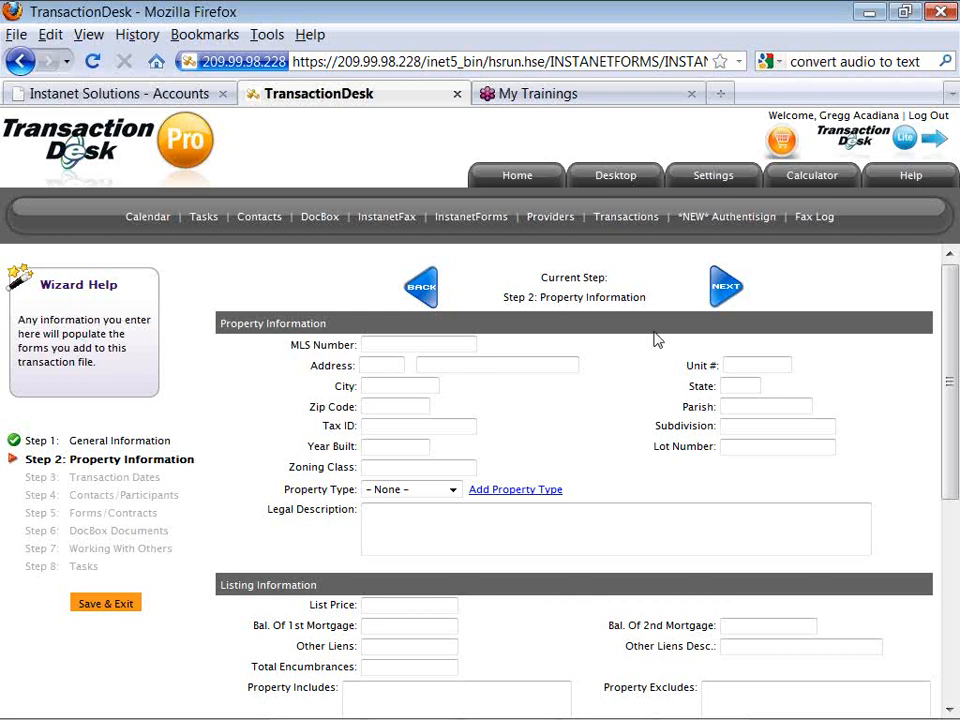
Advance the wizard past Property Information to Step 3, Transaction Dates.
click(723, 299)
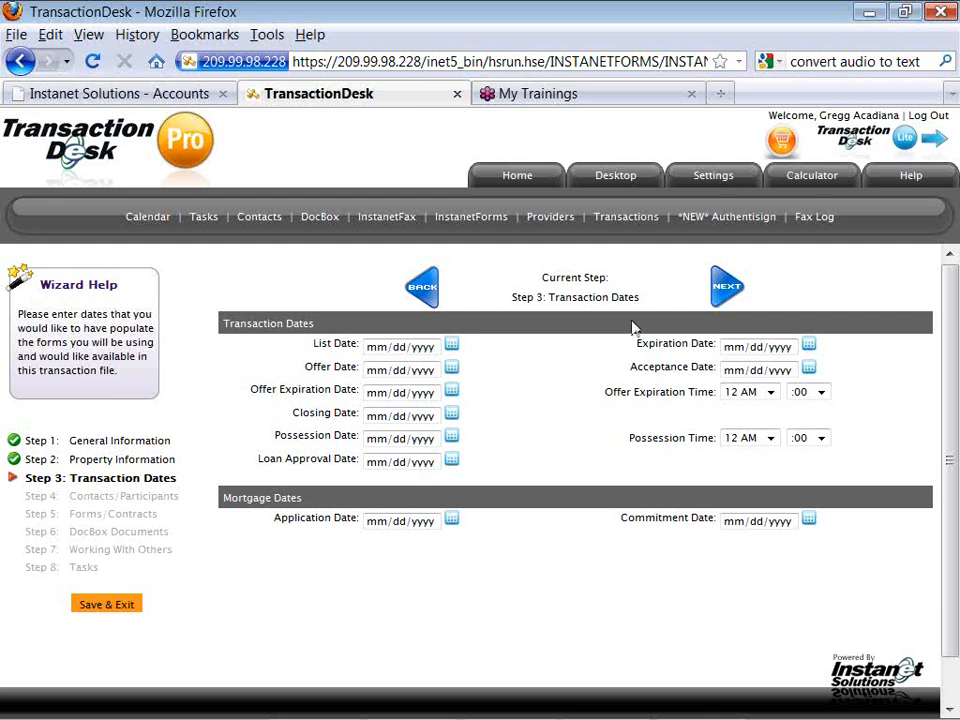
Set List Date to 07/12/2011 and Closing Date to 08/02/2011, then open the tenant placeholder contact.
click(452, 346)
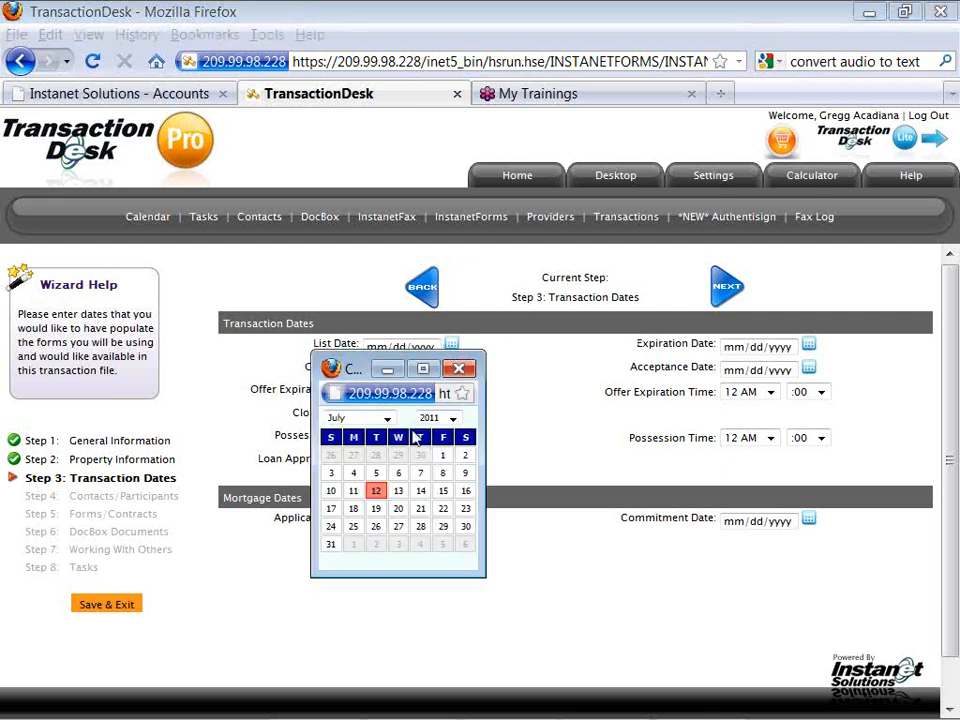
click(375, 490)
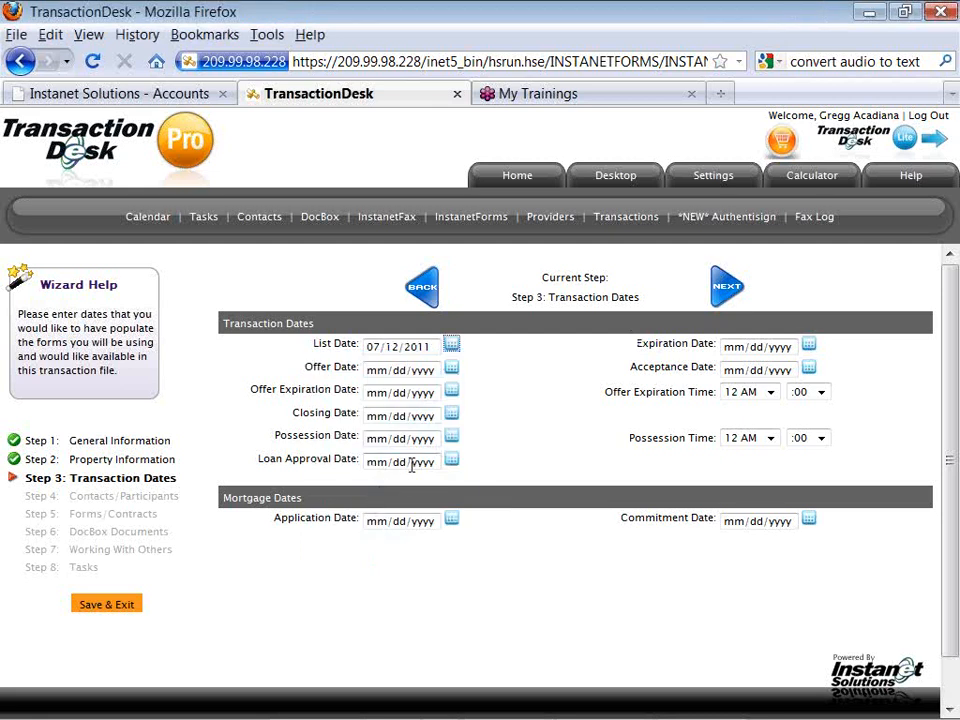
click(452, 416)
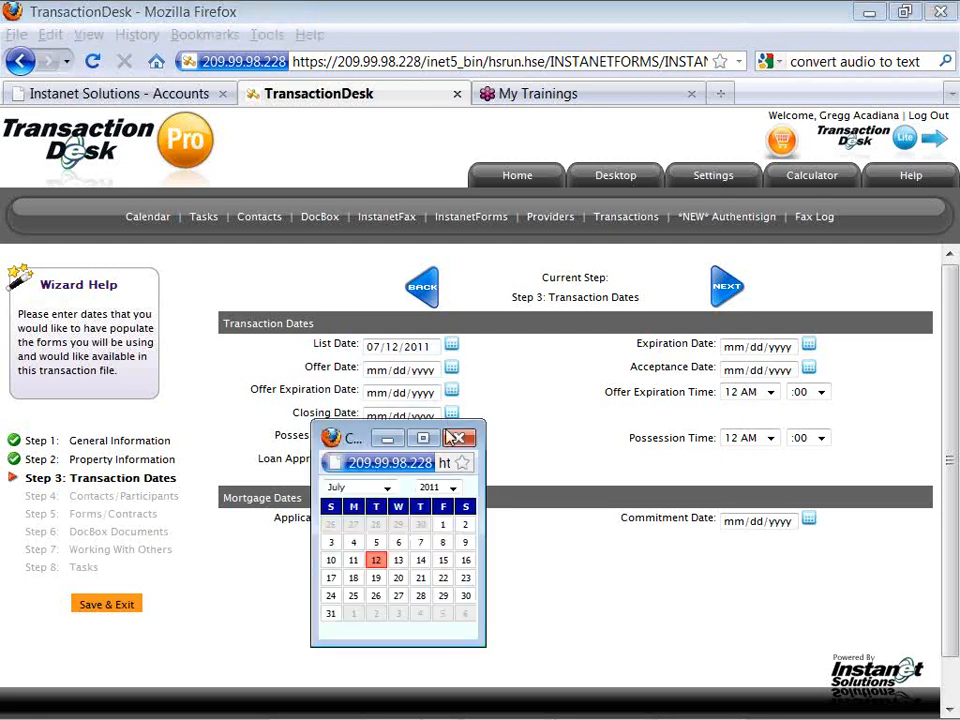
click(375, 613)
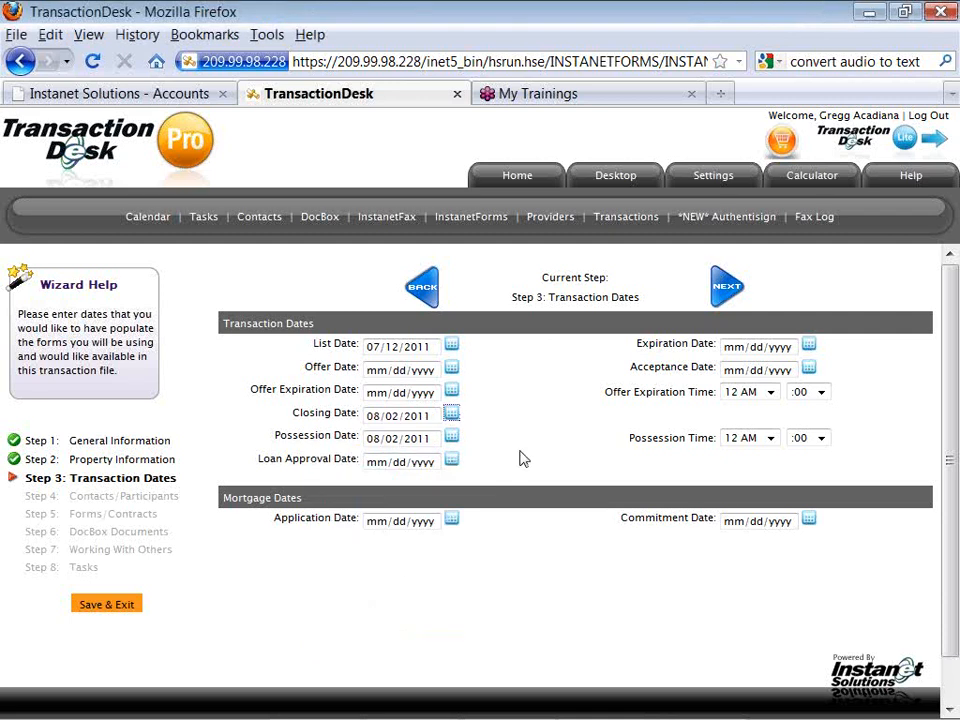
click(720, 290)
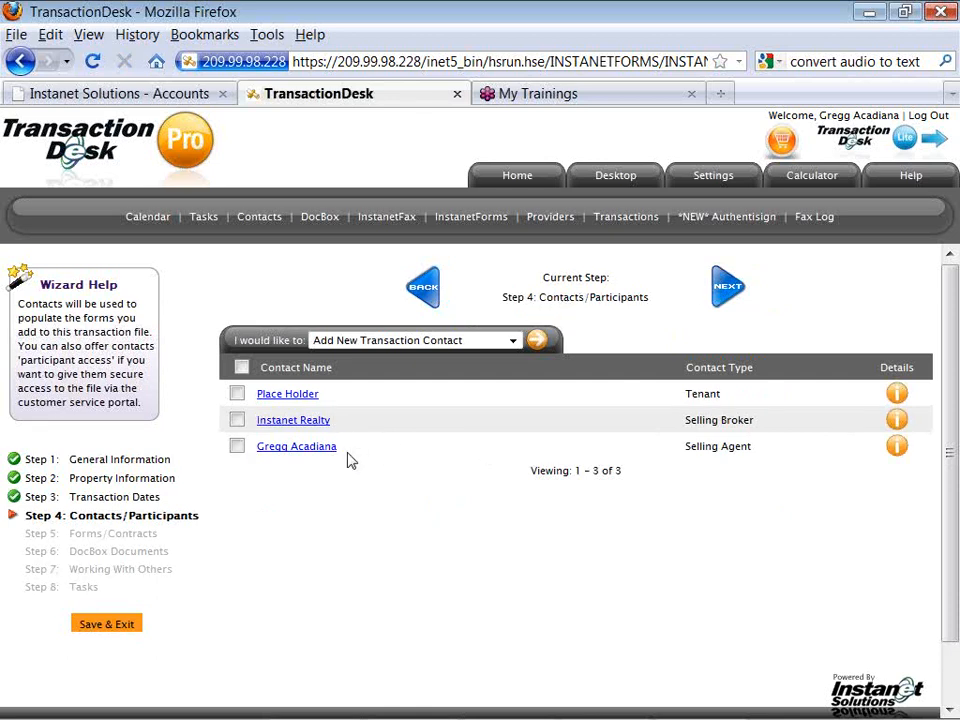
click(304, 398)
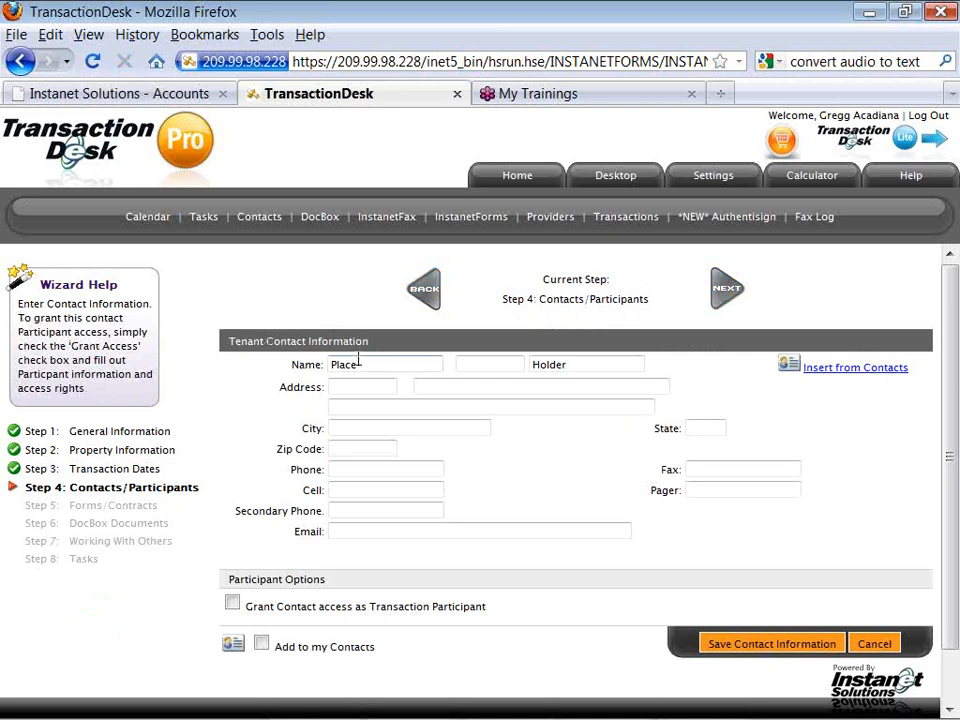
Replace the placeholder with the tenant's first and last name.
drag(355, 364, 314, 368)
text(ben)
key(Tab)
key(shift+Tab)
key(Tab)
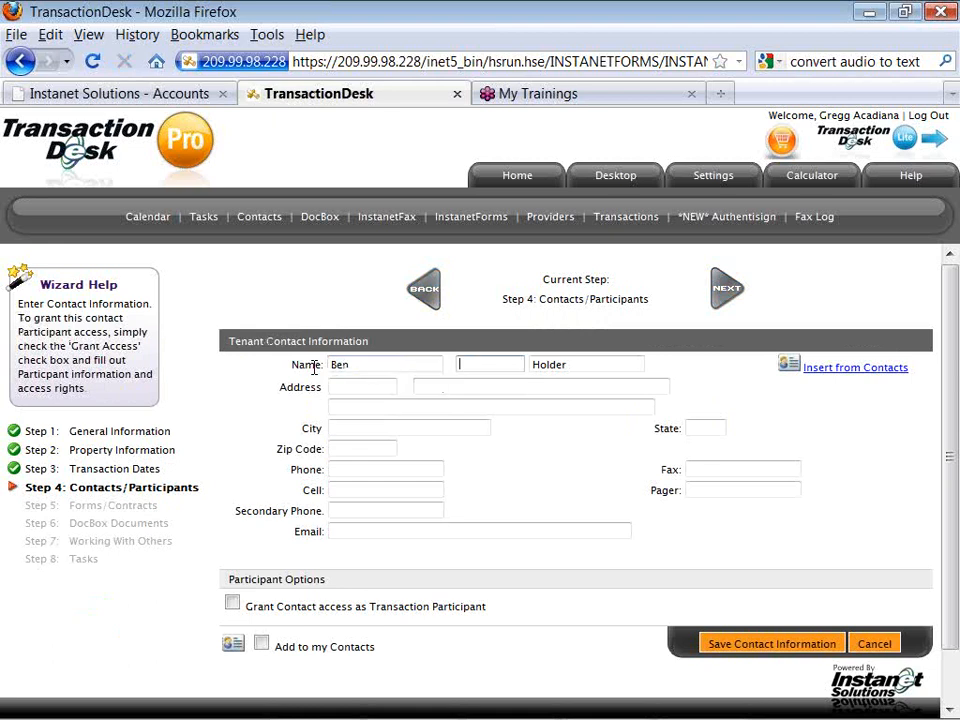
key(Tab)
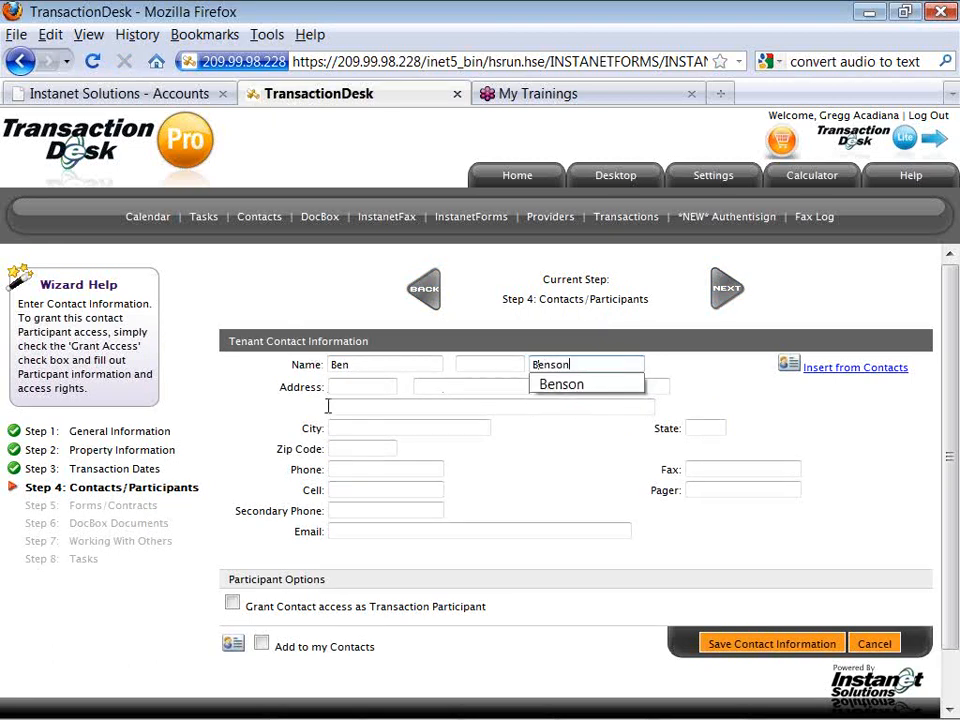
Fill in the tenant's saved cell number and email, add them to my contacts, and save.
click(345, 489)
key(Down)
key(Down)
key(Tab)
key(Tab)
key(Tab)
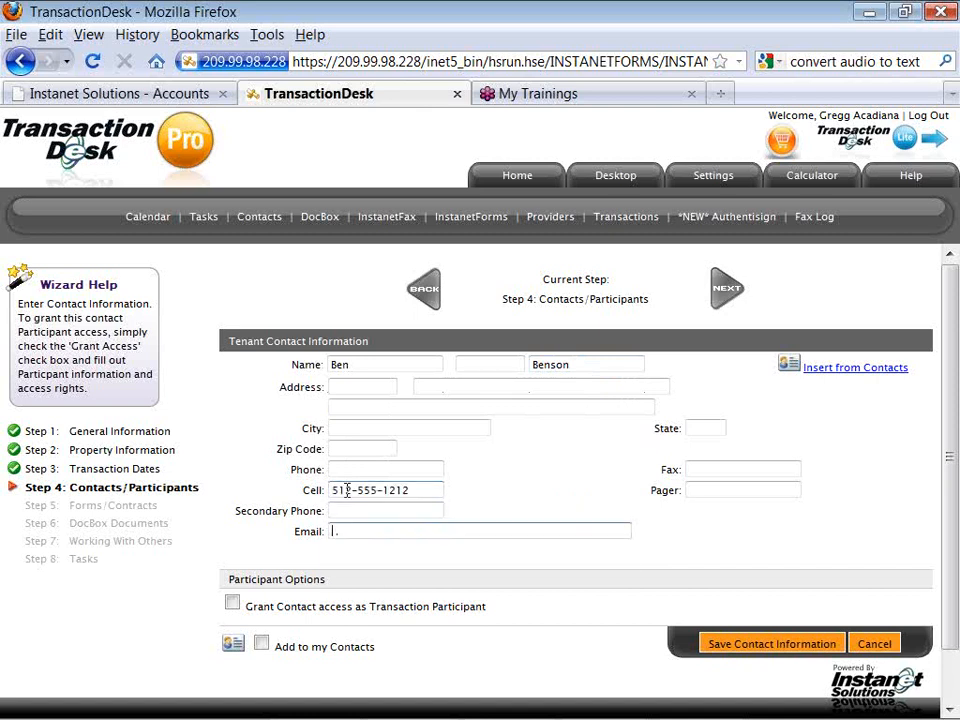
text(a)
key(Down)
key(Down)
key(Return)
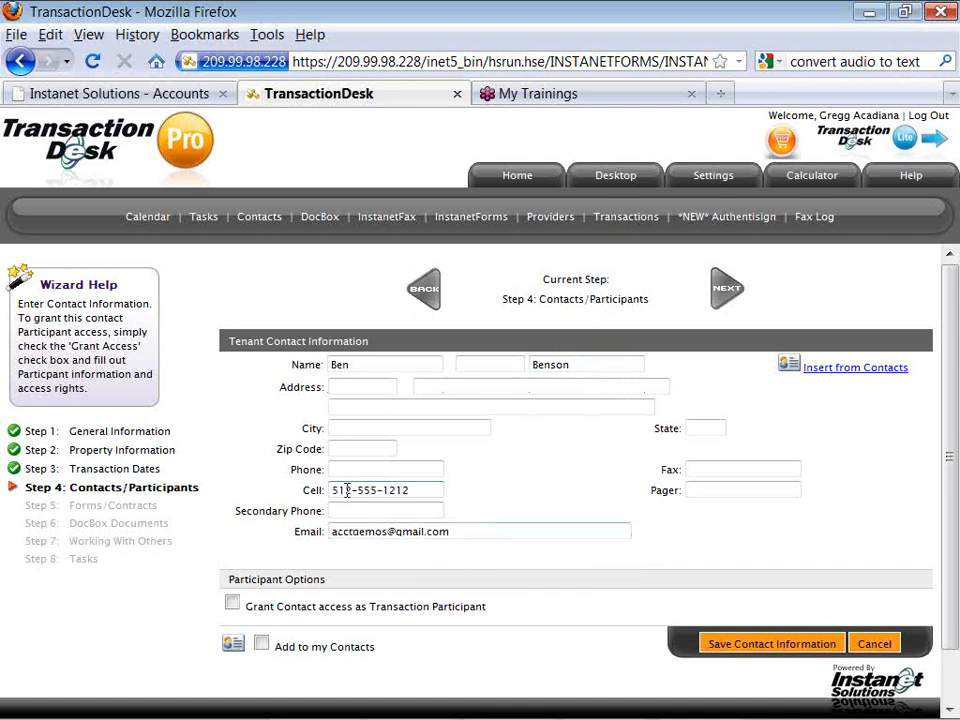
click(262, 646)
click(740, 645)
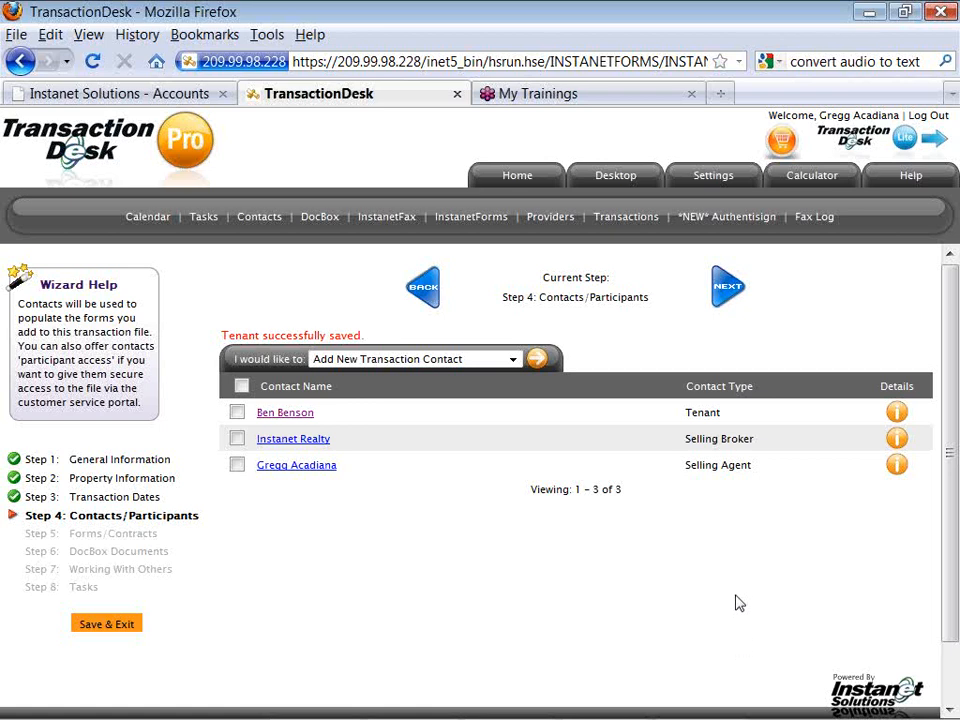
Move the wizard through Step 5 Forms/Contracts on to Step 6 DocBox Documents.
click(728, 292)
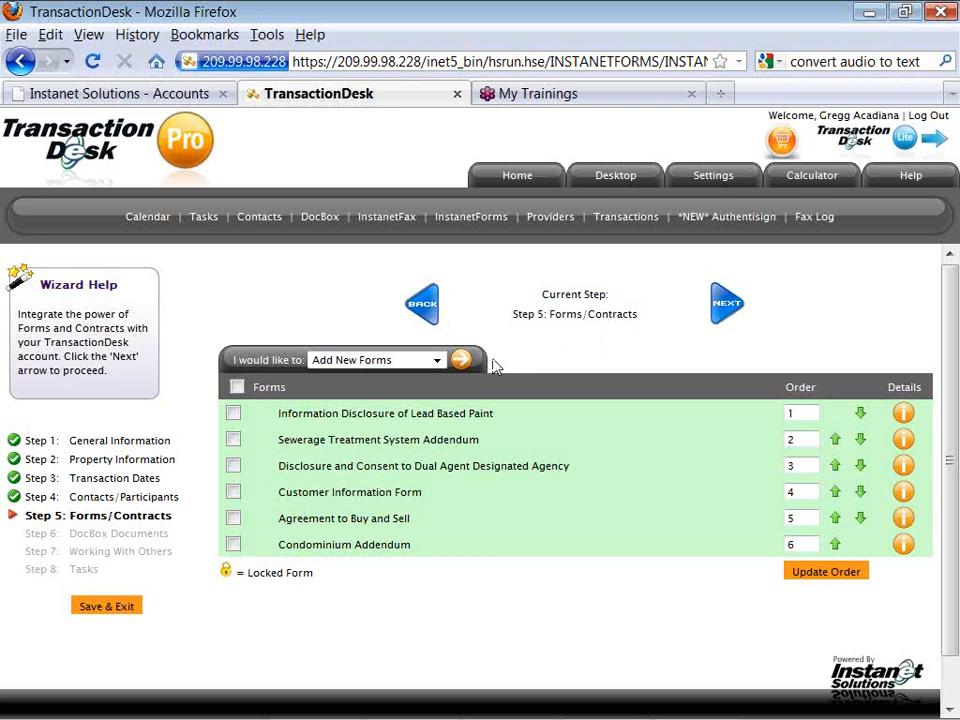
click(720, 308)
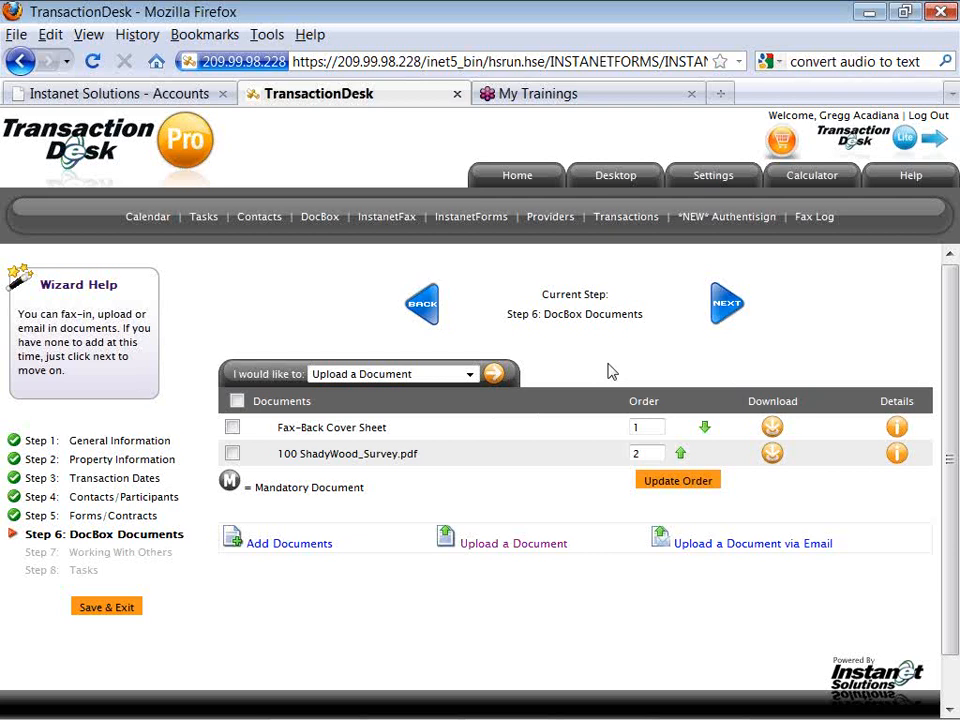
click(727, 317)
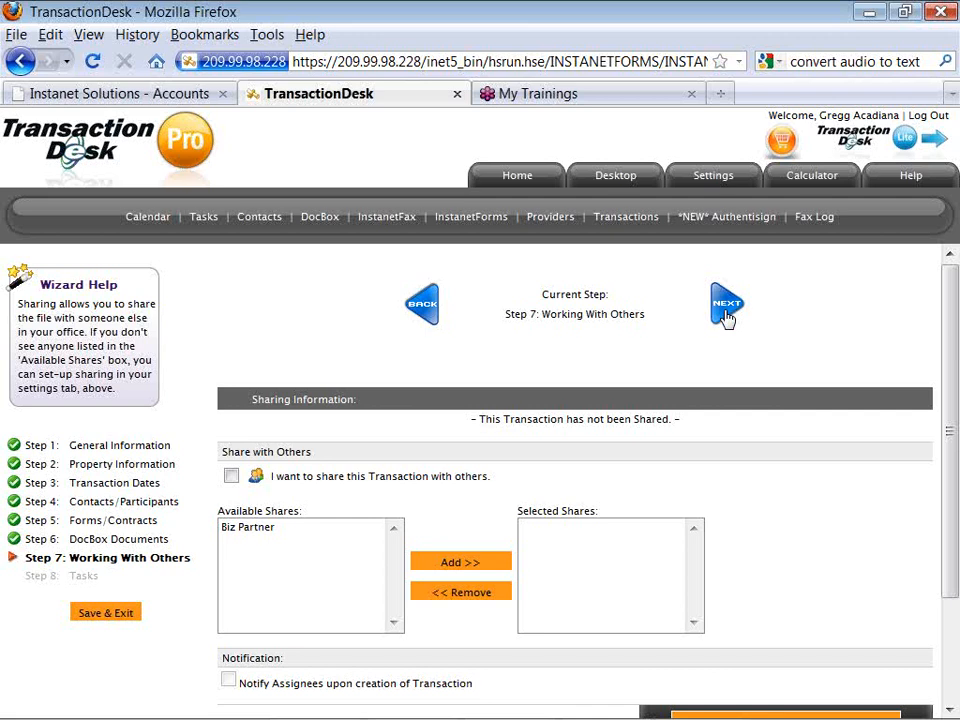
Advance the wizard past Working With Others to Step 8: Tasks.
click(727, 310)
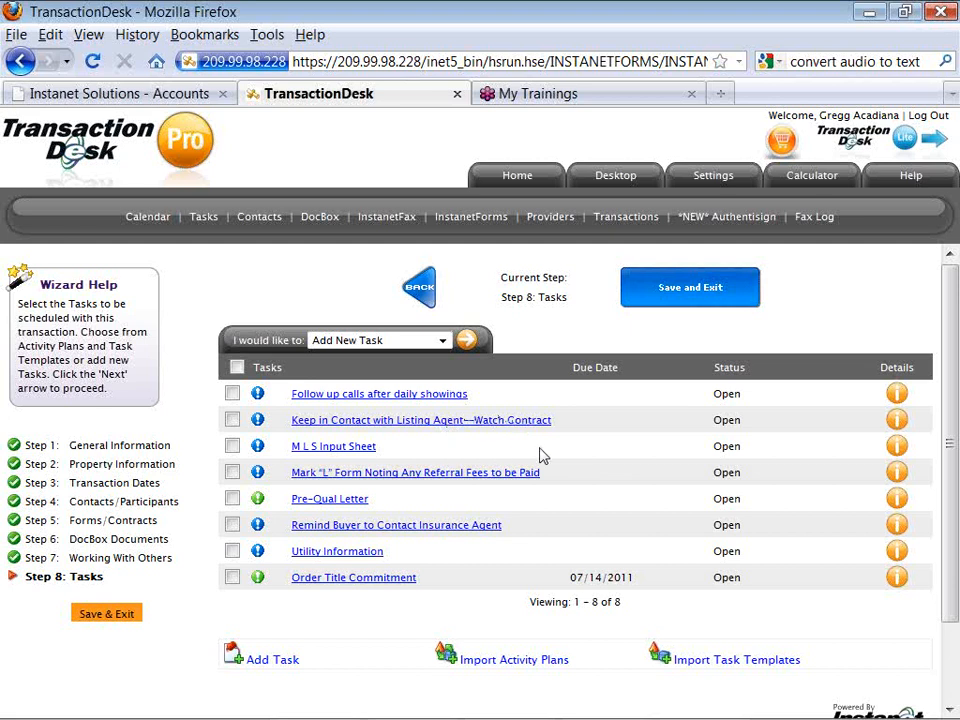
Save the transaction with its eight open tasks and exit the wizard.
click(676, 293)
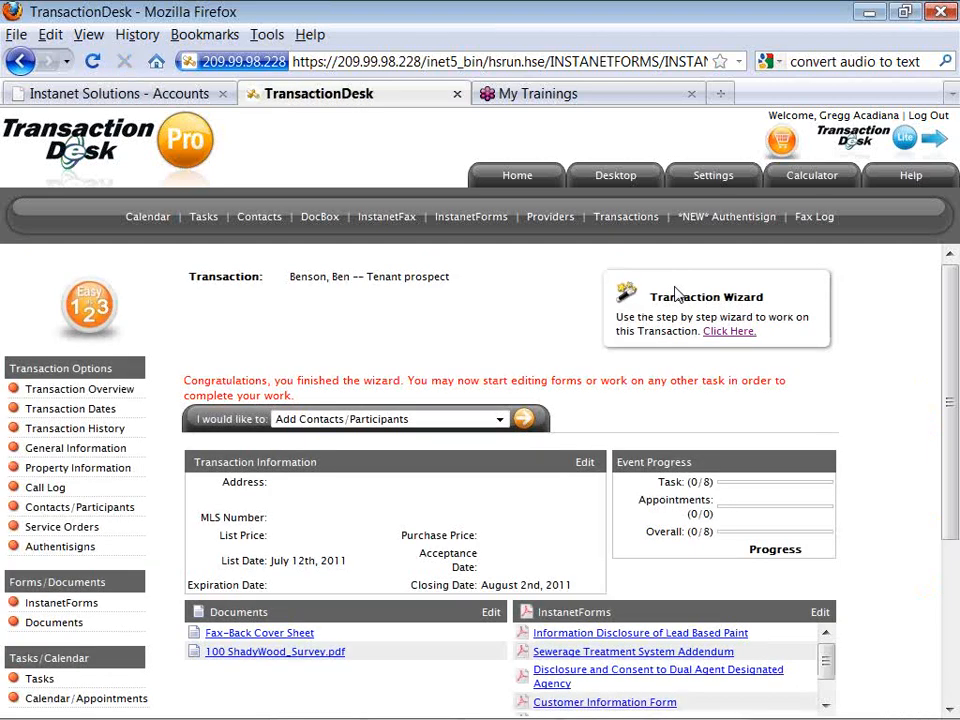
Review the transaction overview and pick Import Data from the 'I would like to' actions.
scroll(676, 293, down, 1)
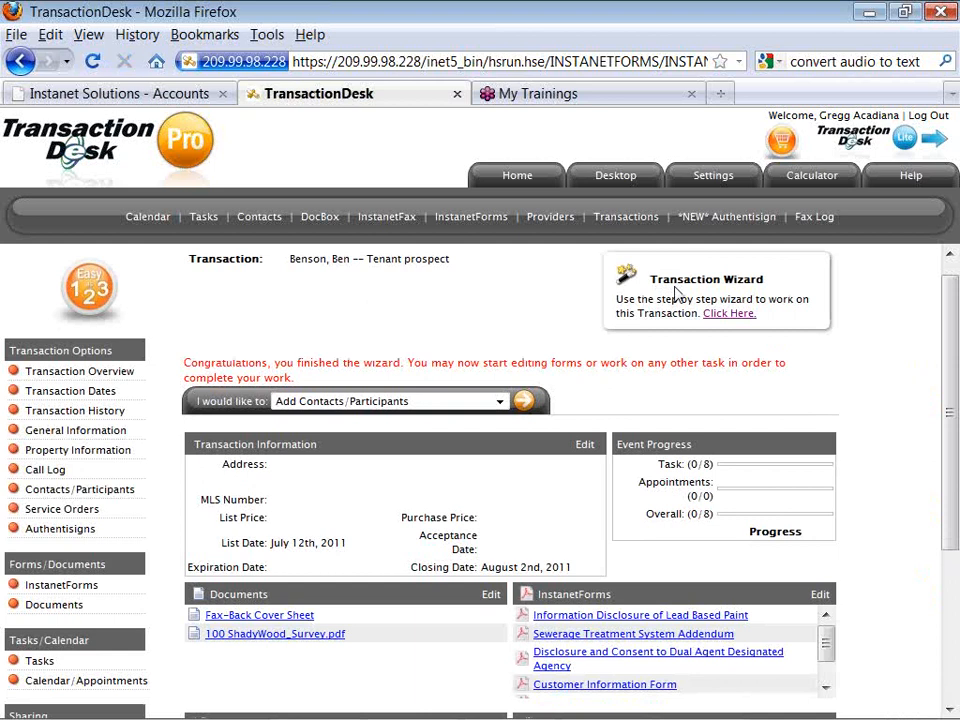
scroll(676, 293, down, 1)
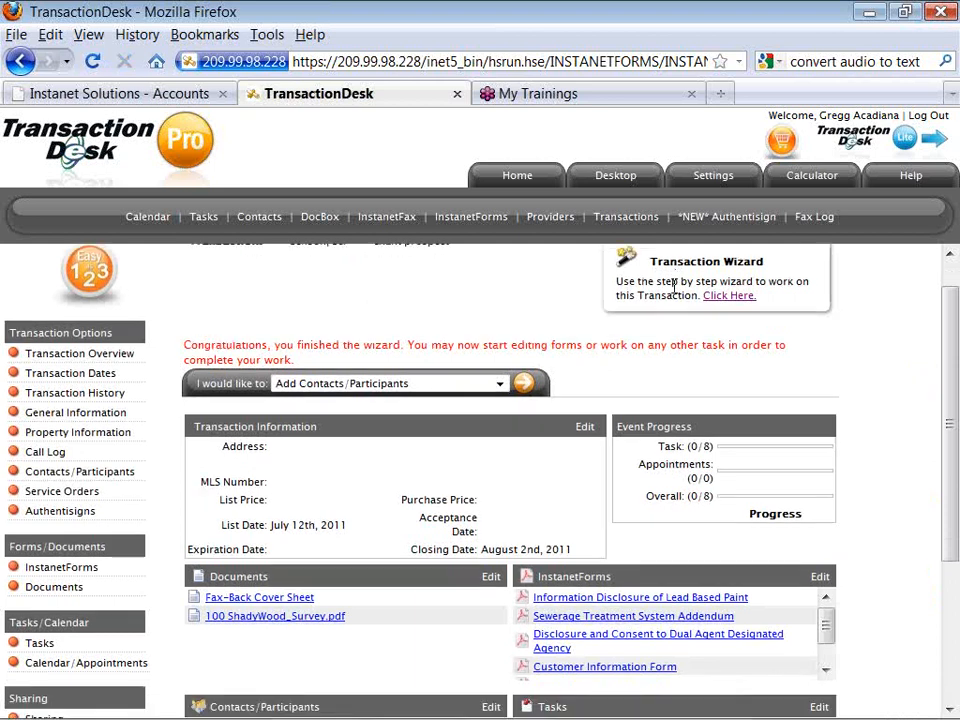
scroll(676, 293, down, 2)
scroll(676, 293, down, 2)
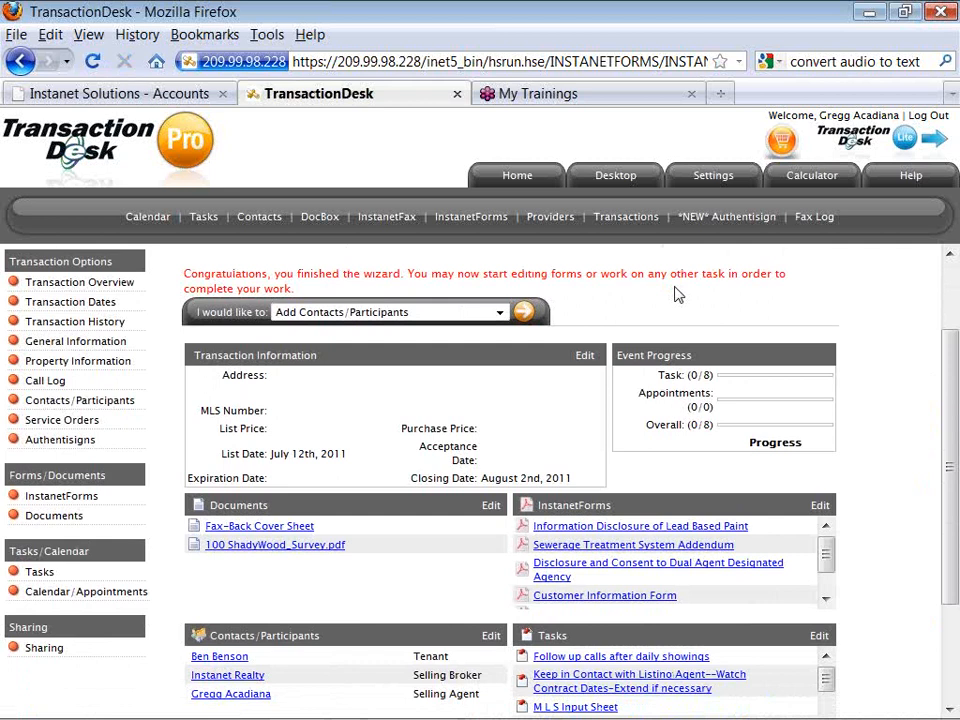
click(499, 314)
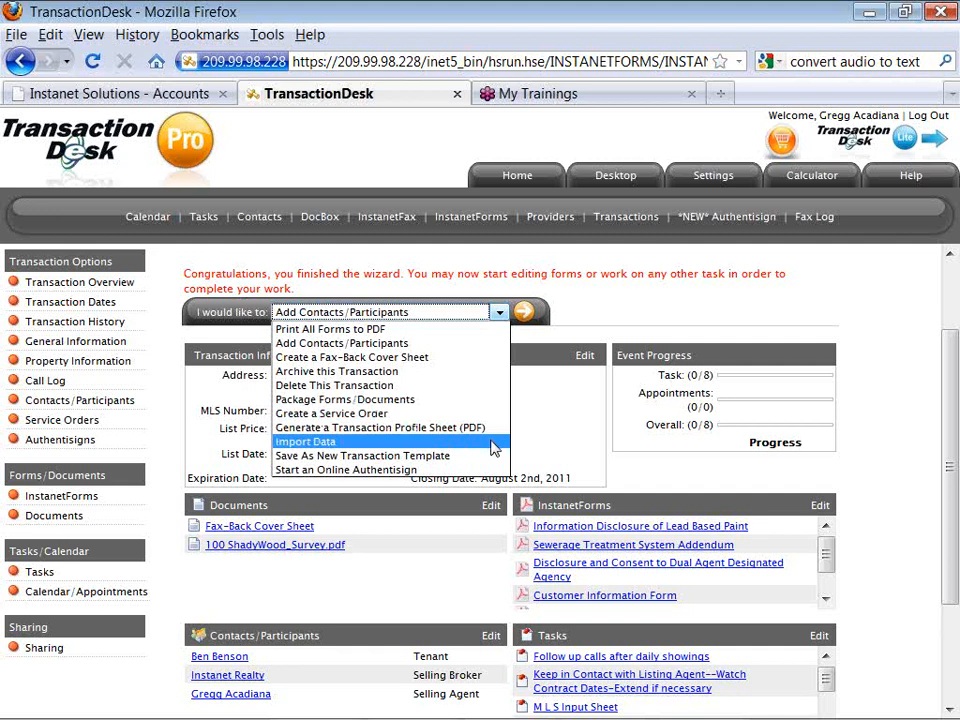
click(491, 449)
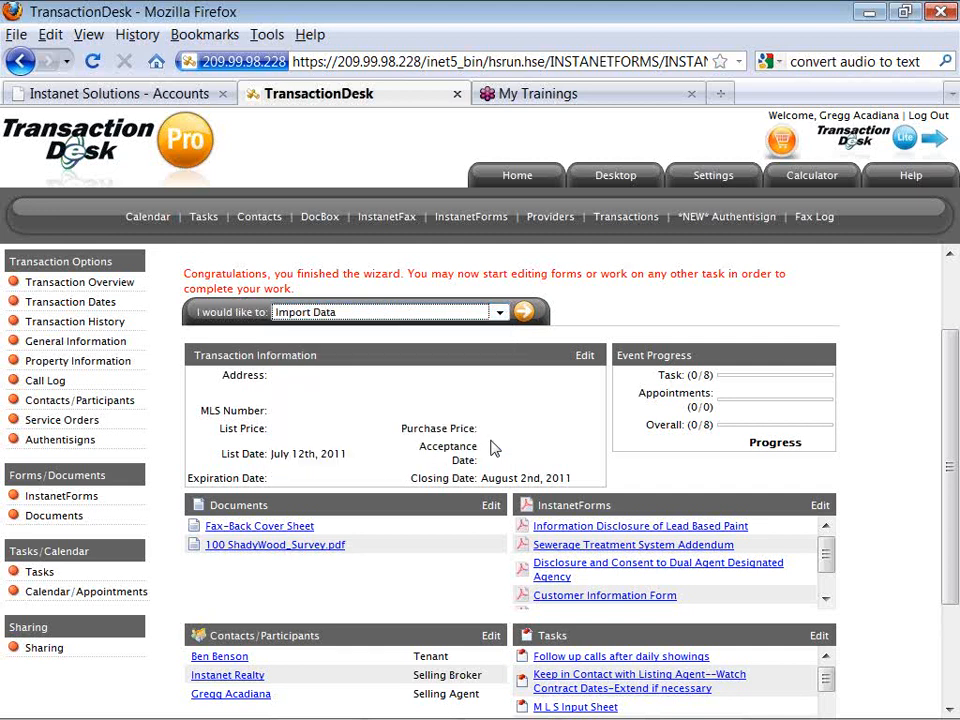
Import MLS listing L10217917 by pasting its ID into the Property MLS ID field.
click(523, 313)
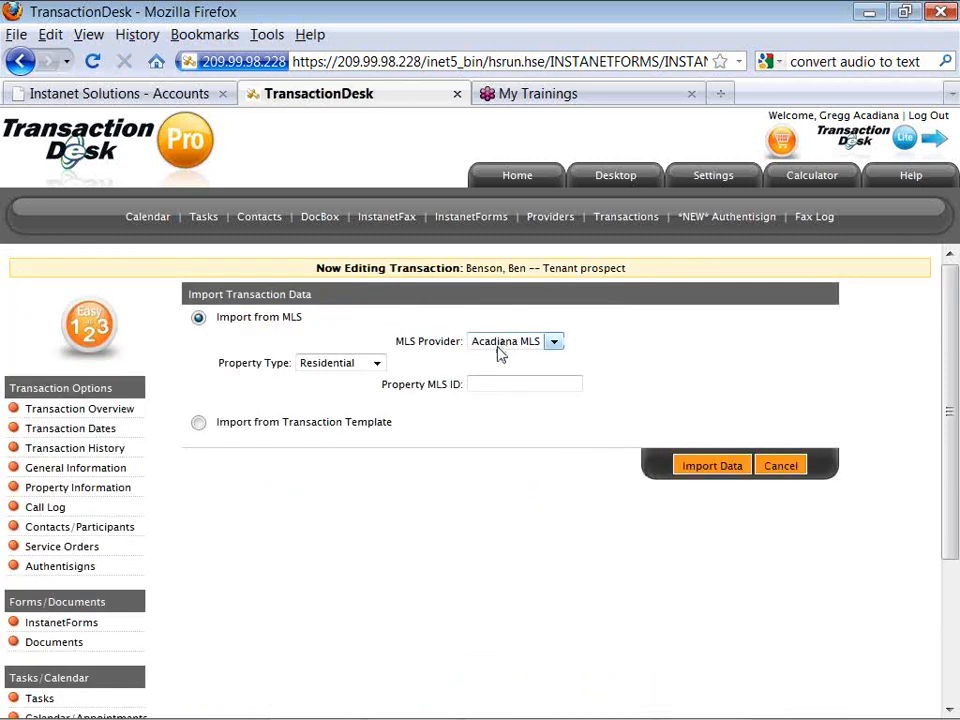
click(486, 381)
right_click(486, 381)
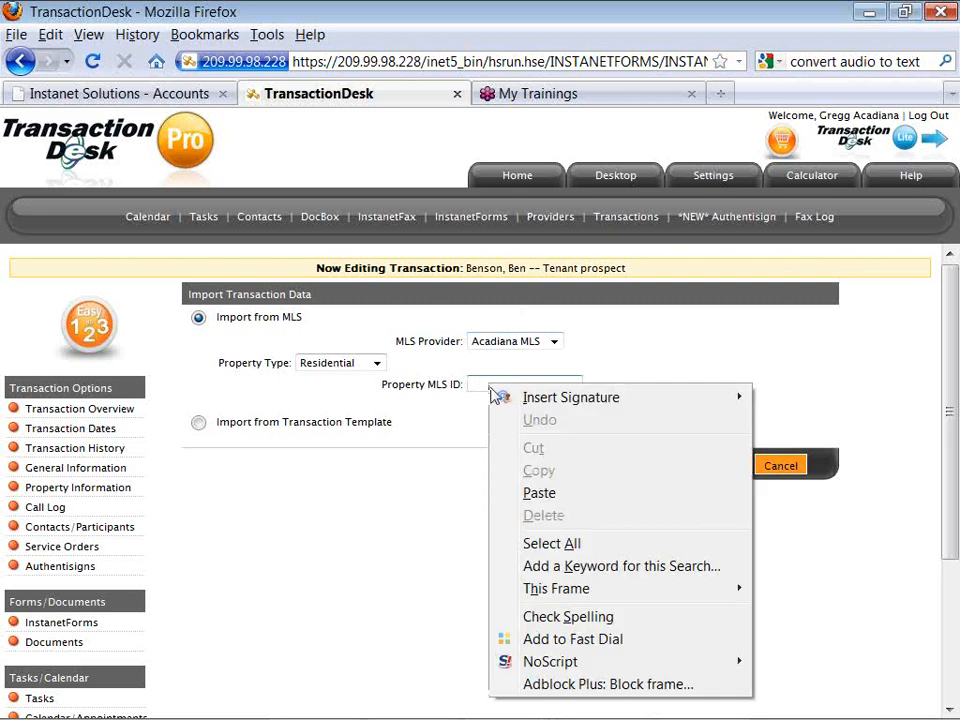
click(538, 493)
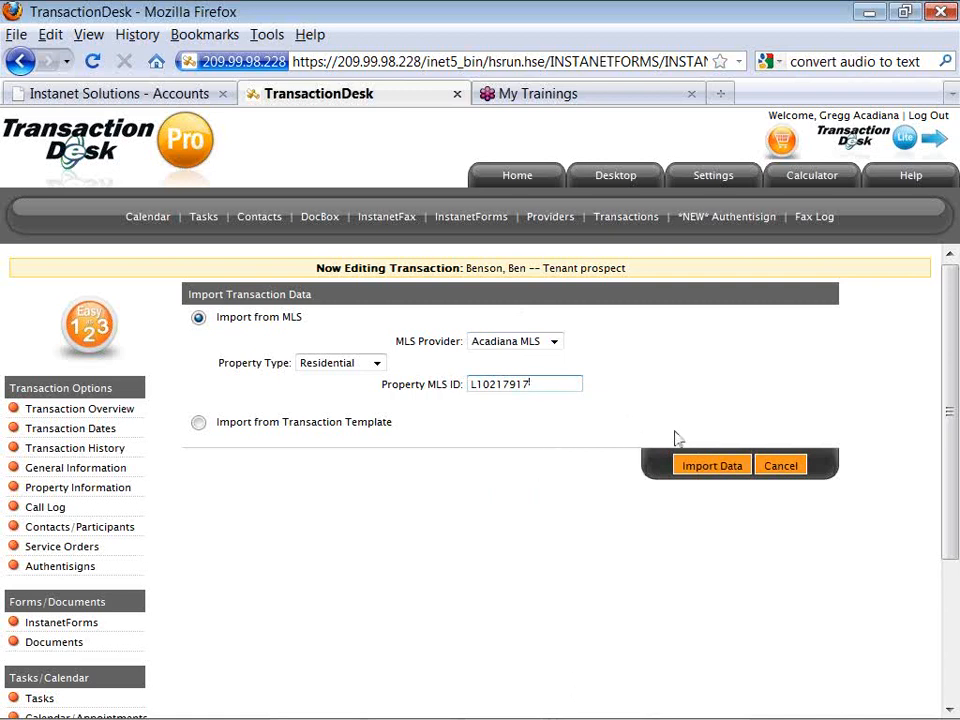
click(695, 469)
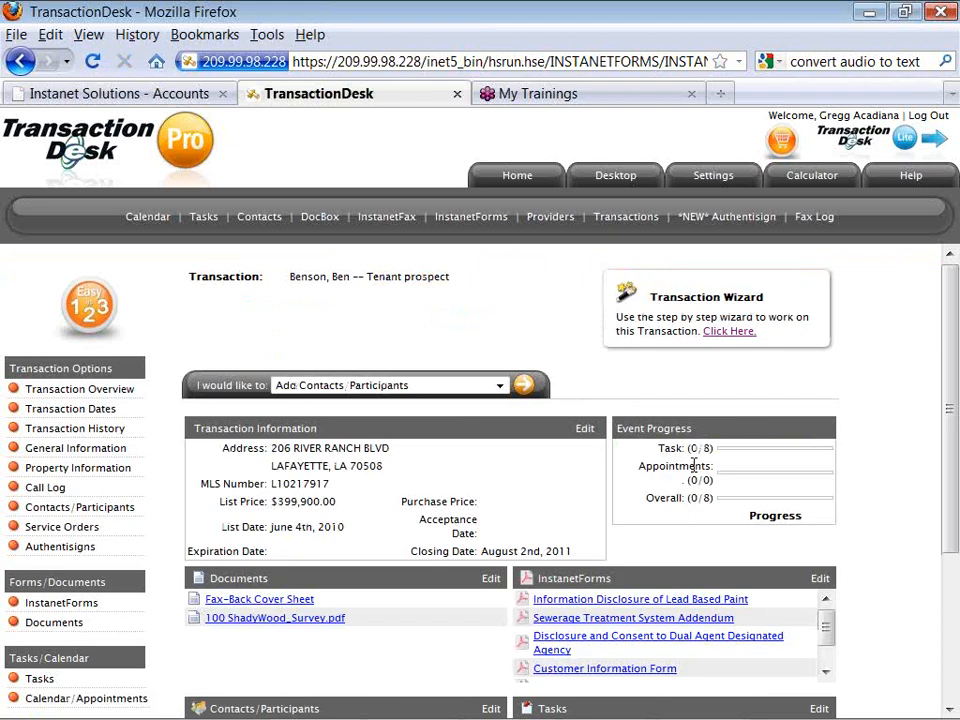
scroll(693, 465, down, 2)
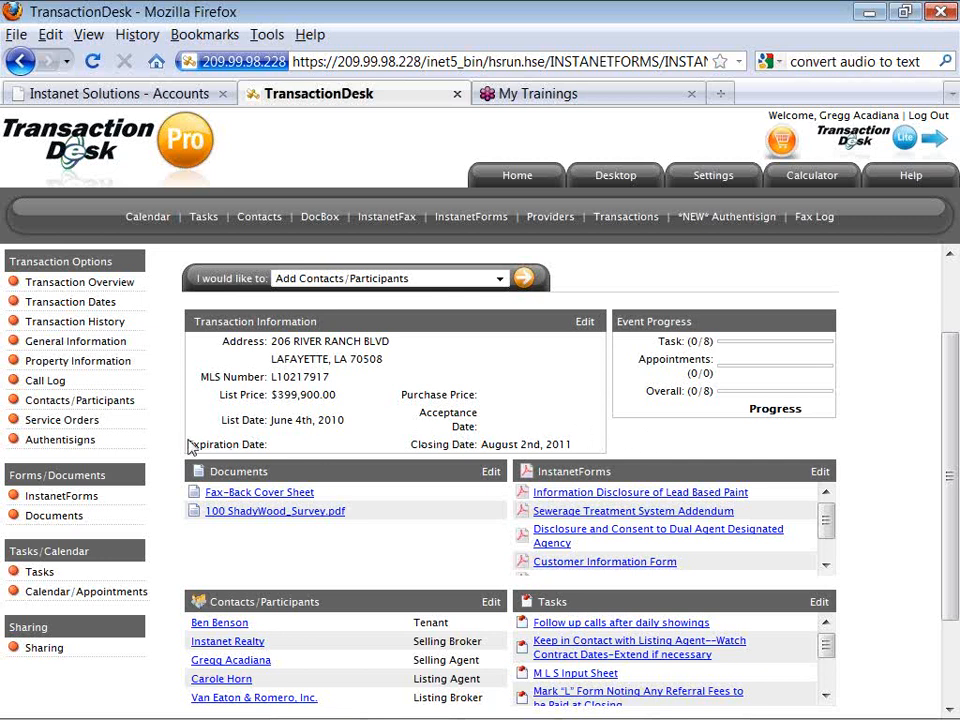
click(97, 505)
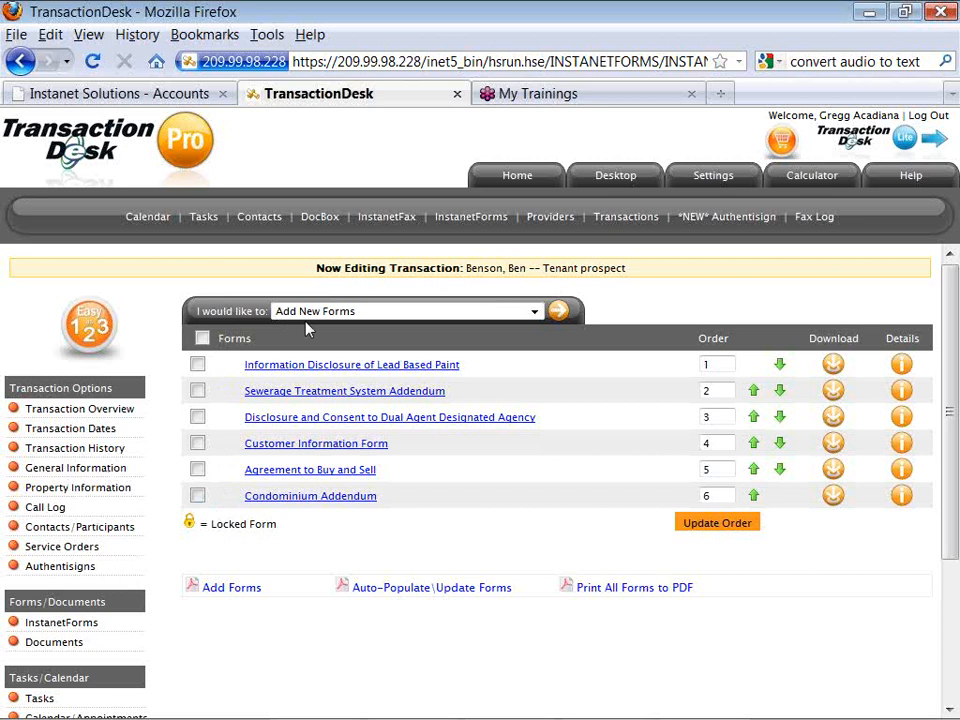
Auto-populate all six transaction forms with the transaction's details.
click(415, 590)
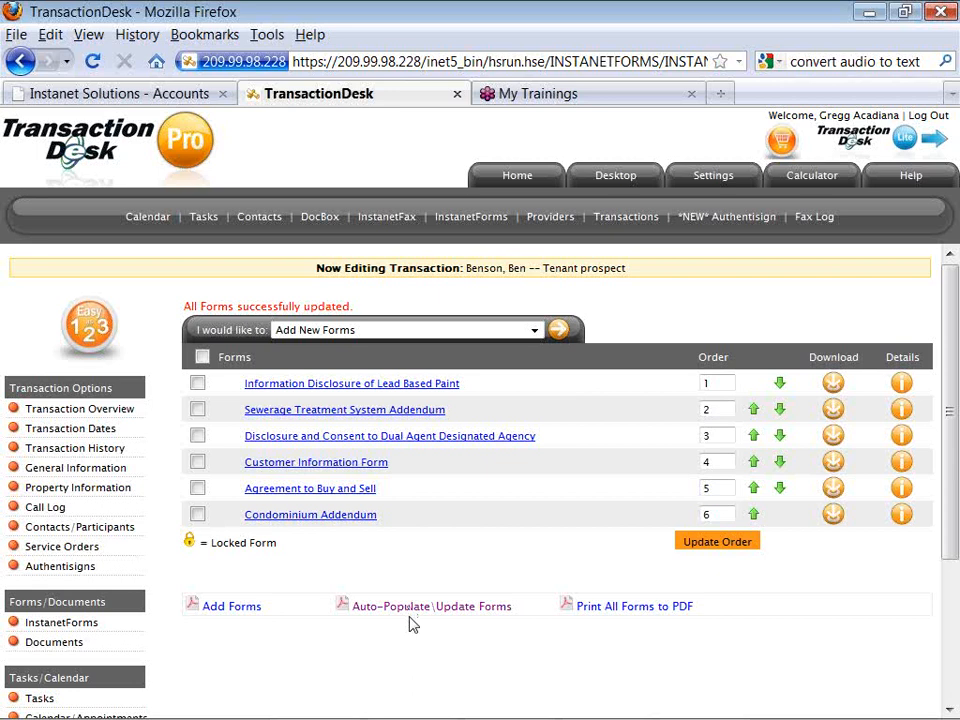
Open the Louisiana Residential Agreement to Buy or Sell in the form editor.
click(369, 491)
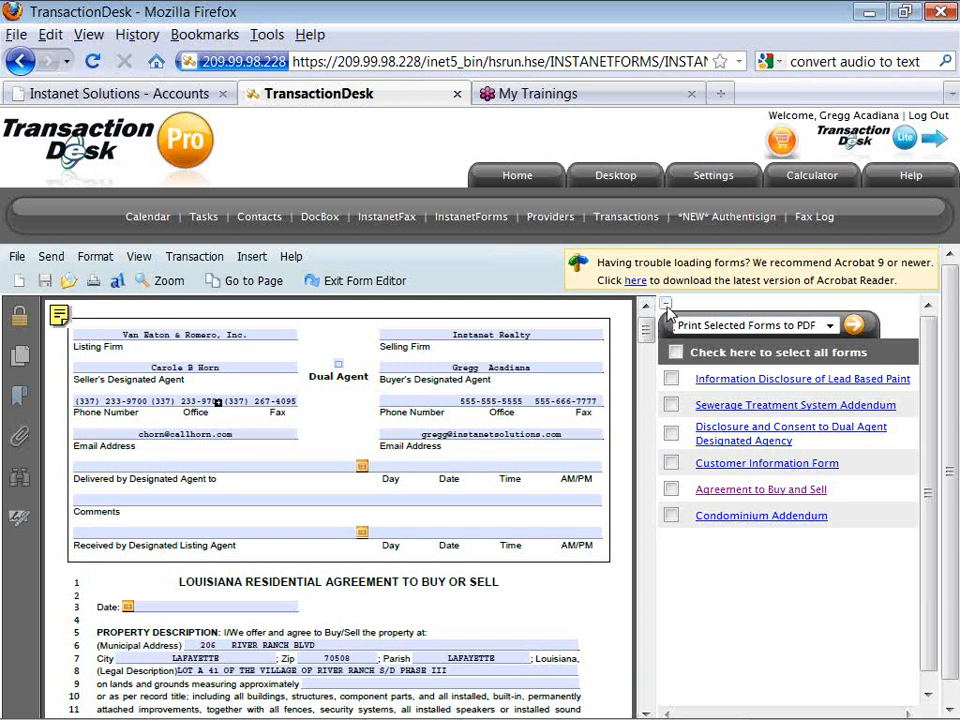
Collapse the forms list and scroll the agreement to the customary provisions box on lines 20–22.
click(666, 305)
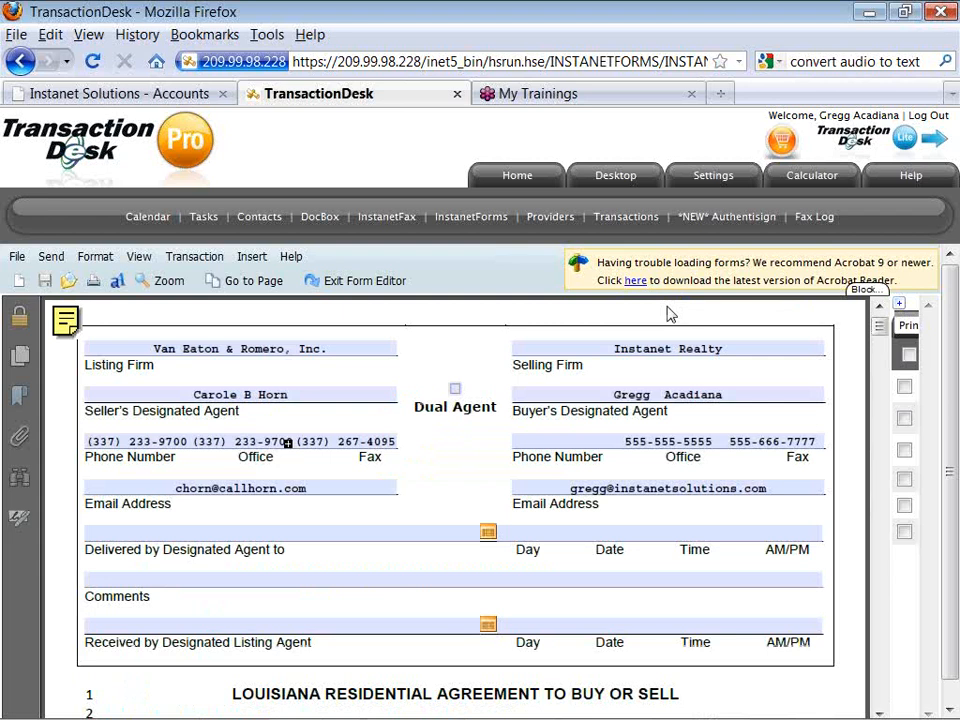
click(879, 712)
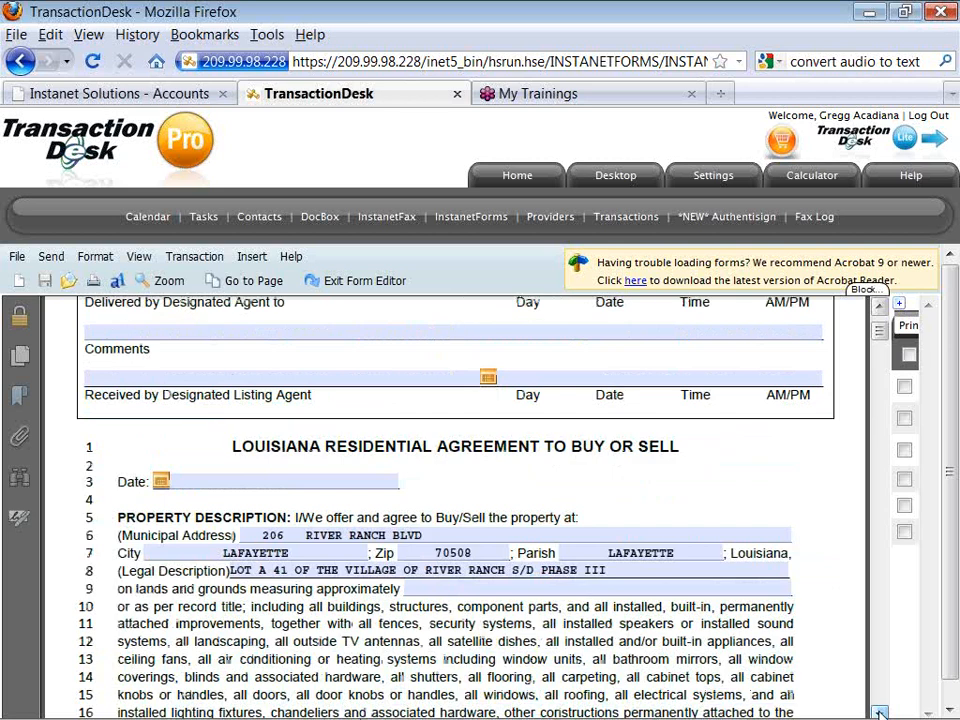
click(879, 712)
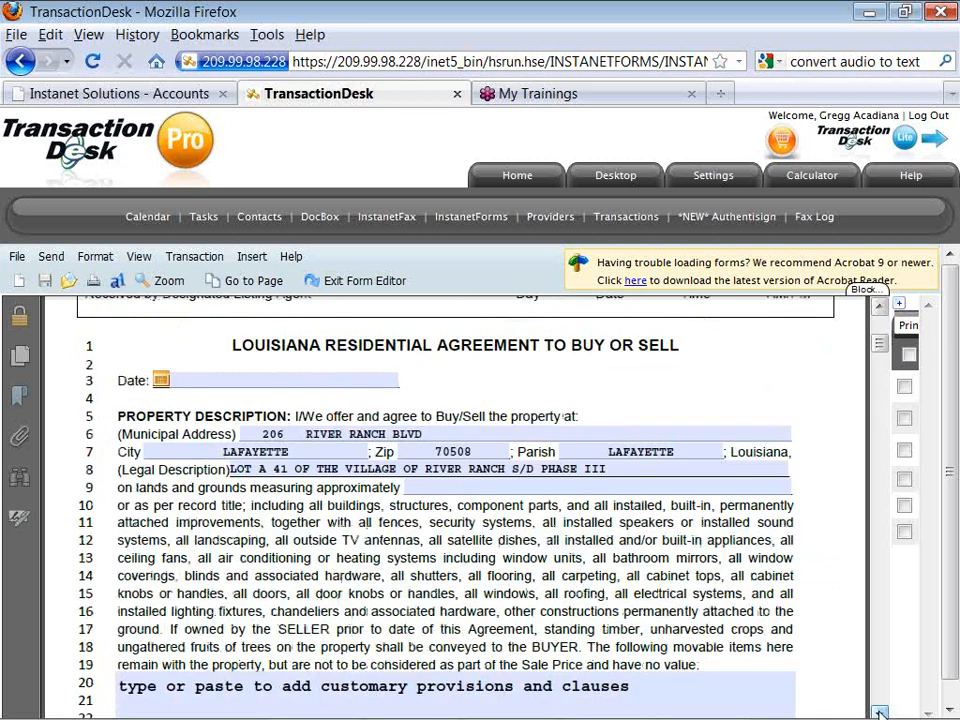
click(879, 712)
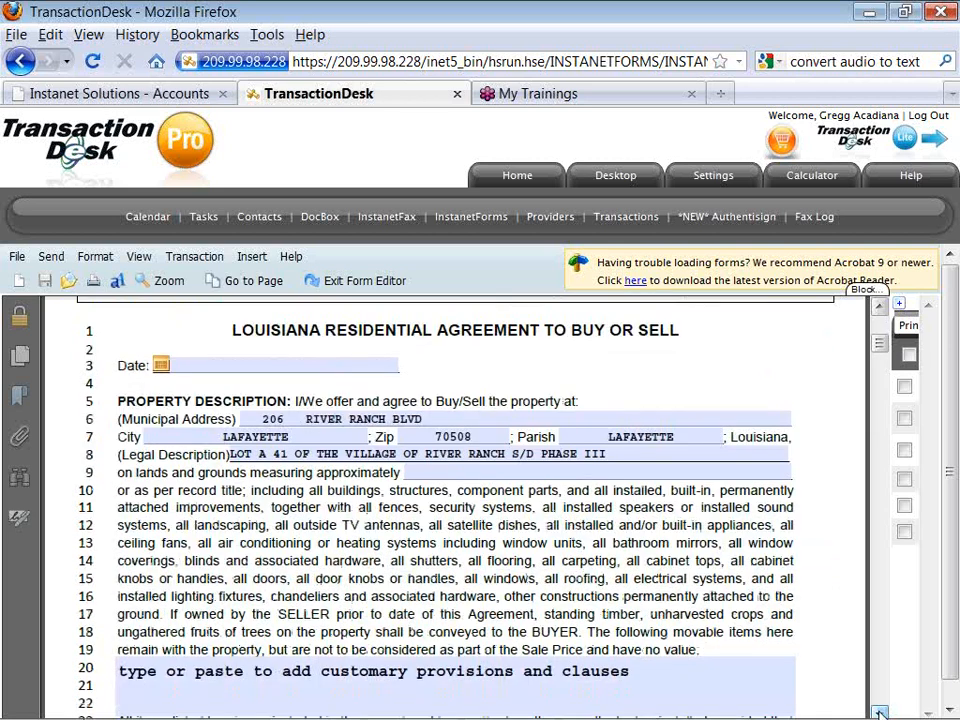
click(879, 712)
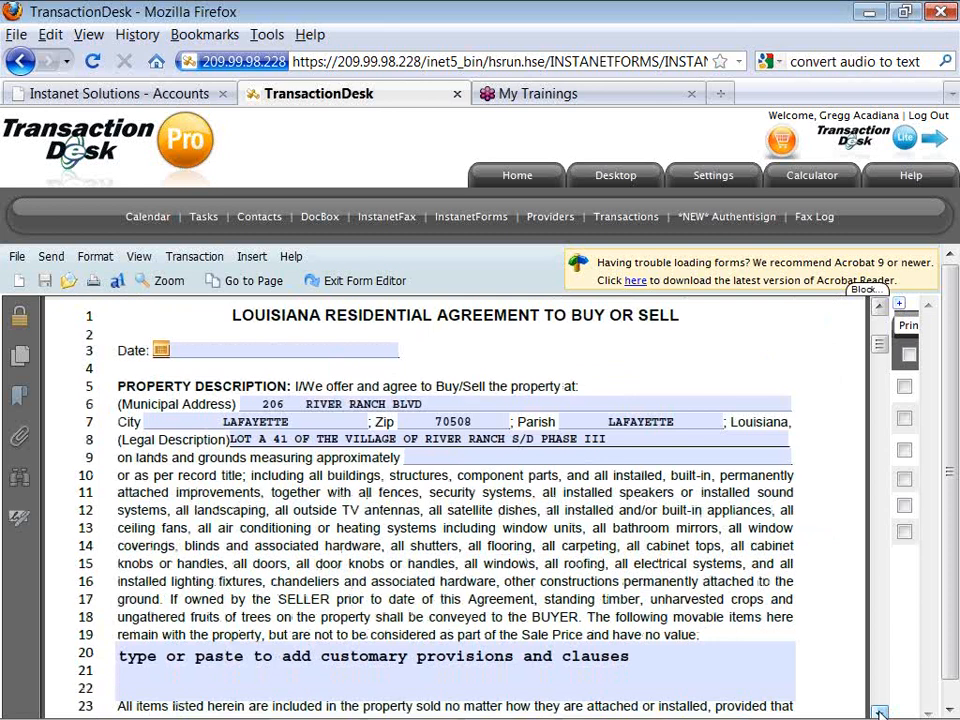
click(879, 712)
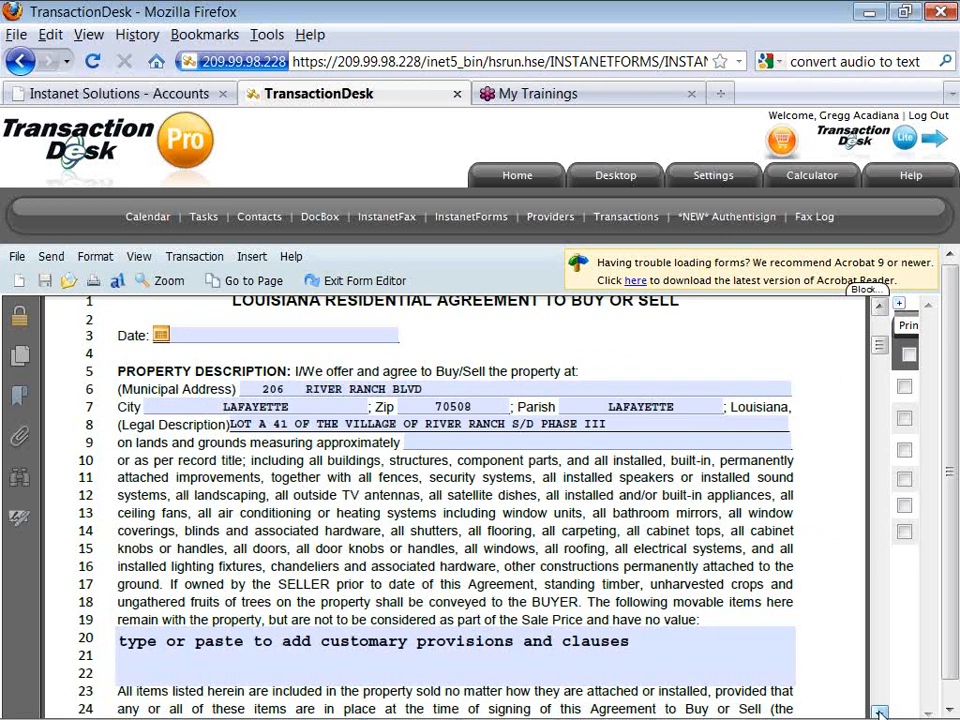
click(879, 712)
click(879, 712)
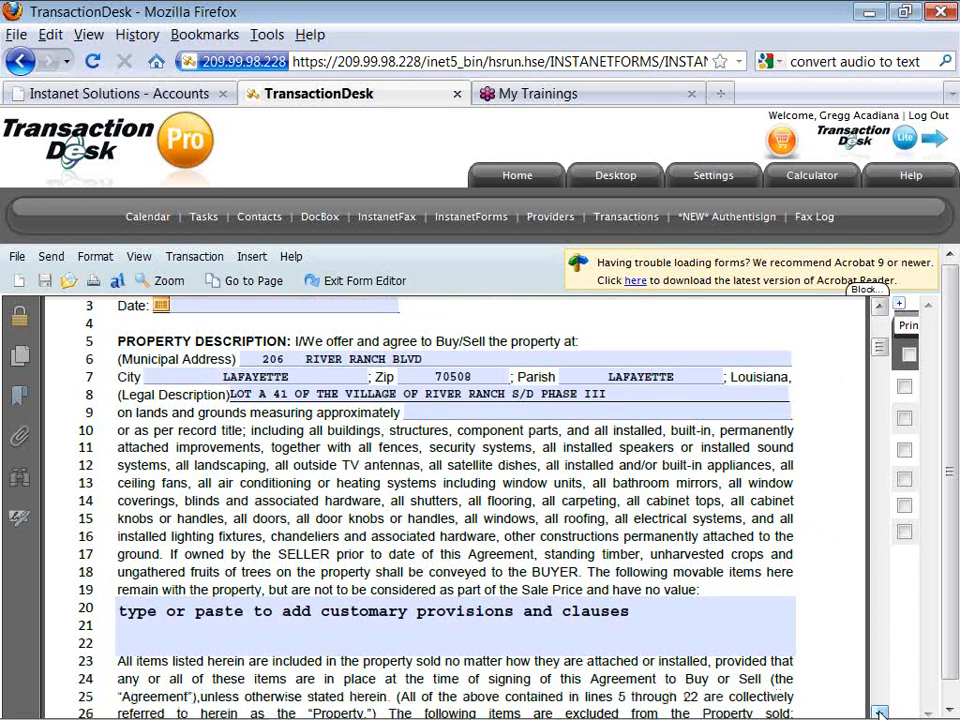
click(879, 712)
click(879, 712)
click(879, 712)
click(879, 712)
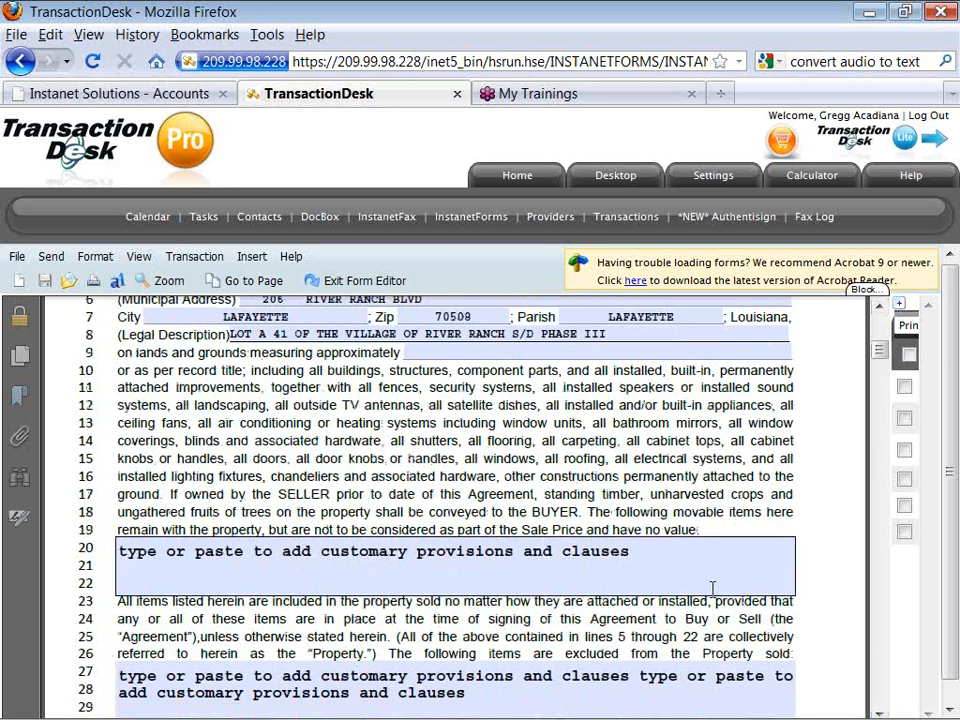
click(879, 712)
click(879, 712)
click(879, 712)
click(879, 712)
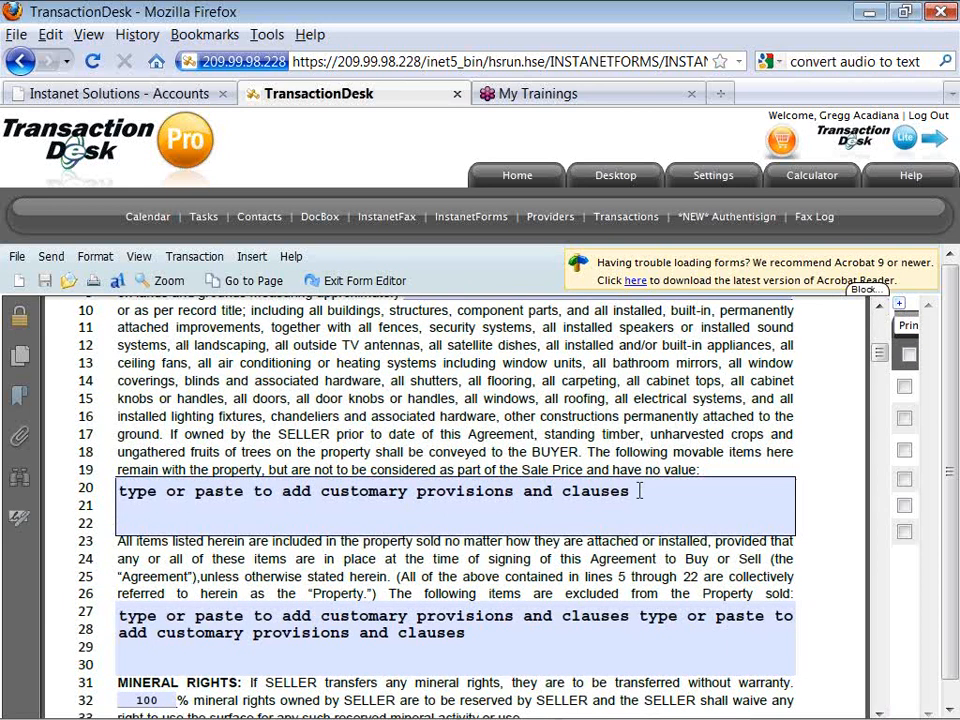
Replace the line 20 placeholder with 'update the provision for this client or property'.
key(ctrl+shift+Left)
key(ctrl+shift+Left)
key(ctrl+shift+Left)
key(ctrl+shift+Left)
key(ctrl+shift+Left)
key(ctrl+shift+Left)
key(ctrl+shift+Left)
key(ctrl+shift+Left)
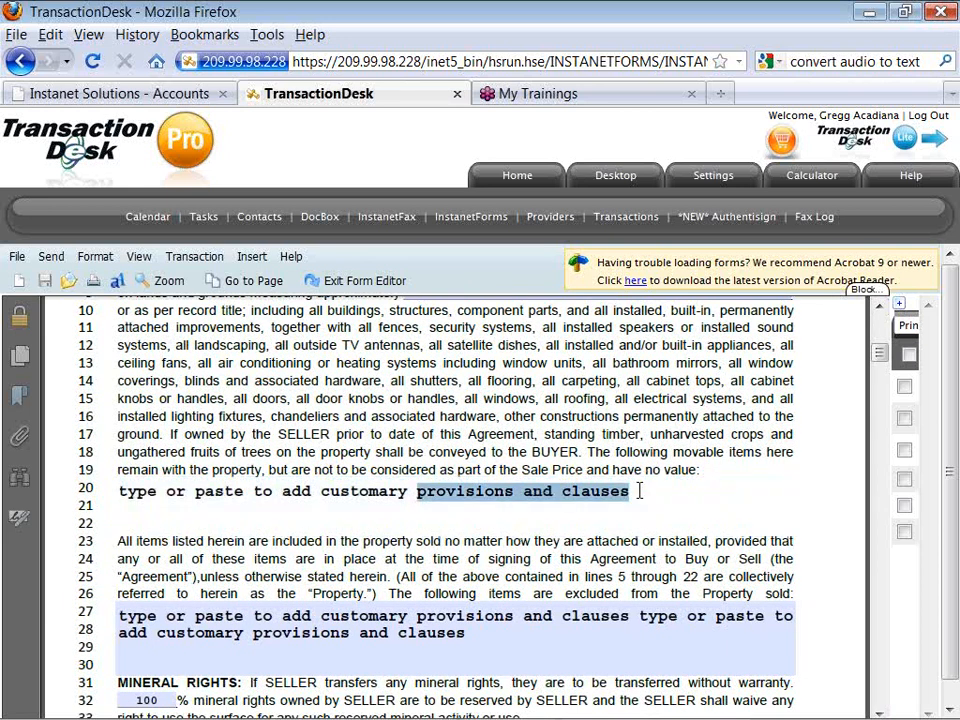
key(BackSpace)
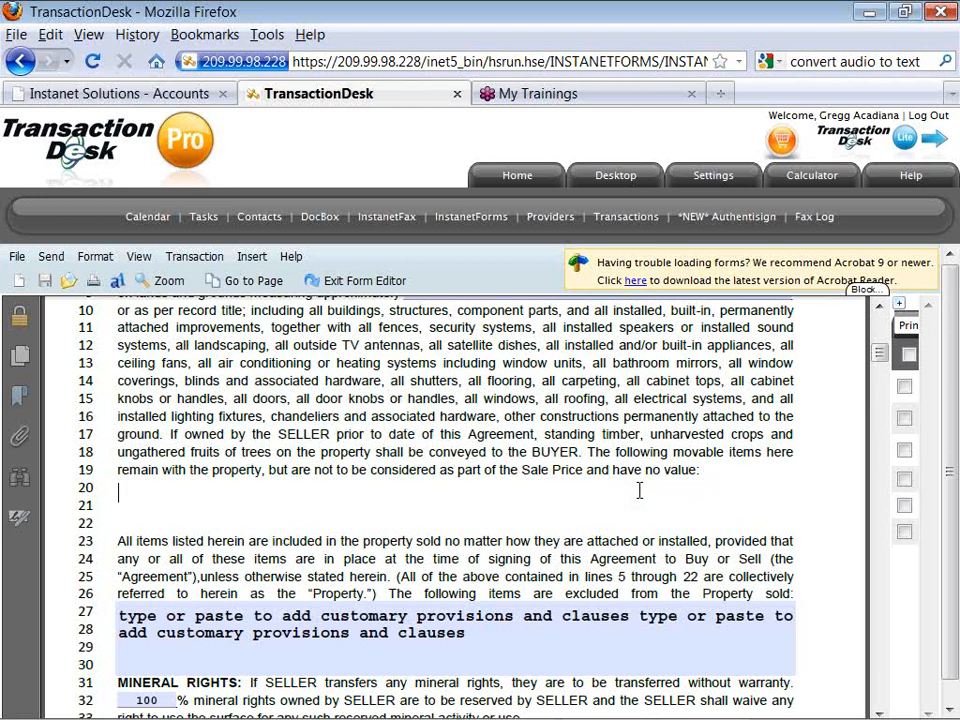
text(update the provd)
key(BackSpace)
text(ision for )
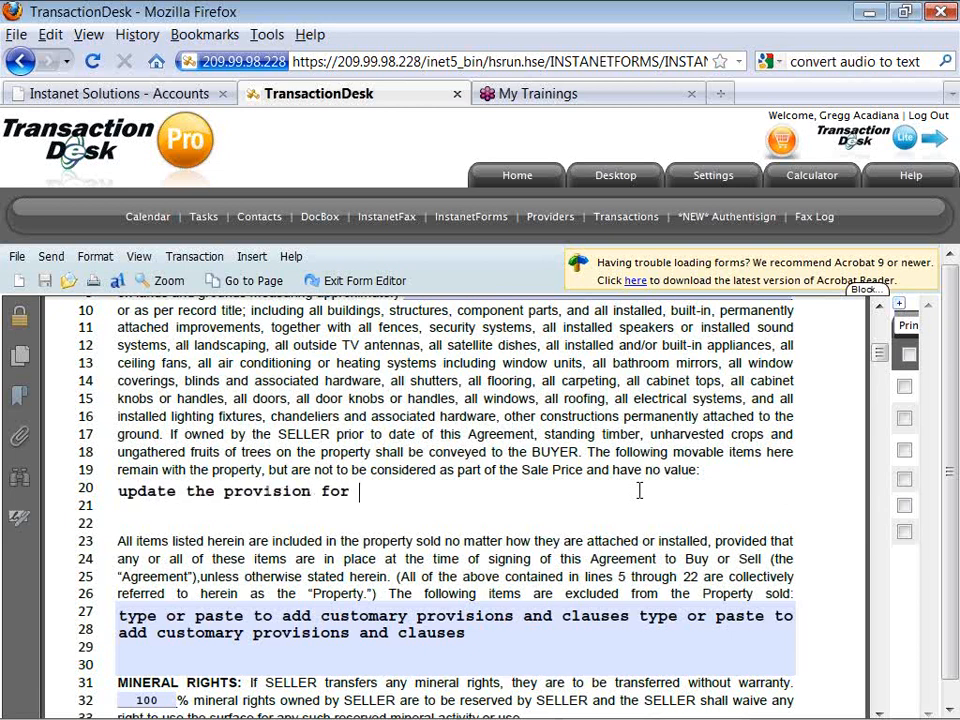
text(this client or p)
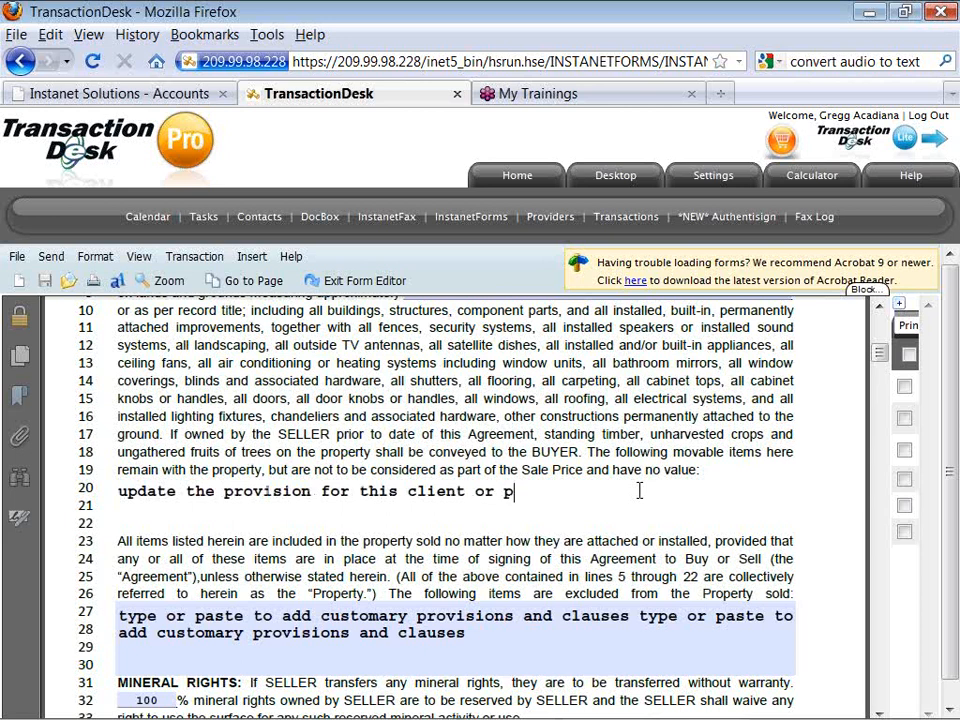
text(roperty)
Scroll to page 2's sale-type clauses and check ALL CASH SALE.
click(878, 711)
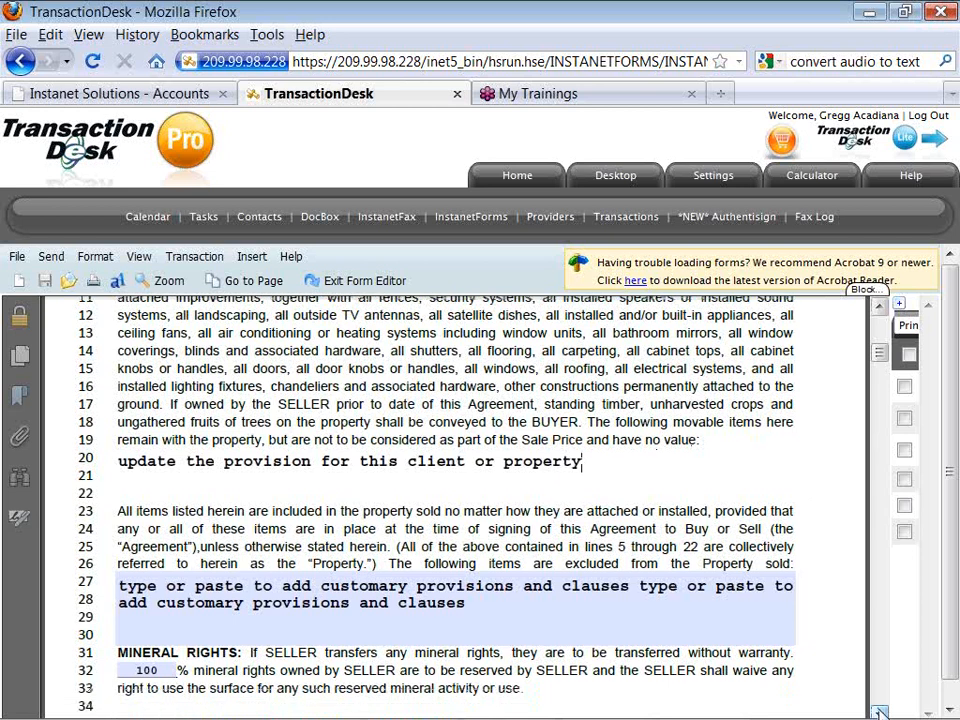
click(880, 712)
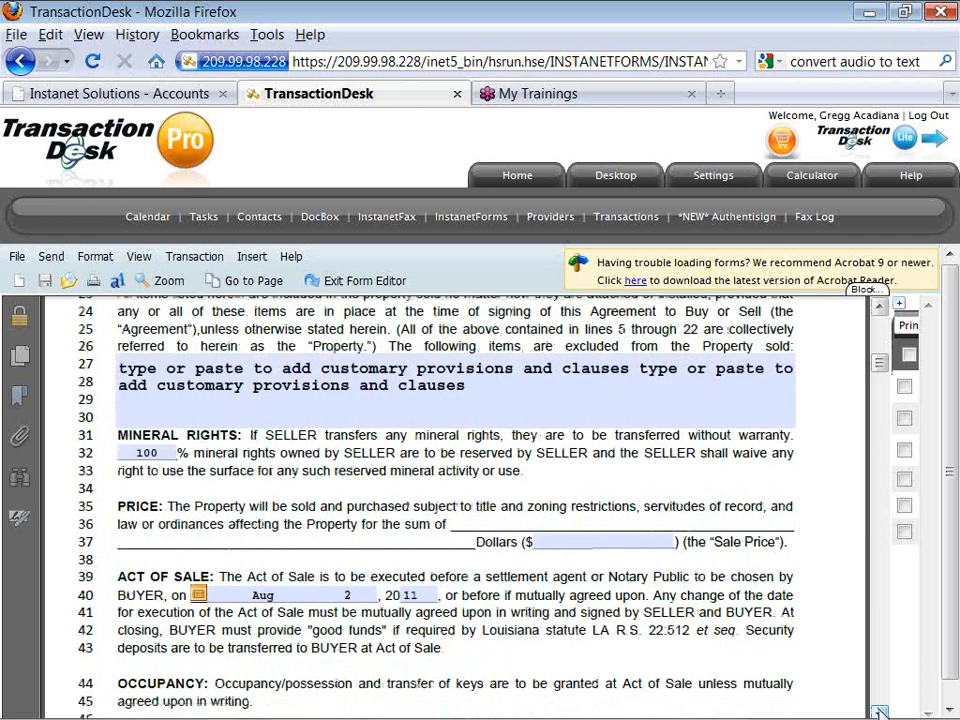
click(880, 712)
click(880, 712)
click(880, 712)
click(880, 712)
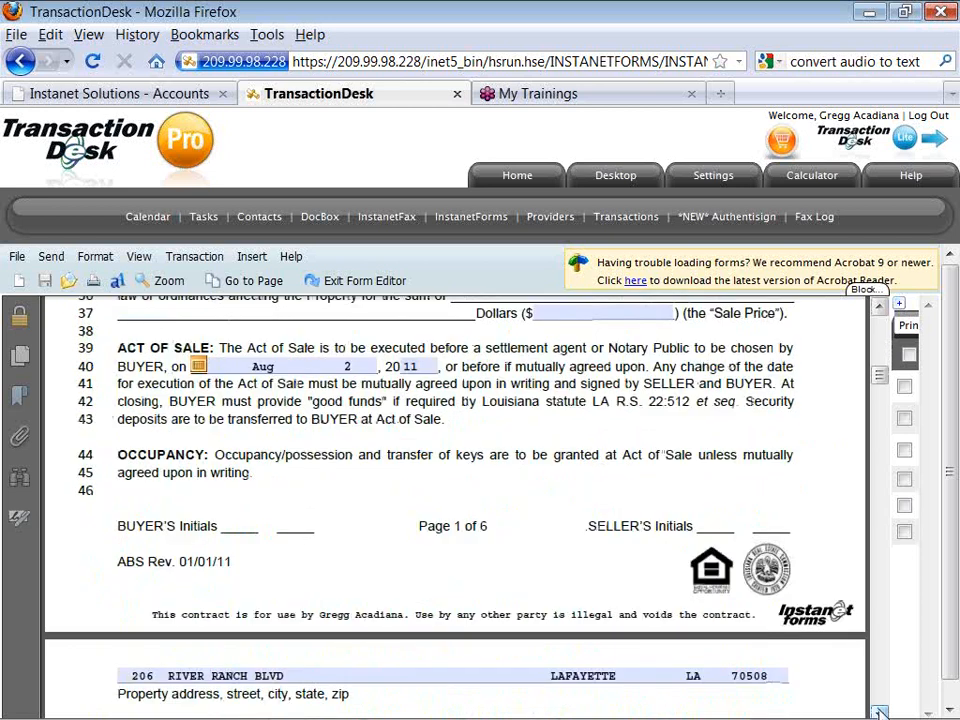
click(880, 712)
click(880, 712)
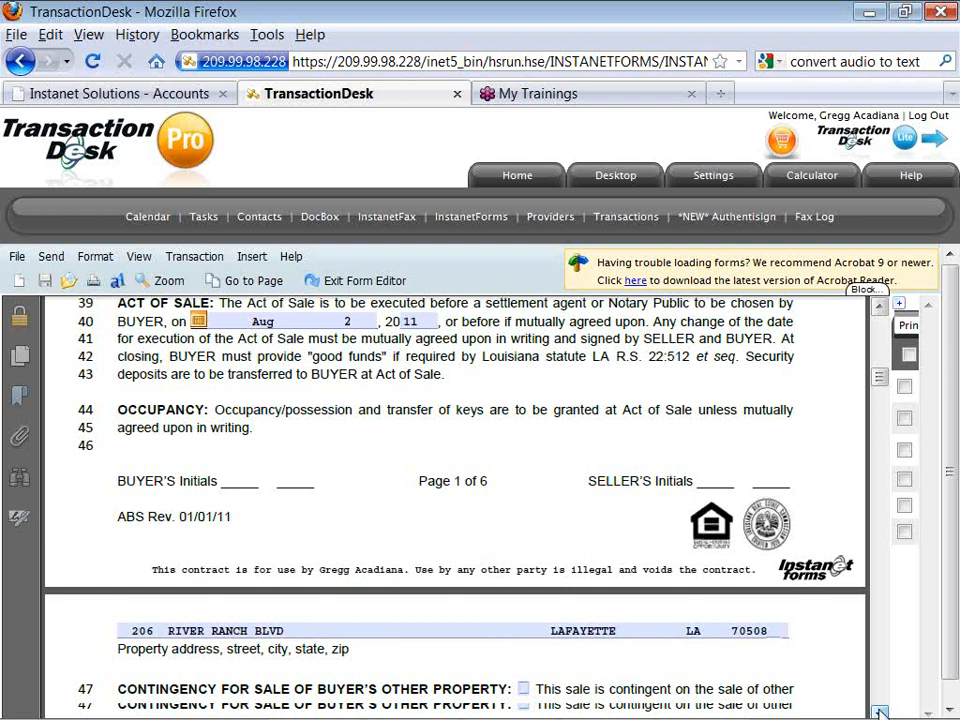
click(880, 712)
click(880, 712)
click(880, 712)
click(880, 712)
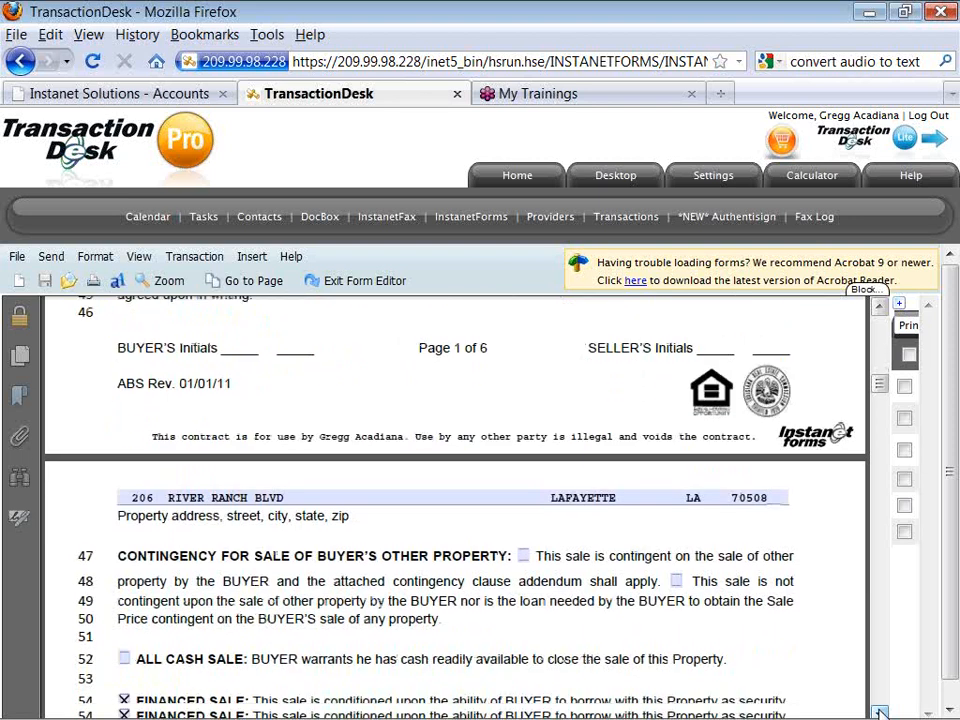
click(880, 712)
click(880, 712)
click(880, 712)
click(880, 712)
click(880, 712)
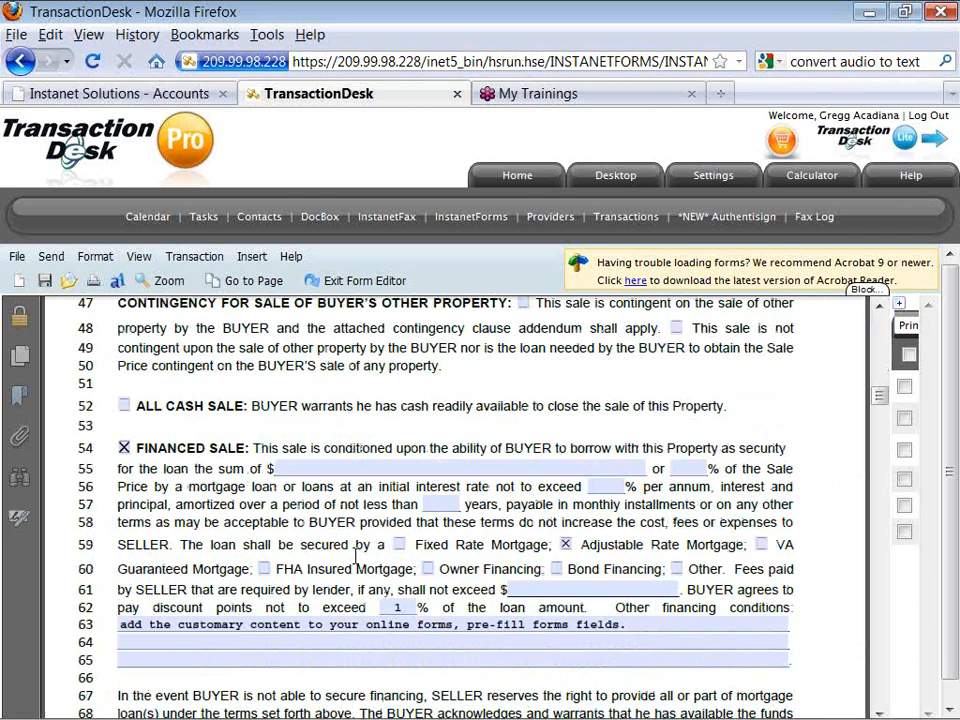
click(123, 407)
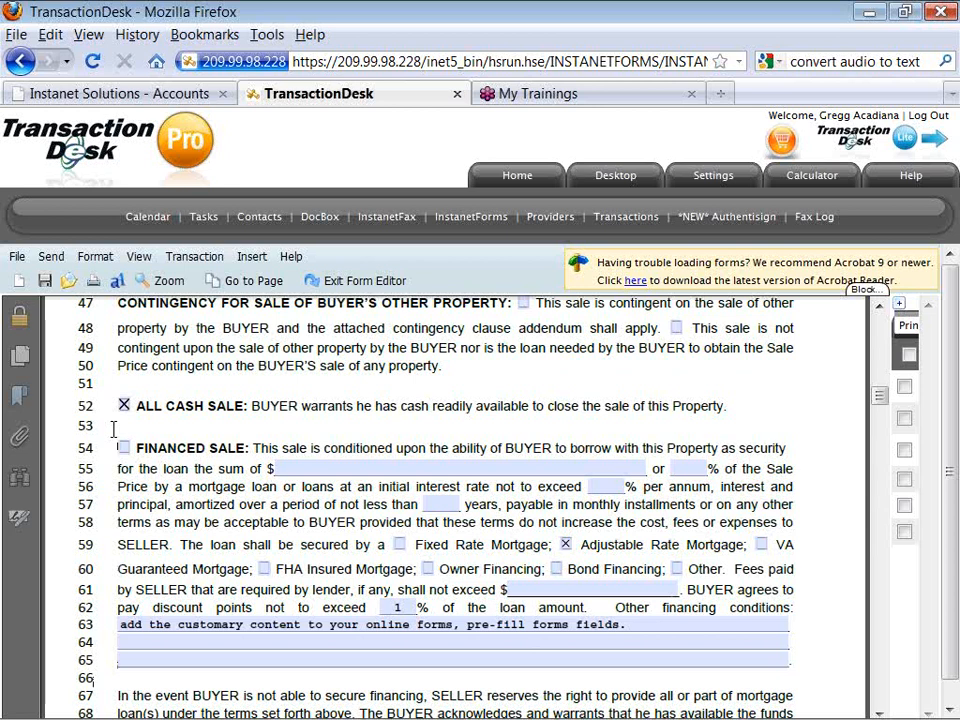
Scroll down through the financing clauses to the appraisal and loan application terms.
scroll(113, 428, down, 1)
scroll(113, 428, down, 5)
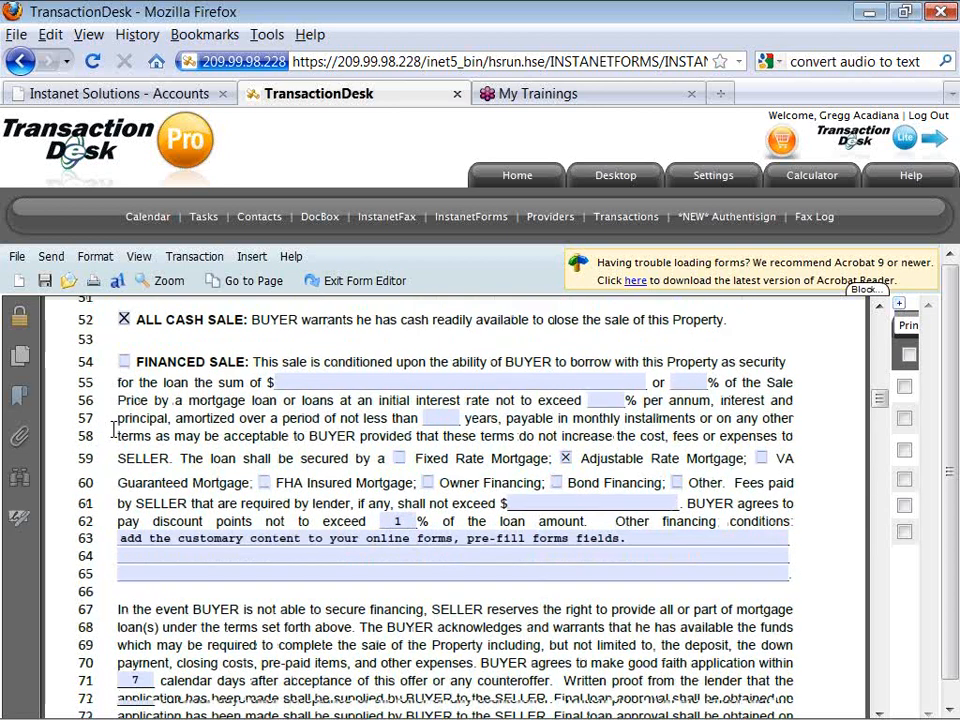
scroll(113, 428, down, 3)
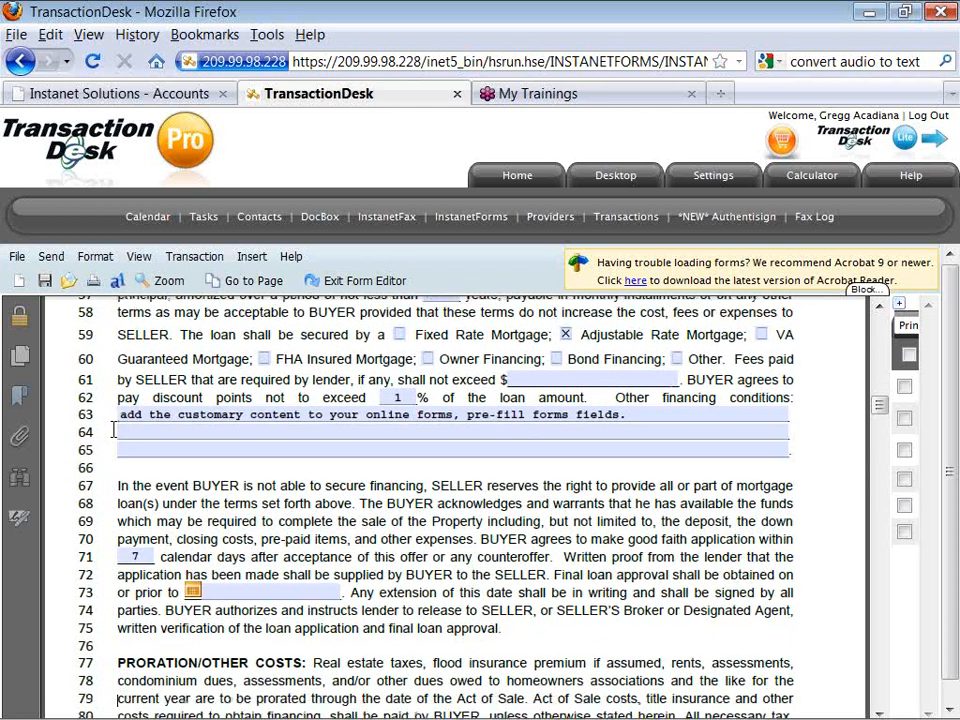
scroll(113, 428, down, 3)
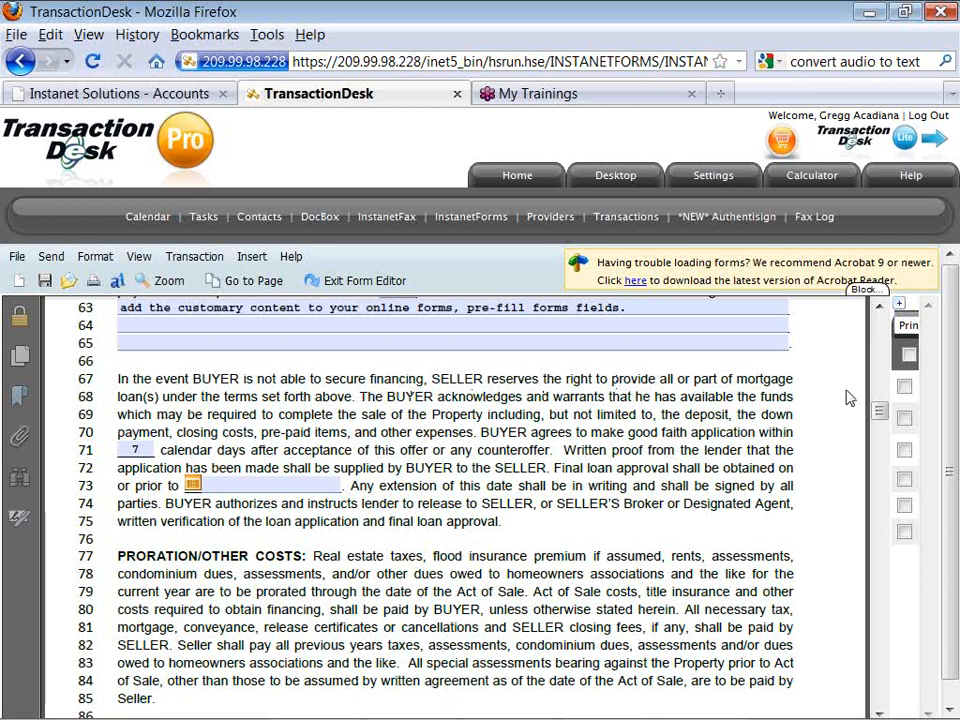
drag(879, 408, 879, 426)
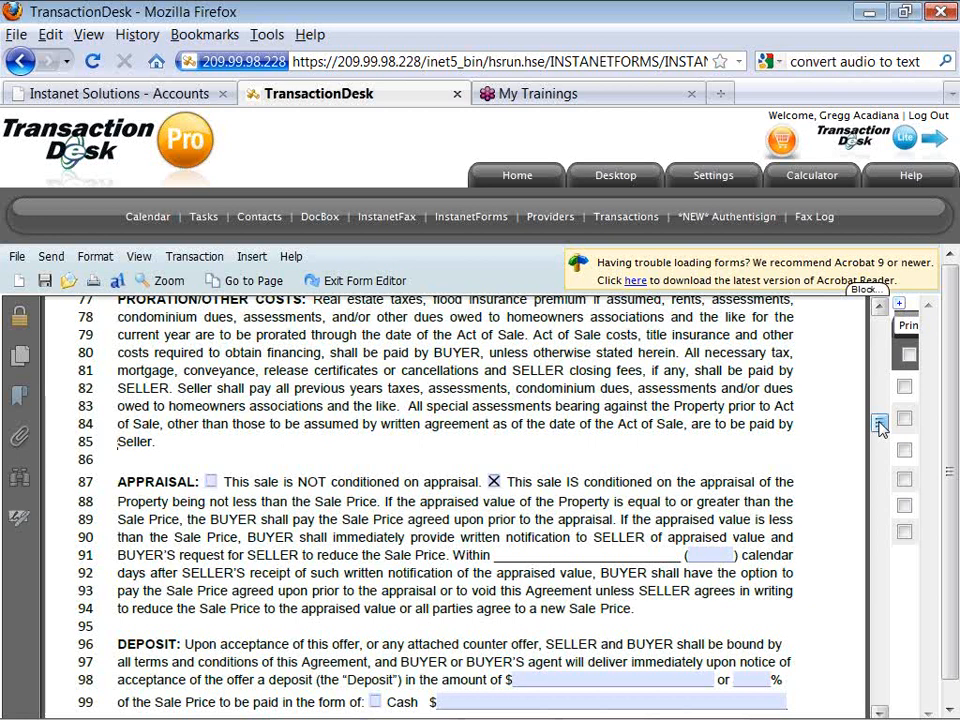
Scroll back to the agreement's first page, expand the Print Selected Forms to PDF list, then exit the editor.
drag(879, 426, 881, 306)
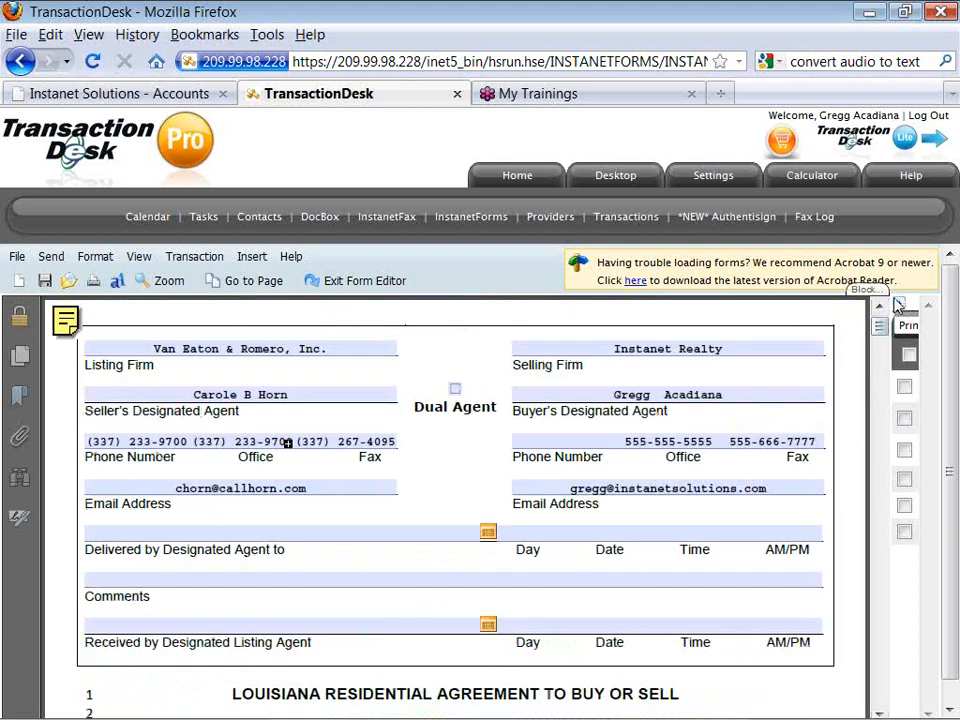
click(898, 309)
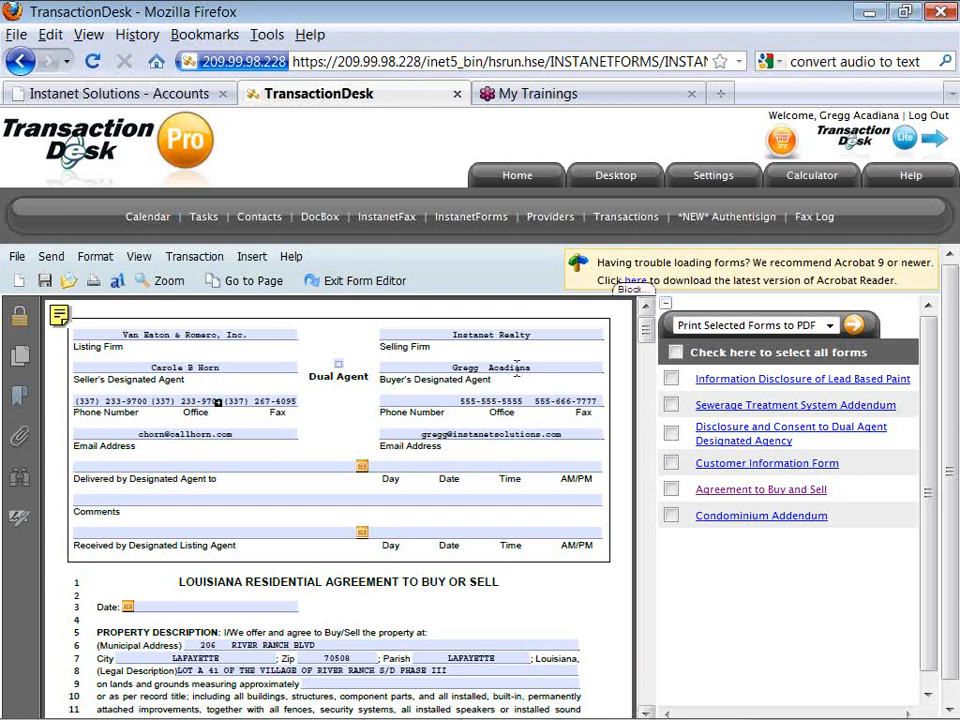
click(384, 284)
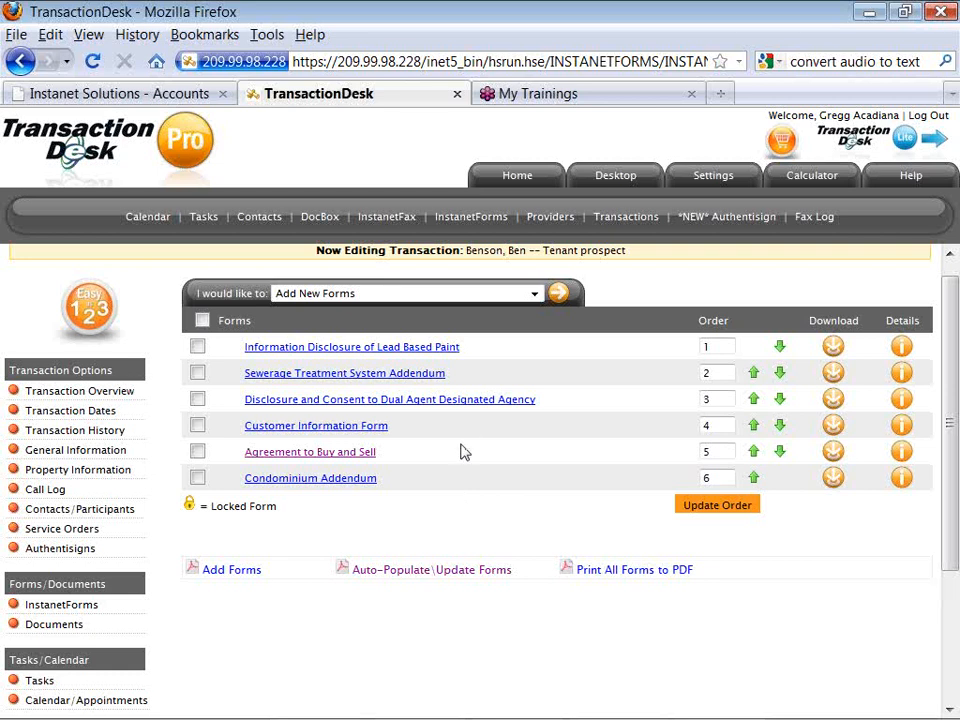
Go to the TransactionDesk home page and bring the Notepad webinar resources note to the front.
click(514, 180)
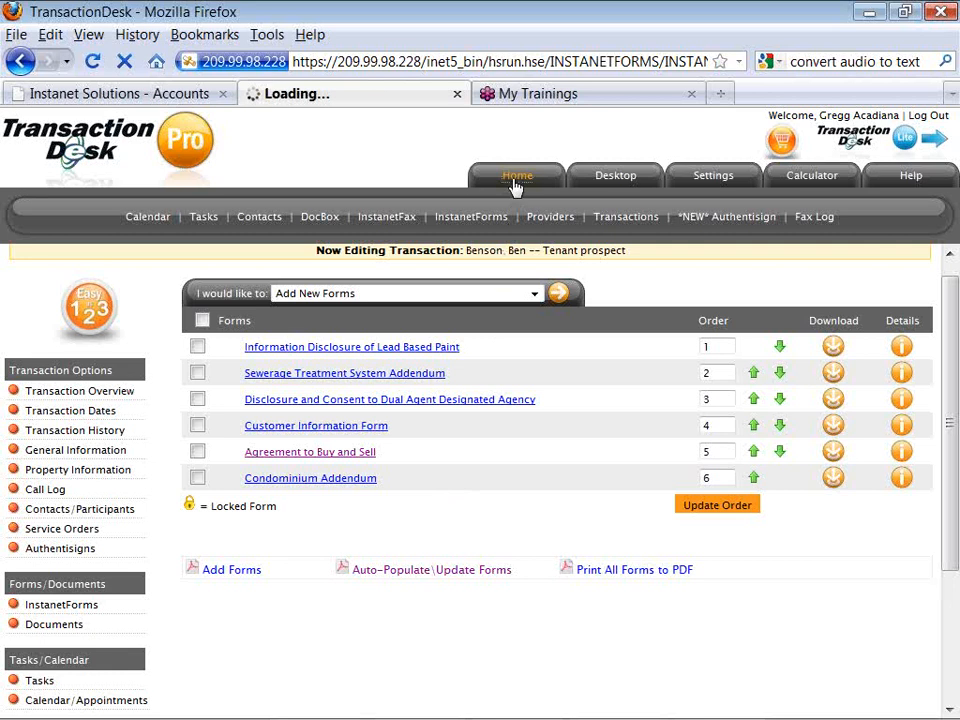
key(alt+Tab)
key(alt+Tab)
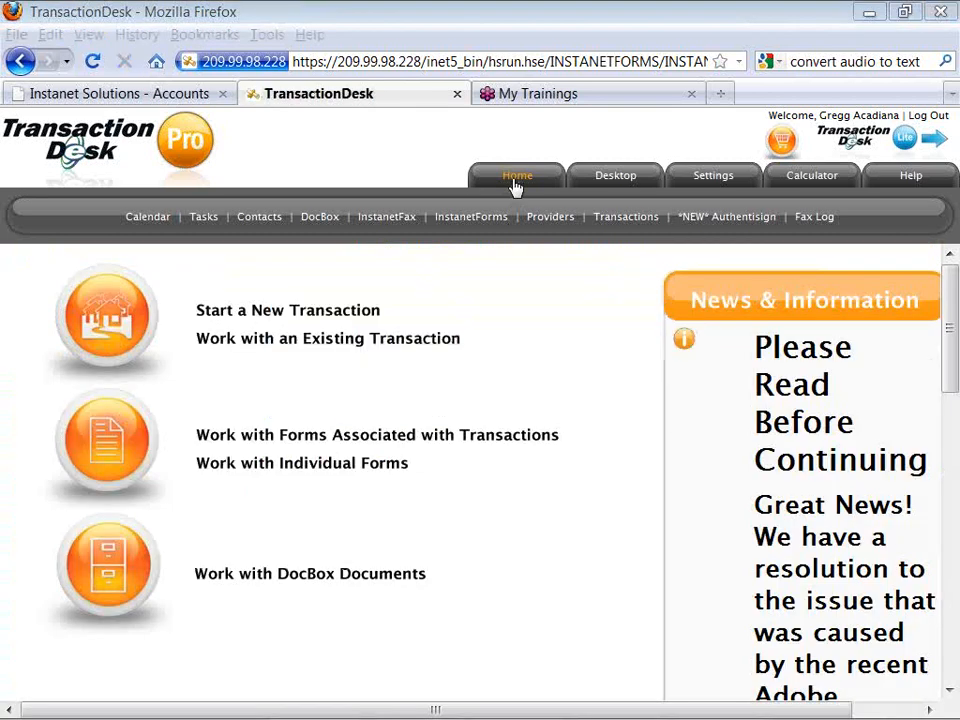
drag(653, 388, 650, 518)
Highlight the note's closing links in turn, including the YouTube channel and free webinar scheduling links.
drag(476, 628, 219, 628)
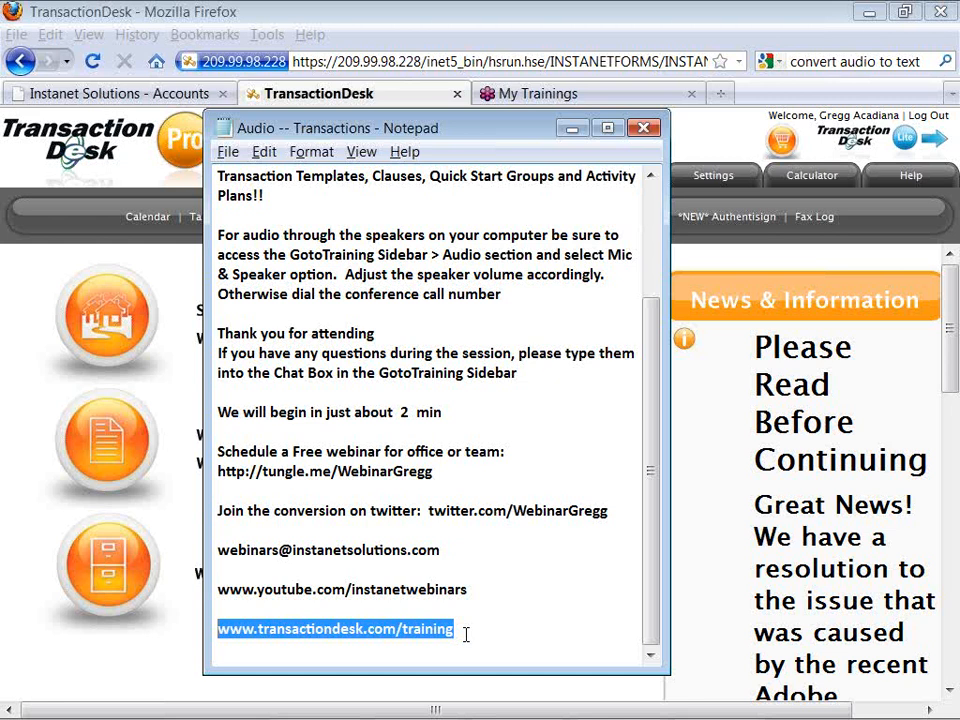
drag(474, 594, 216, 591)
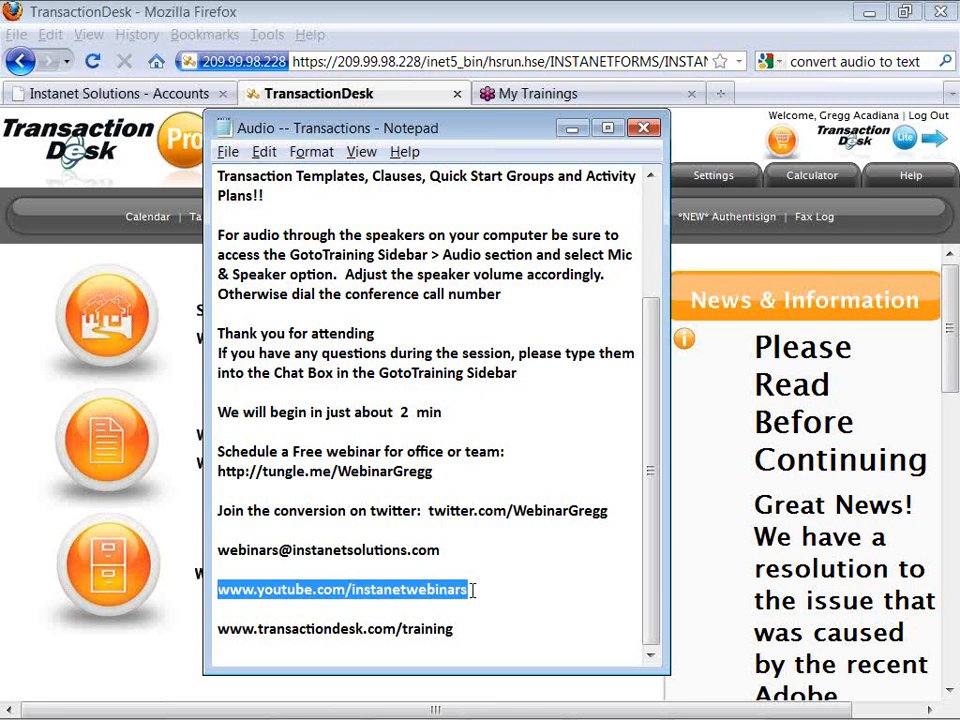
click(427, 471)
drag(432, 471, 215, 471)
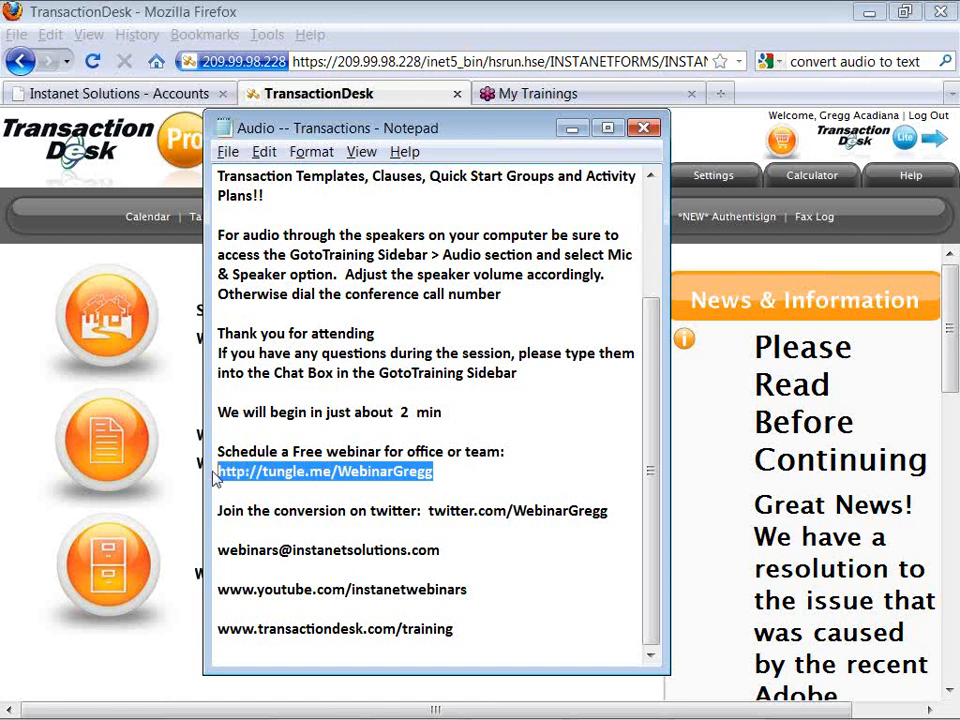